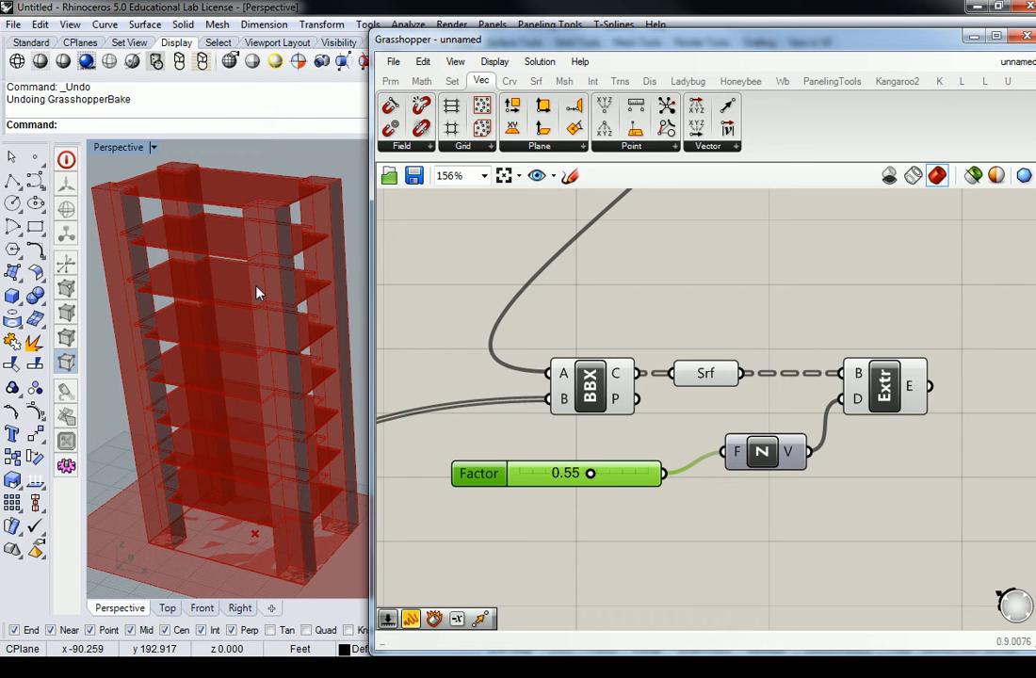
Examine the tower's floor slabs and corner columns in the perspective view from close up and as a whole
{"action": "right_click_drag", "start_coordinate": [291, 194], "coordinate": [259, 330]}
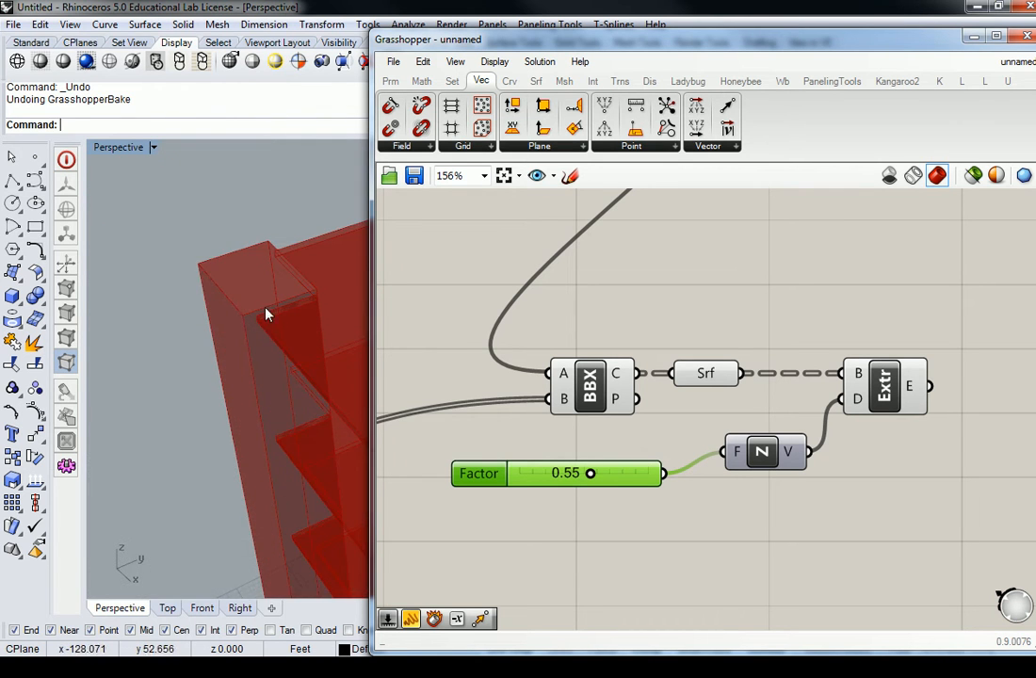
{"action": "scroll", "coordinate": [254, 324], "scroll_direction": "up", "scroll_amount": 2}
{"action": "scroll", "coordinate": [176, 327], "scroll_direction": "up", "scroll_amount": 2}
{"action": "right_click_drag", "start_coordinate": [176, 327], "coordinate": [236, 274]}
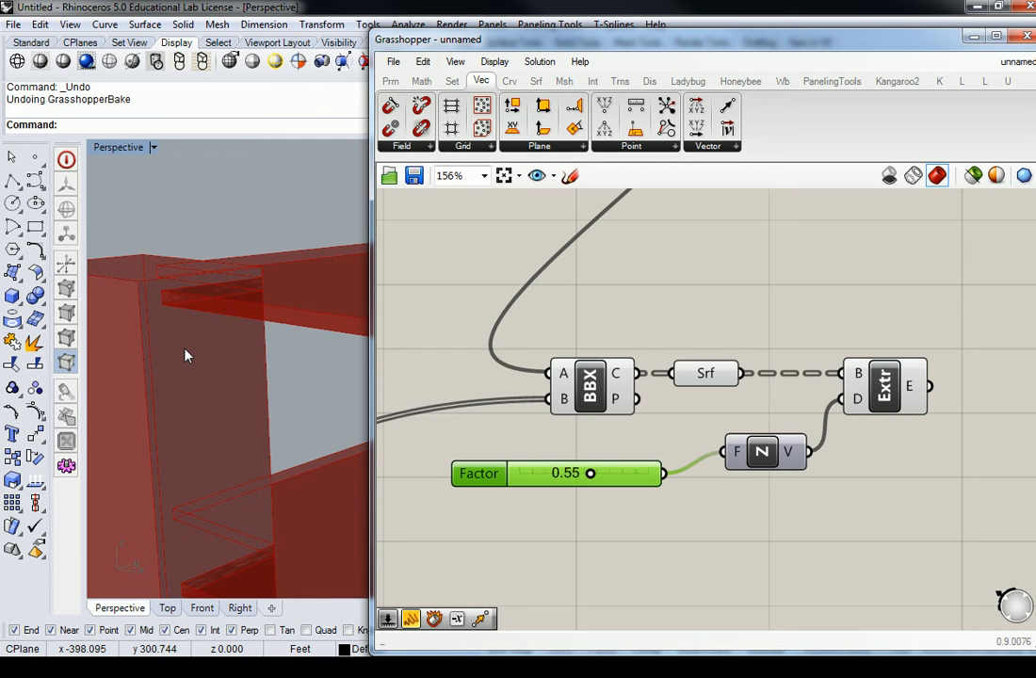
{"action": "scroll", "coordinate": [184, 349], "scroll_direction": "down", "scroll_amount": 4}
{"action": "mouse_move", "coordinate": [252, 327]}
{"action": "right_mouse_down", "text": "shift"}
{"action": "mouse_move", "coordinate": [204, 331]}
{"action": "mouse_move", "coordinate": [260, 345]}
{"action": "mouse_move", "coordinate": [262, 309]}
{"action": "mouse_move", "coordinate": [245, 320]}
{"action": "right_mouse_up", "text": "shift"}
{"action": "scroll", "coordinate": [255, 353], "scroll_direction": "down", "scroll_amount": 5}
{"action": "scroll", "coordinate": [184, 361], "scroll_direction": "up", "scroll_amount": 6}
{"action": "right_click_drag", "start_coordinate": [362, 389], "coordinate": [230, 334]}
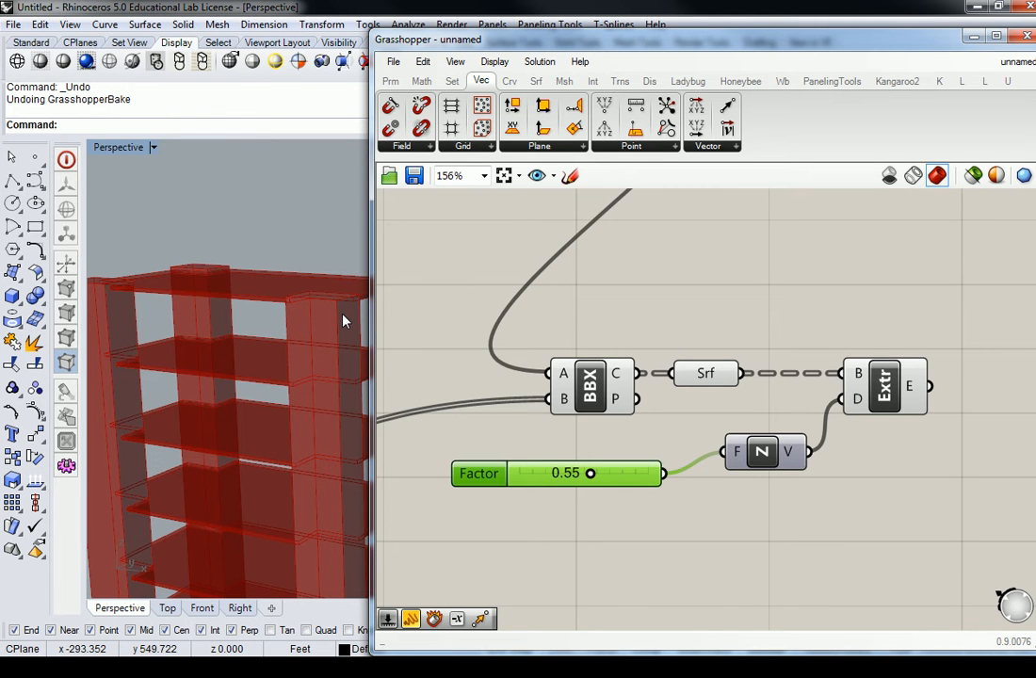
{"action": "right_click_drag", "start_coordinate": [268, 278], "coordinate": [298, 317]}
{"action": "scroll", "coordinate": [264, 325], "scroll_direction": "down", "scroll_amount": 5}
{"action": "scroll", "coordinate": [264, 362], "scroll_direction": "up", "scroll_amount": 3}
{"action": "scroll", "coordinate": [254, 354], "scroll_direction": "down", "scroll_amount": 5}
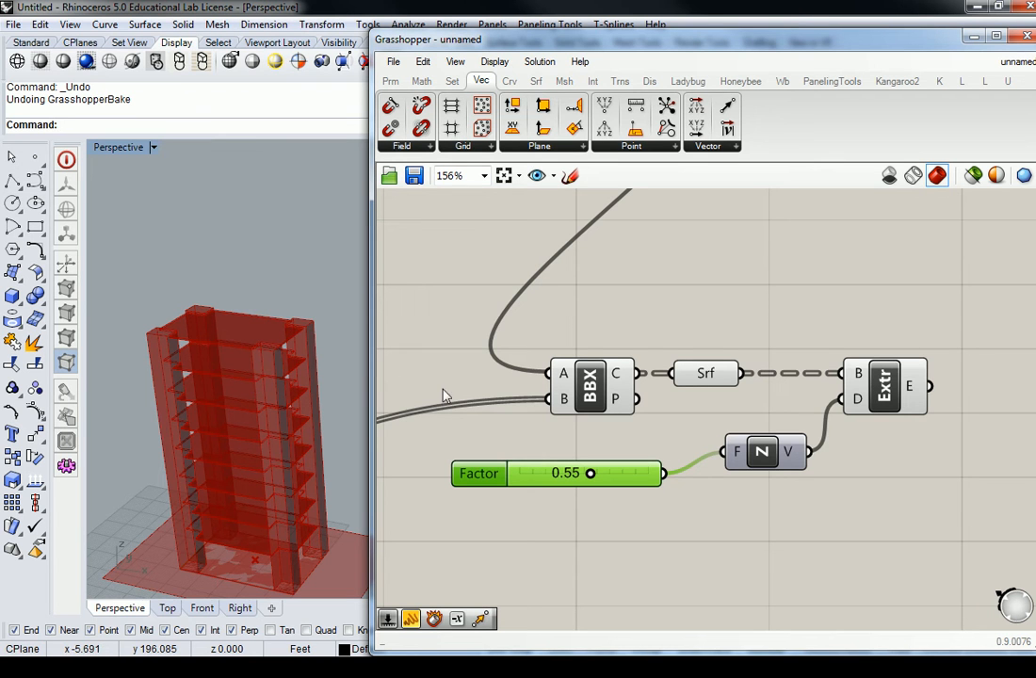
Turn off the preview of the Extrude component that thickens the floor slabs
{"action": "left_click_drag", "start_coordinate": [960, 301], "coordinate": [905, 326]}
{"action": "right_click", "coordinate": [860, 405]}
{"action": "left_click", "coordinate": [880, 424]}
Examine the floor surfaces between the corner columns from the side, from a distance and from above
{"action": "scroll", "coordinate": [214, 330], "scroll_direction": "up", "scroll_amount": 5}
{"action": "right_click_drag", "start_coordinate": [270, 314], "coordinate": [310, 304]}
{"action": "right_click_drag", "start_coordinate": [317, 352], "coordinate": [266, 321]}
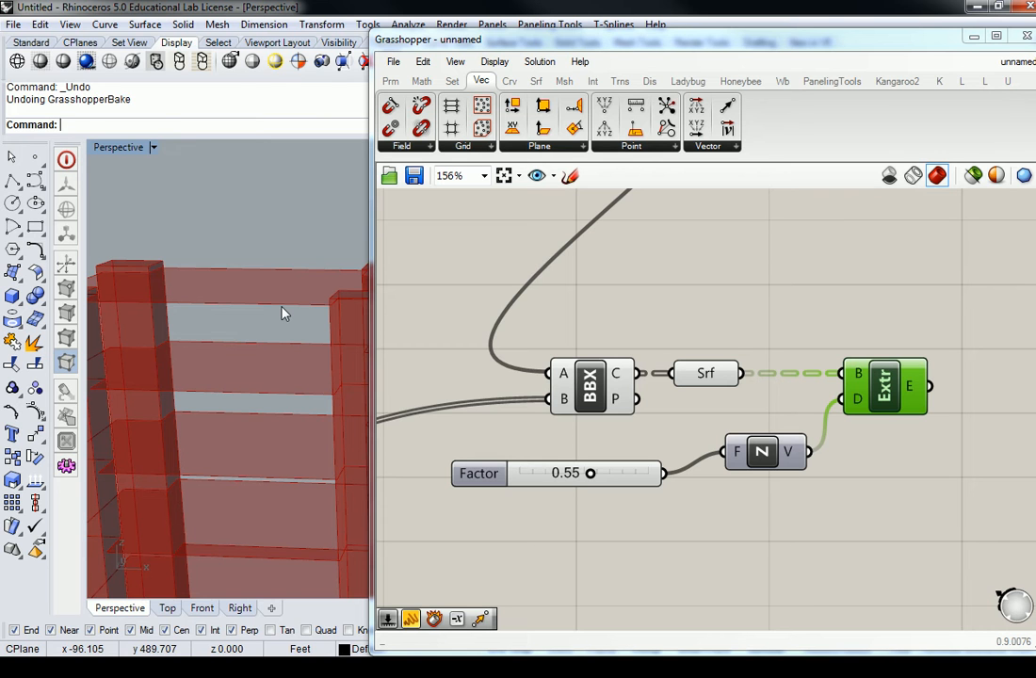
{"action": "scroll", "coordinate": [276, 288], "scroll_direction": "down", "scroll_amount": 9}
{"action": "mouse_move", "coordinate": [249, 391]}
{"action": "right_mouse_down"}
{"action": "mouse_move", "coordinate": [236, 432]}
{"action": "mouse_move", "coordinate": [246, 400]}
{"action": "right_mouse_up"}
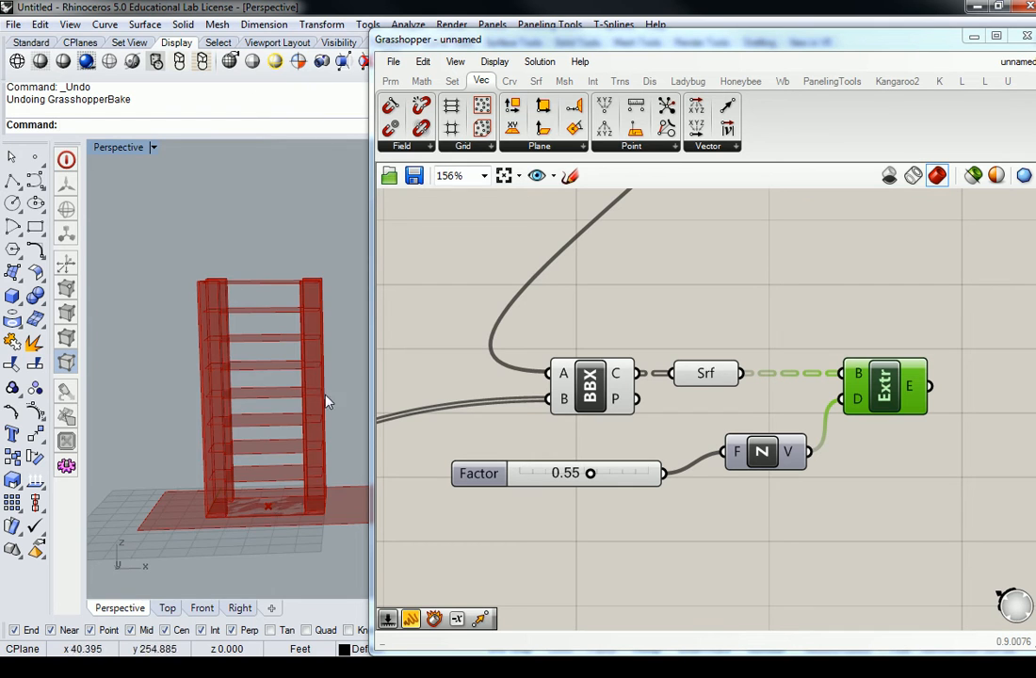
{"action": "right_click_drag", "start_coordinate": [312, 444], "coordinate": [299, 374]}
{"action": "scroll", "coordinate": [304, 280], "scroll_direction": "up", "scroll_amount": 6}
{"action": "right_click_drag", "start_coordinate": [305, 269], "coordinate": [269, 345]}
{"action": "left_click", "coordinate": [814, 331]}
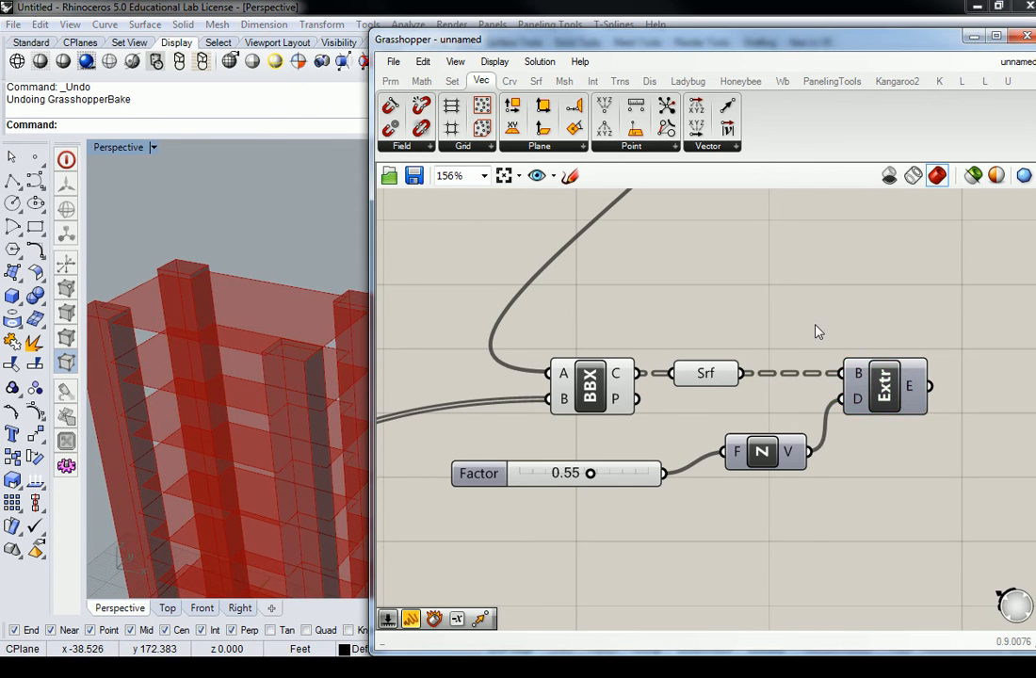
Group the Extrude component fed by the Srf parameter and name the group "Floor Slabs"
{"action": "right_click_drag", "start_coordinate": [816, 330], "coordinate": [651, 307]}
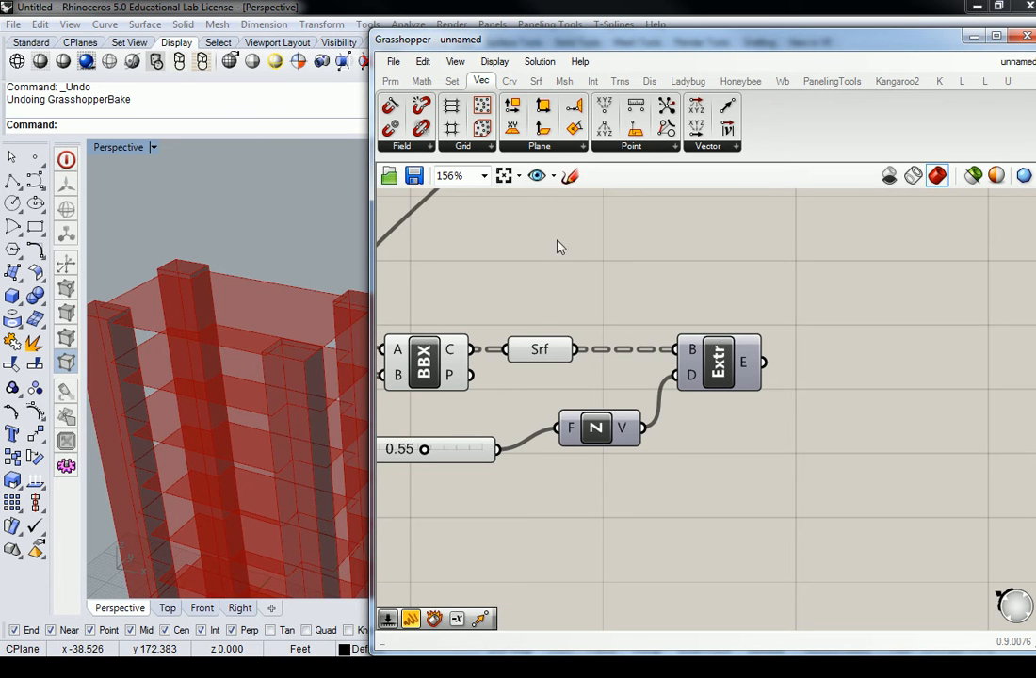
{"action": "left_click", "coordinate": [542, 351]}
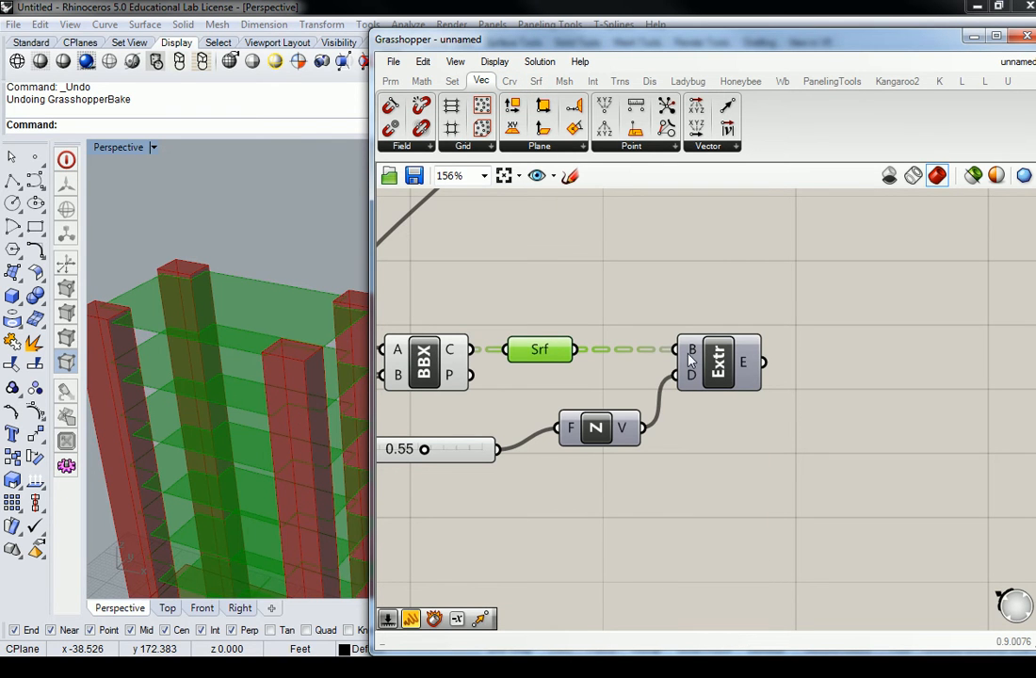
{"action": "left_click", "coordinate": [718, 357]}
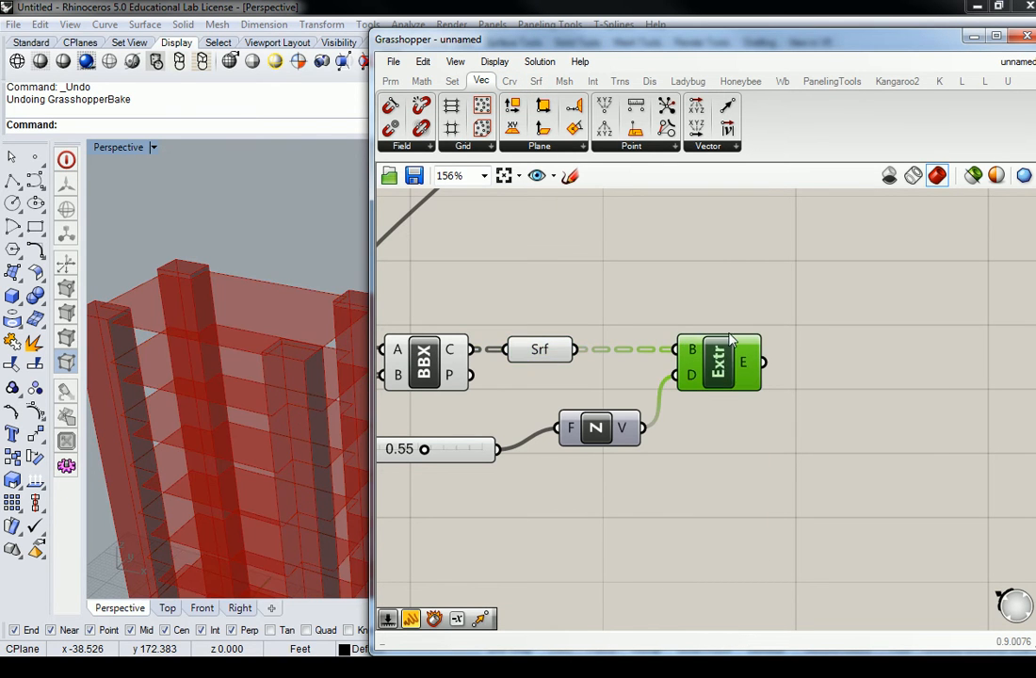
{"action": "key", "text": "ctrl+g"}
{"action": "right_click", "coordinate": [729, 329]}
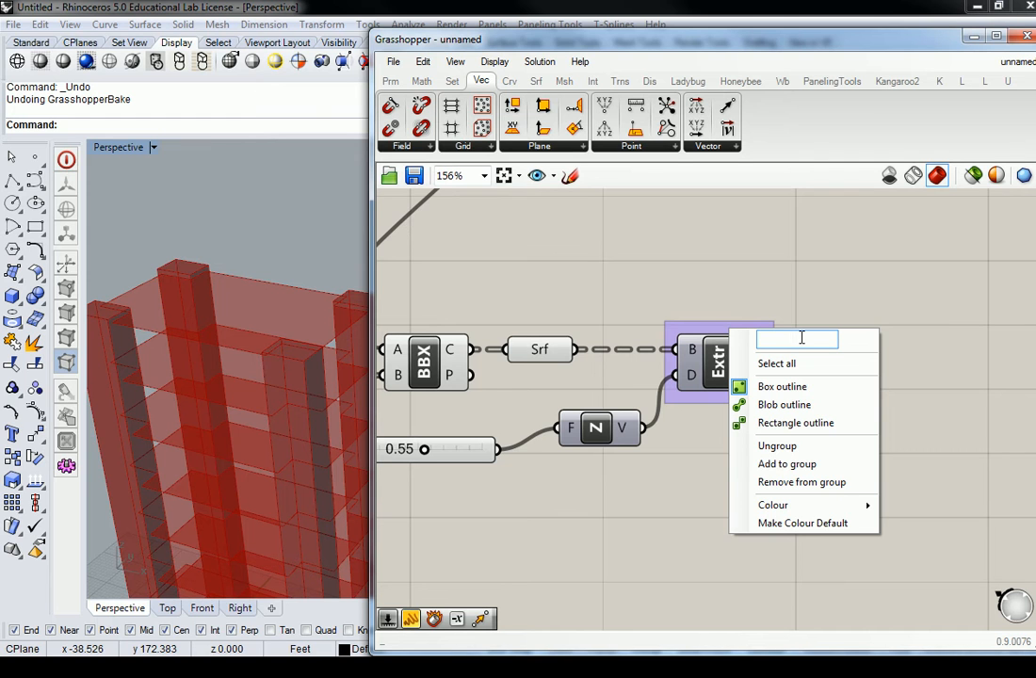
{"action": "type", "text": "Floor "}
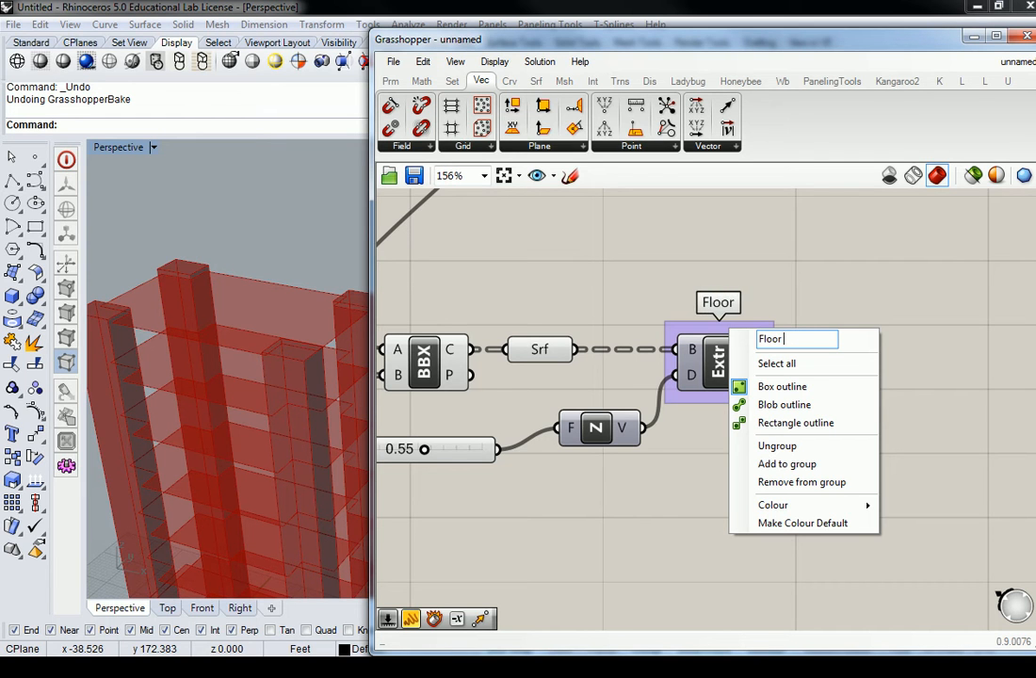
{"action": "type", "text": "Slabs"}
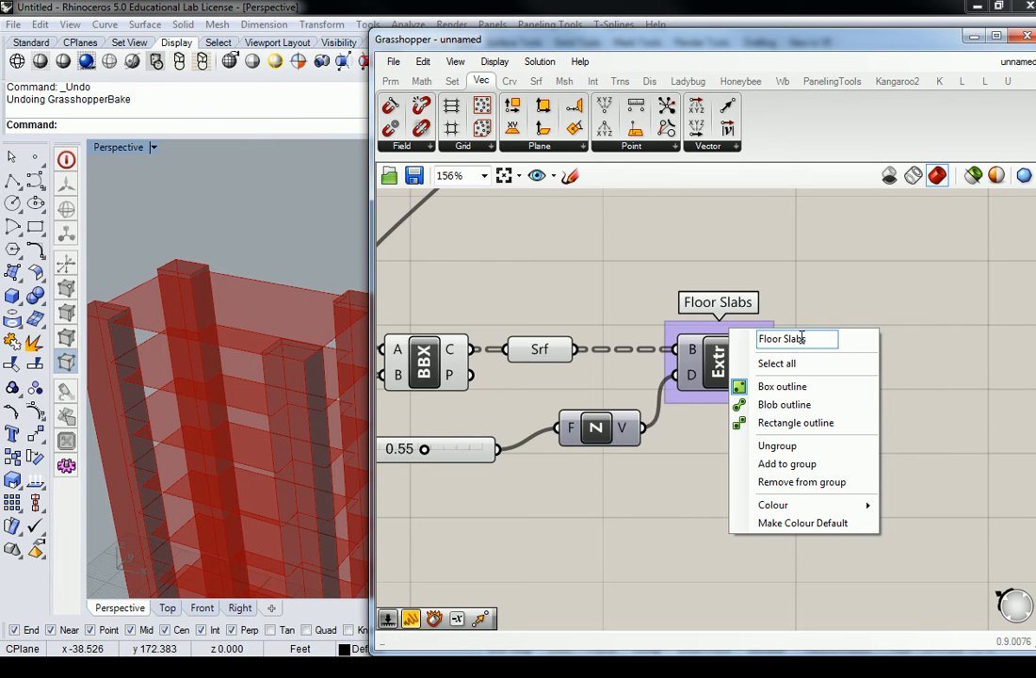
{"action": "key", "text": "Return"}
Move the Floor Slabs Extrude component slightly lower on the canvas, beside the Unit Z component
{"action": "scroll", "coordinate": [809, 349], "scroll_direction": "down", "scroll_amount": 2}
{"action": "left_click", "coordinate": [756, 420]}
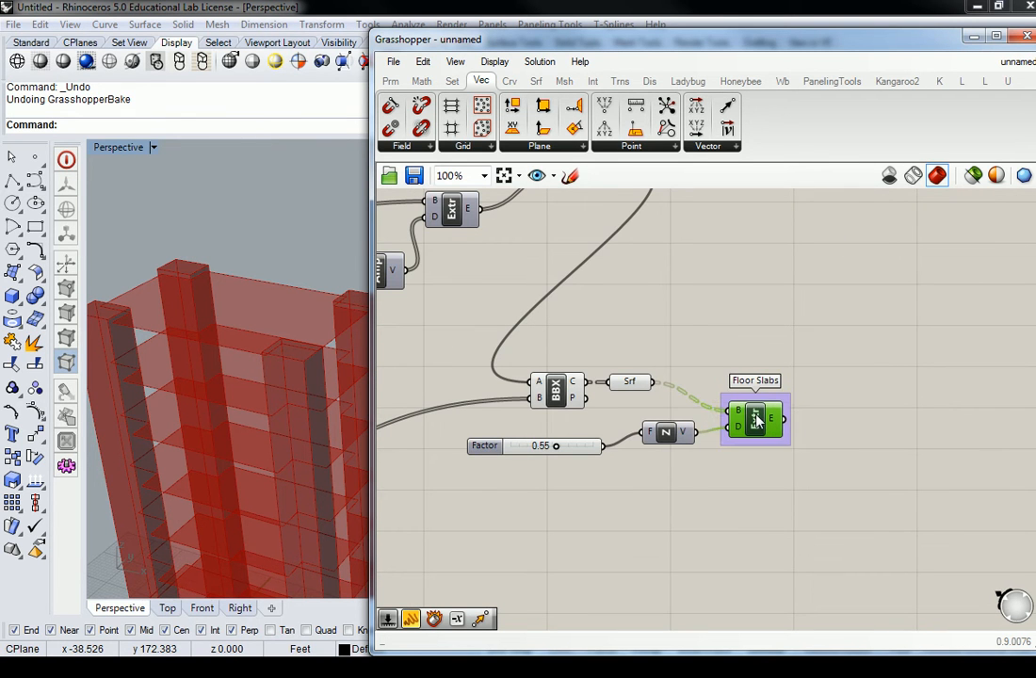
{"action": "scroll", "coordinate": [743, 380], "scroll_direction": "down", "scroll_amount": 3}
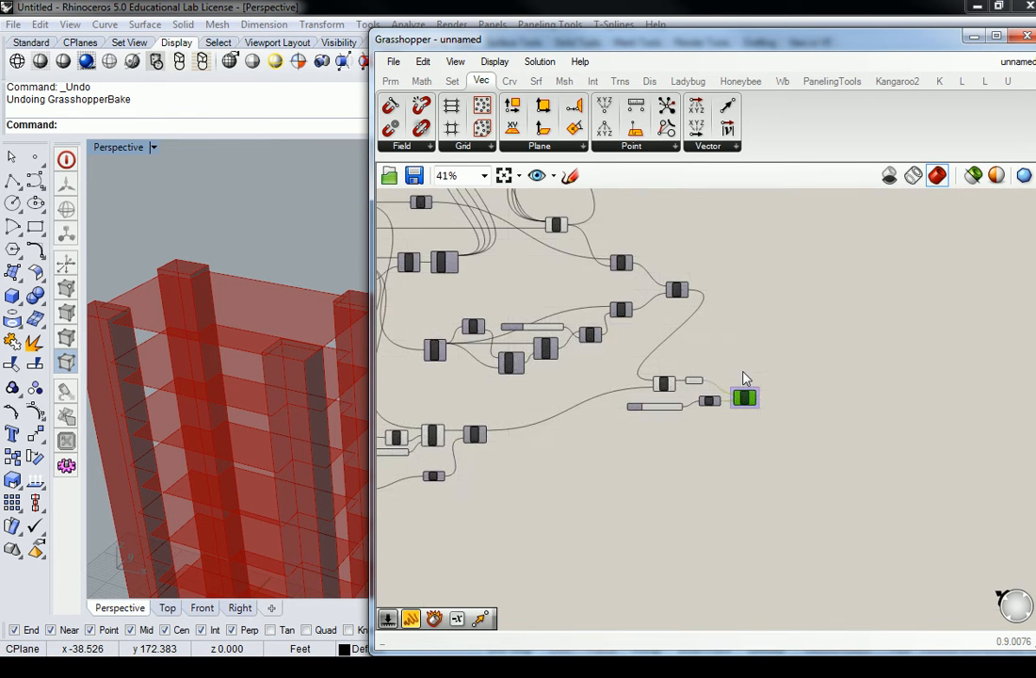
{"action": "scroll", "coordinate": [742, 380], "scroll_direction": "up", "scroll_amount": 3}
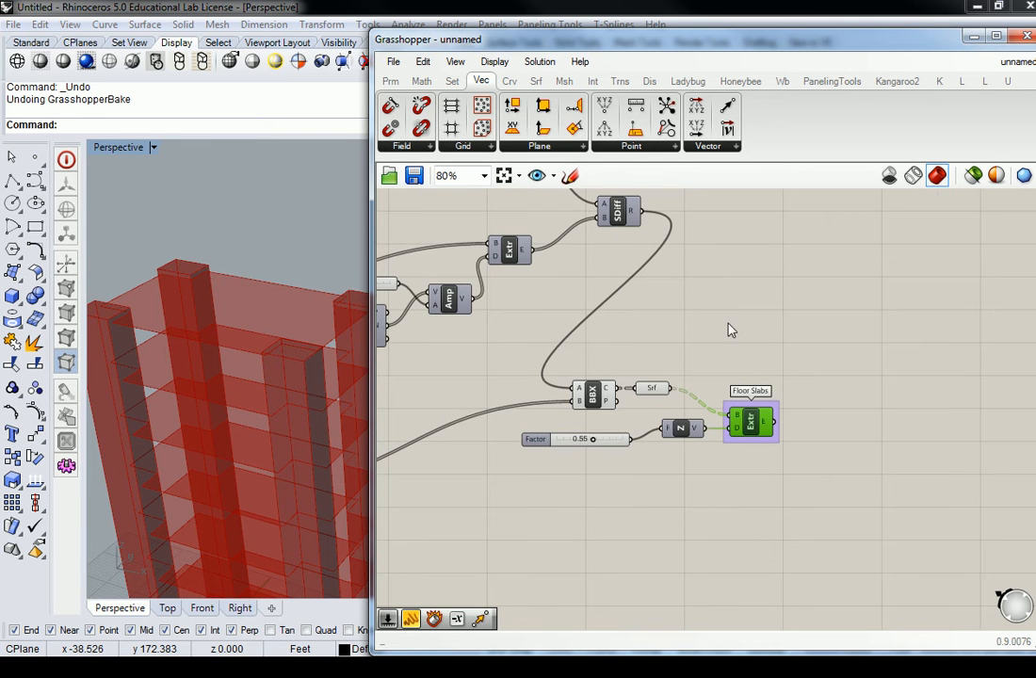
{"action": "right_click_drag", "start_coordinate": [730, 331], "coordinate": [680, 325]}
Add a Deconstruct Brep component above the Floor Slabs group and connect the Srf parameter to its Brep input
{"action": "left_click", "coordinate": [607, 381]}
{"action": "left_click", "coordinate": [638, 358]}
{"action": "left_click", "coordinate": [611, 382]}
{"action": "left_click", "coordinate": [577, 303]}
{"action": "left_click", "coordinate": [535, 82]}
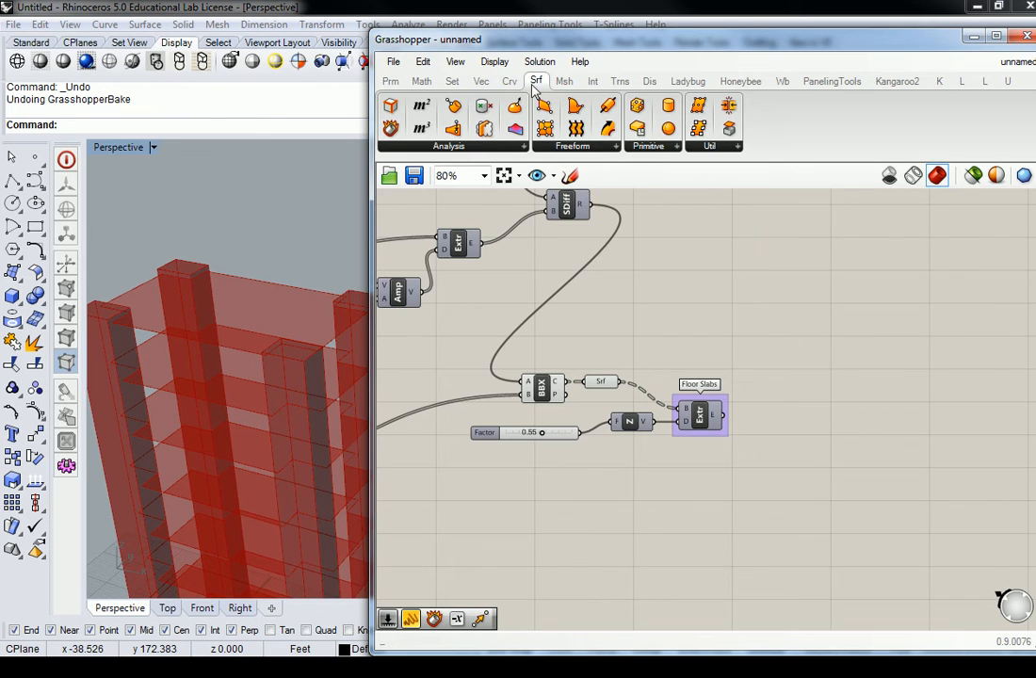
{"action": "left_click", "coordinate": [391, 129]}
{"action": "left_click", "coordinate": [686, 331]}
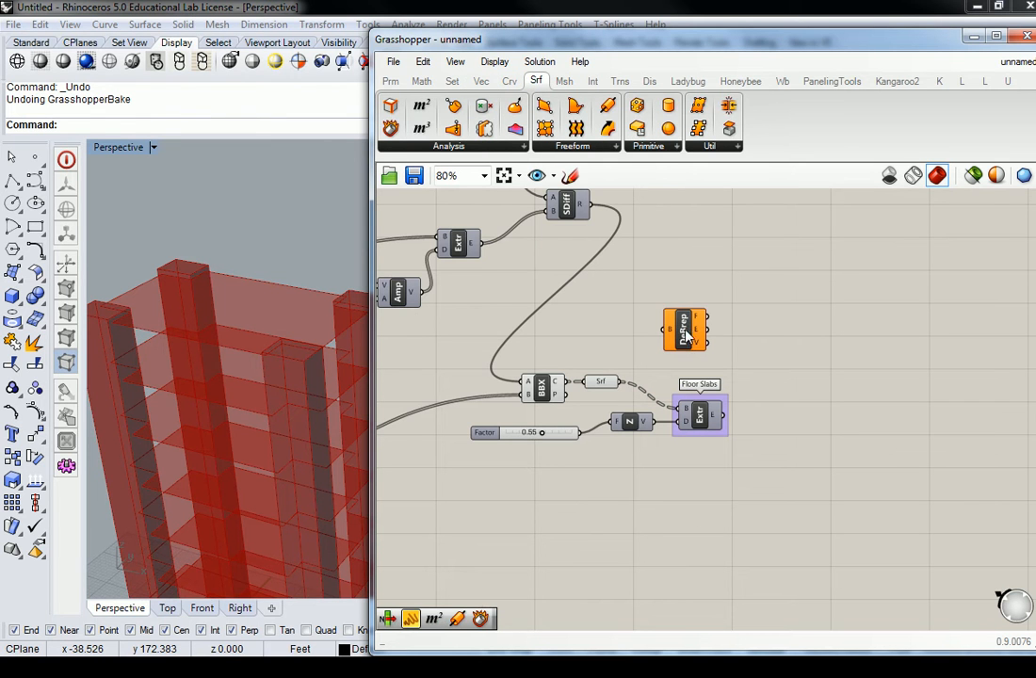
{"action": "left_click_drag", "start_coordinate": [619, 382], "coordinate": [749, 326]}
Turn off the preview of the Srf parameter and of the Brep | Brep intersection component
{"action": "left_click", "coordinate": [634, 373]}
{"action": "left_click", "coordinate": [604, 381]}
{"action": "right_click", "coordinate": [605, 383]}
{"action": "left_click", "coordinate": [581, 347]}
{"action": "left_click_drag", "start_coordinate": [633, 339], "coordinate": [519, 406]}
{"action": "right_click", "coordinate": [528, 397]}
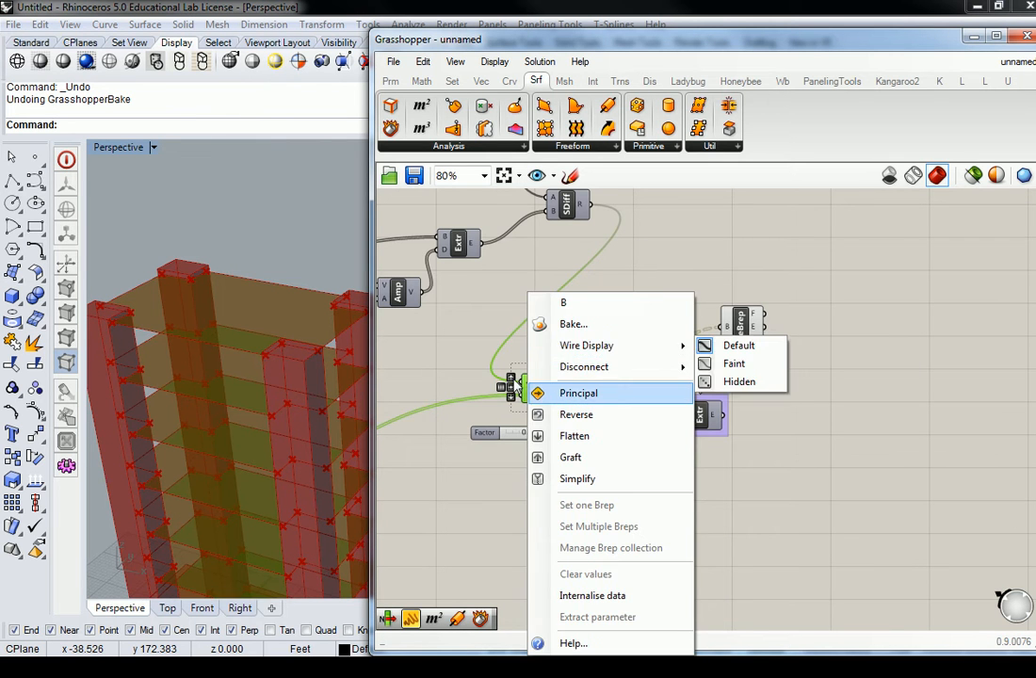
{"action": "middle_click", "coordinate": [514, 380]}
{"action": "left_click", "coordinate": [562, 344]}
{"action": "left_click", "coordinate": [572, 330]}
Check the Edges output of Deconstruct Brep, add a List Item component and connect the edges to its list input
{"action": "right_click_drag", "start_coordinate": [685, 291], "coordinate": [628, 309]}
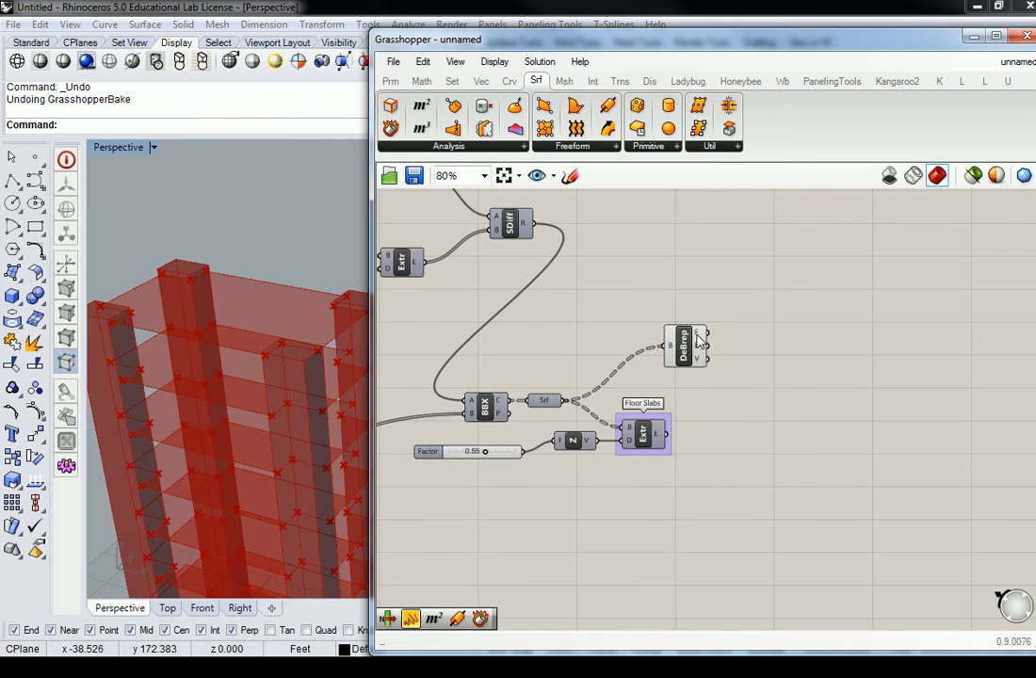
{"action": "scroll", "coordinate": [719, 348], "scroll_direction": "up", "scroll_amount": 3}
{"action": "right_click_drag", "start_coordinate": [719, 352], "coordinate": [645, 347]}
{"action": "mouse_move", "coordinate": [622, 360]}
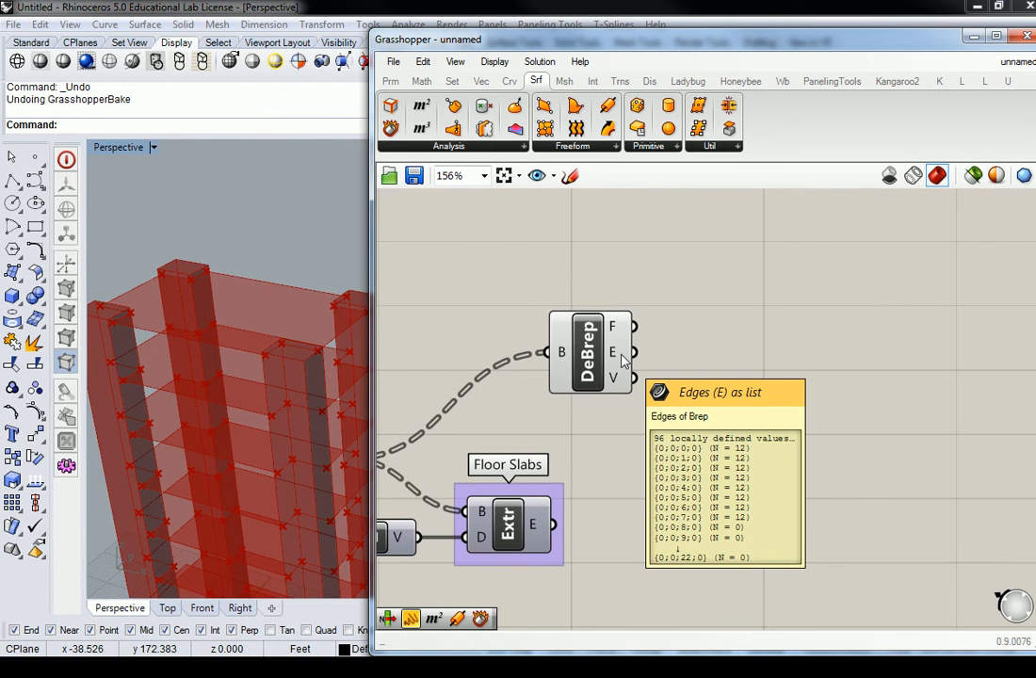
{"action": "left_click", "coordinate": [452, 81]}
{"action": "left_click", "coordinate": [428, 146]}
{"action": "left_click_drag", "start_coordinate": [458, 209], "coordinate": [774, 294]}
{"action": "left_click_drag", "start_coordinate": [636, 352], "coordinate": [731, 269]}
Add an integer slider ranging from 0 to 12 and connect it to List Item's index input
{"action": "double_click", "coordinate": [598, 267]}
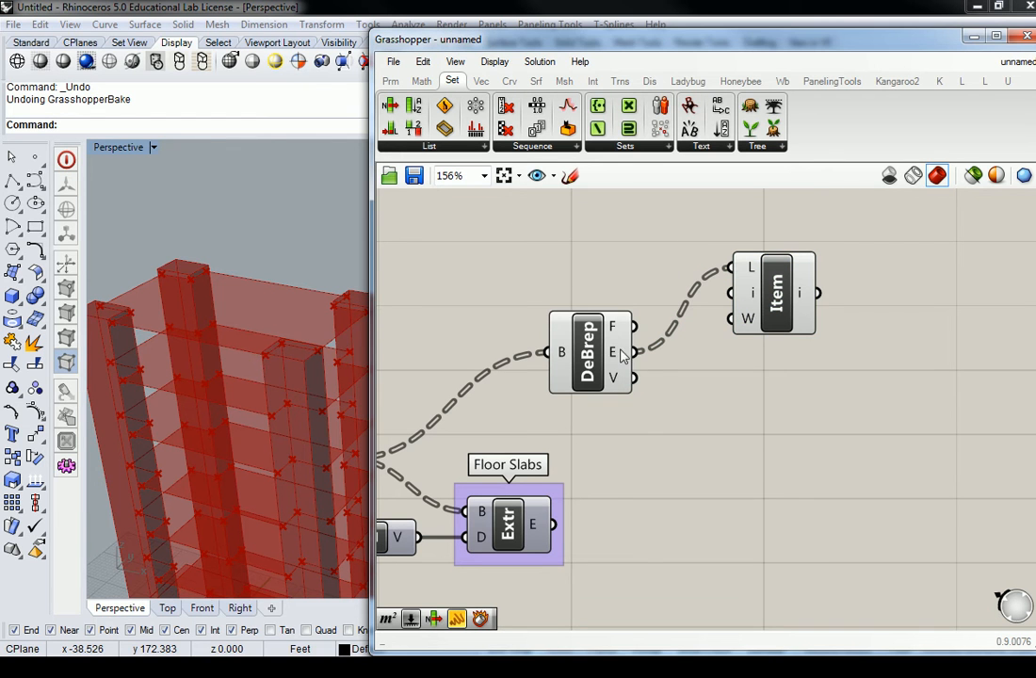
{"action": "double_click", "coordinate": [559, 229]}
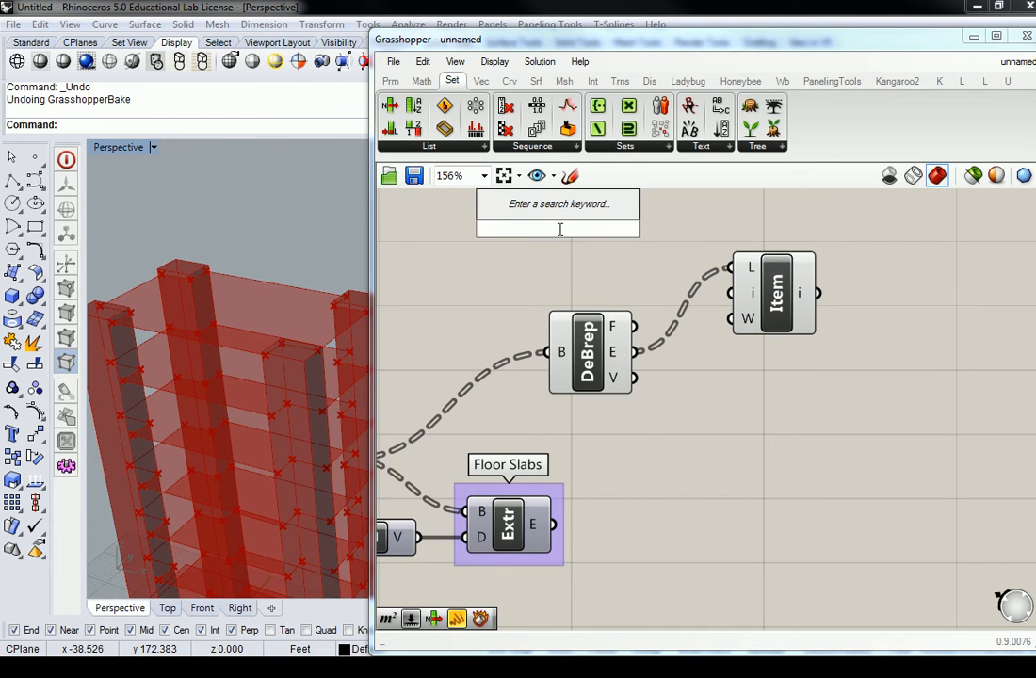
{"action": "type", "text": "0<12"}
{"action": "key", "text": "Return"}
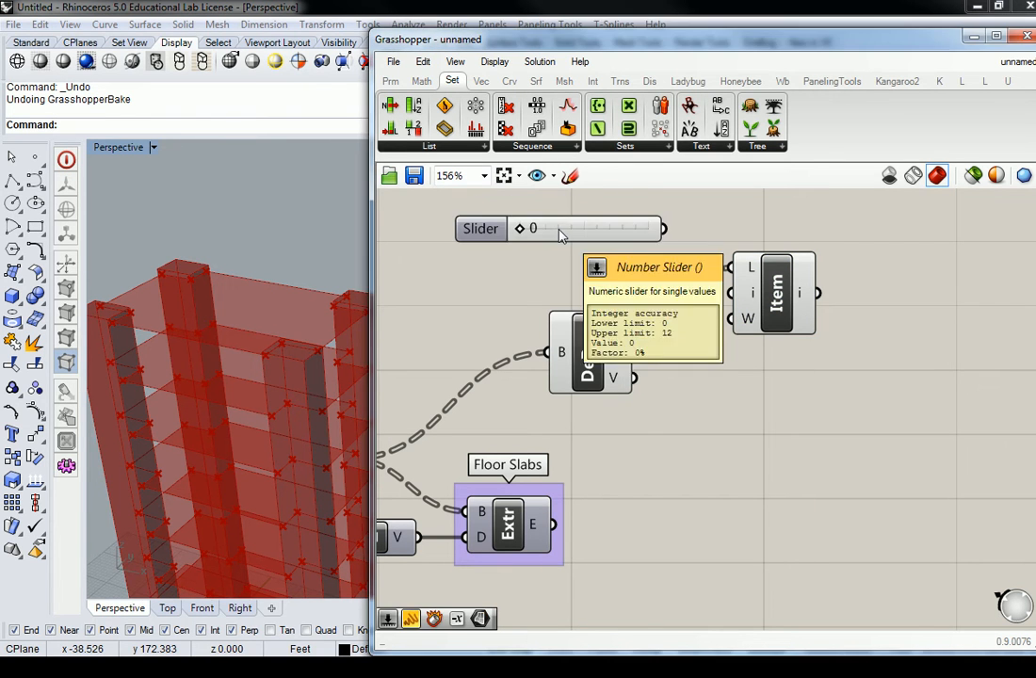
{"action": "left_click_drag", "start_coordinate": [559, 233], "coordinate": [526, 275]}
{"action": "left_click_drag", "start_coordinate": [630, 270], "coordinate": [725, 300]}
{"action": "left_click", "coordinate": [773, 292]}
Run the index slider through 1, 4, 7 and 10 to check which slab edges each index picks
{"action": "right_click_drag", "start_coordinate": [226, 310], "coordinate": [223, 281]}
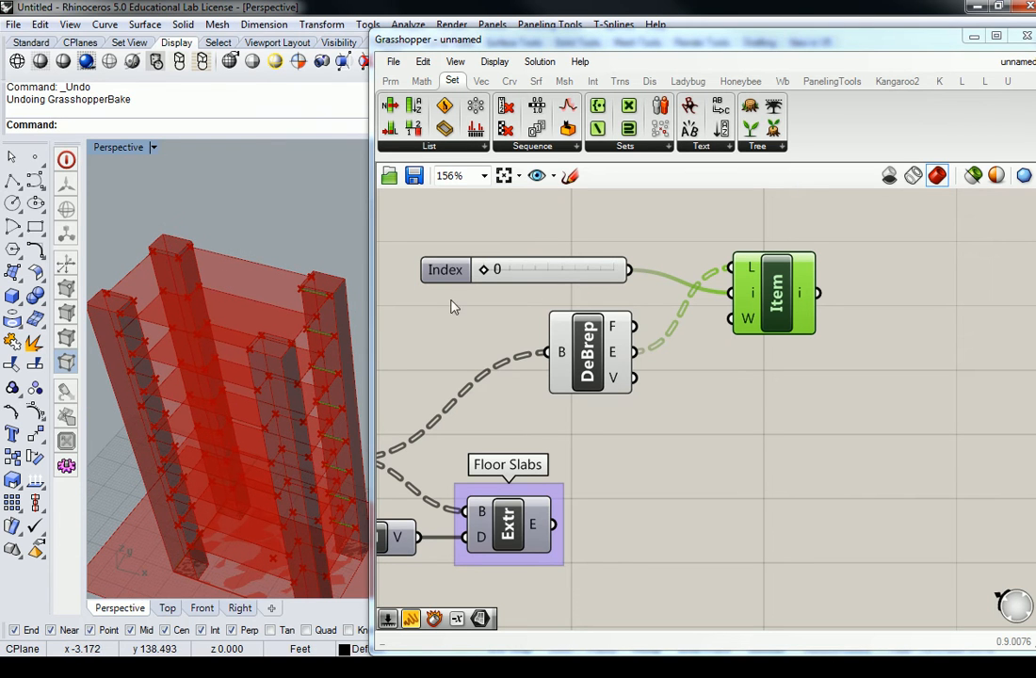
{"action": "left_click_drag", "start_coordinate": [484, 271], "coordinate": [497, 275]}
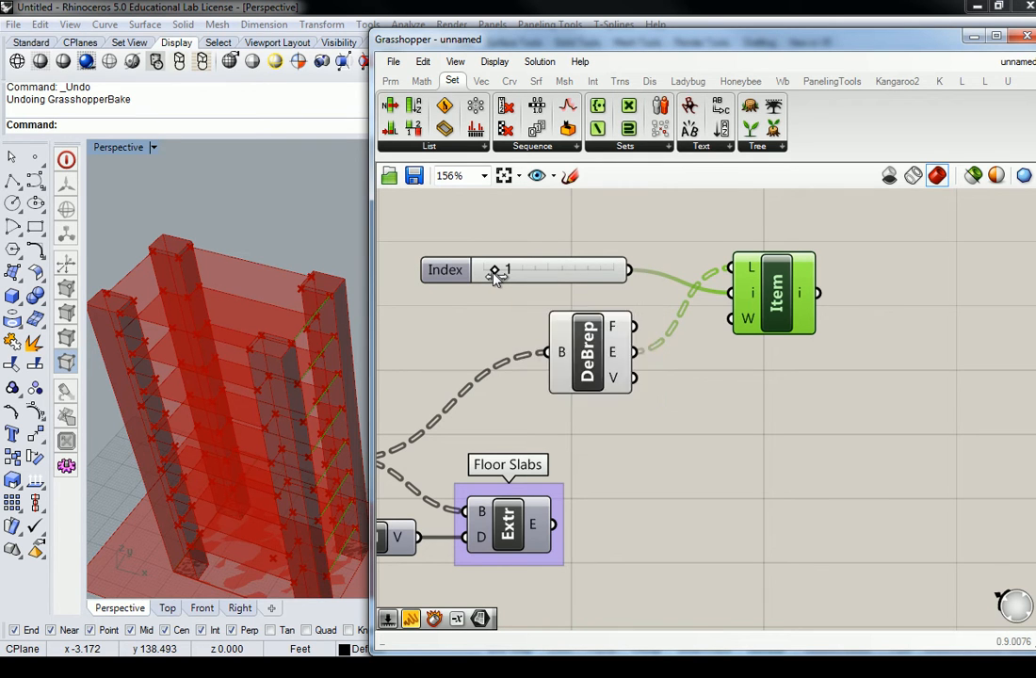
{"action": "left_click_drag", "start_coordinate": [497, 276], "coordinate": [525, 273]}
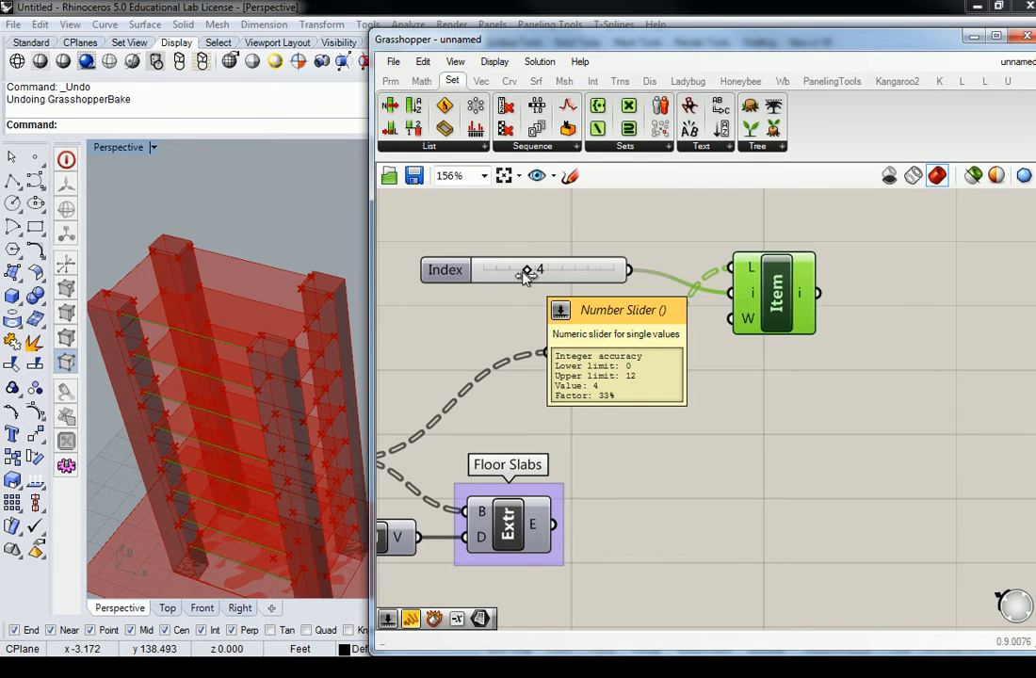
{"action": "left_click_drag", "start_coordinate": [525, 273], "coordinate": [559, 272]}
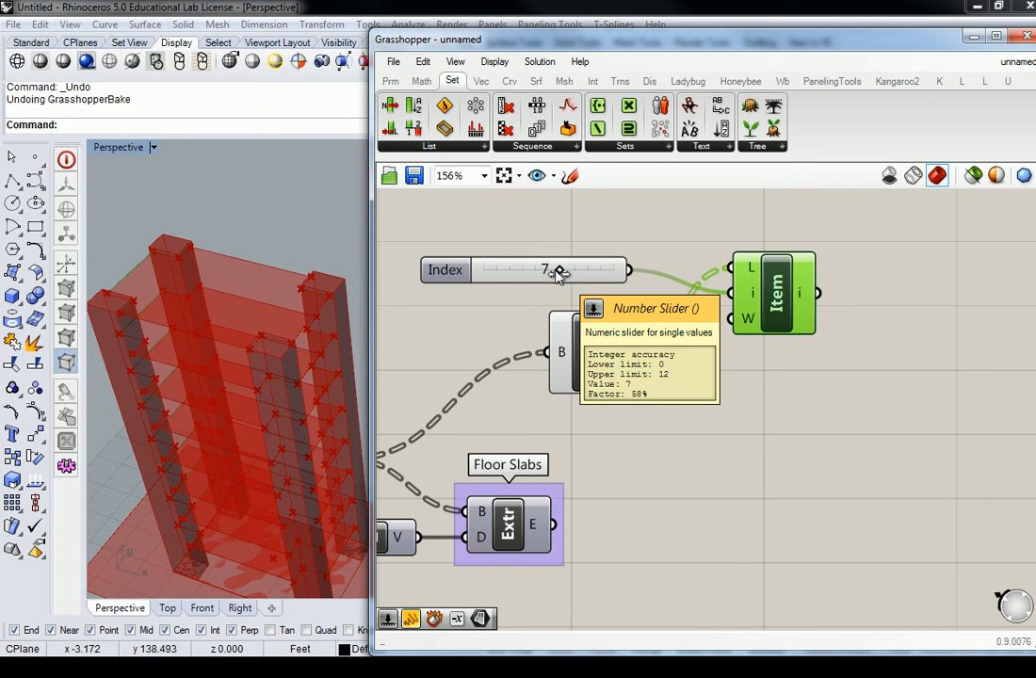
{"action": "left_click_drag", "start_coordinate": [559, 272], "coordinate": [591, 273]}
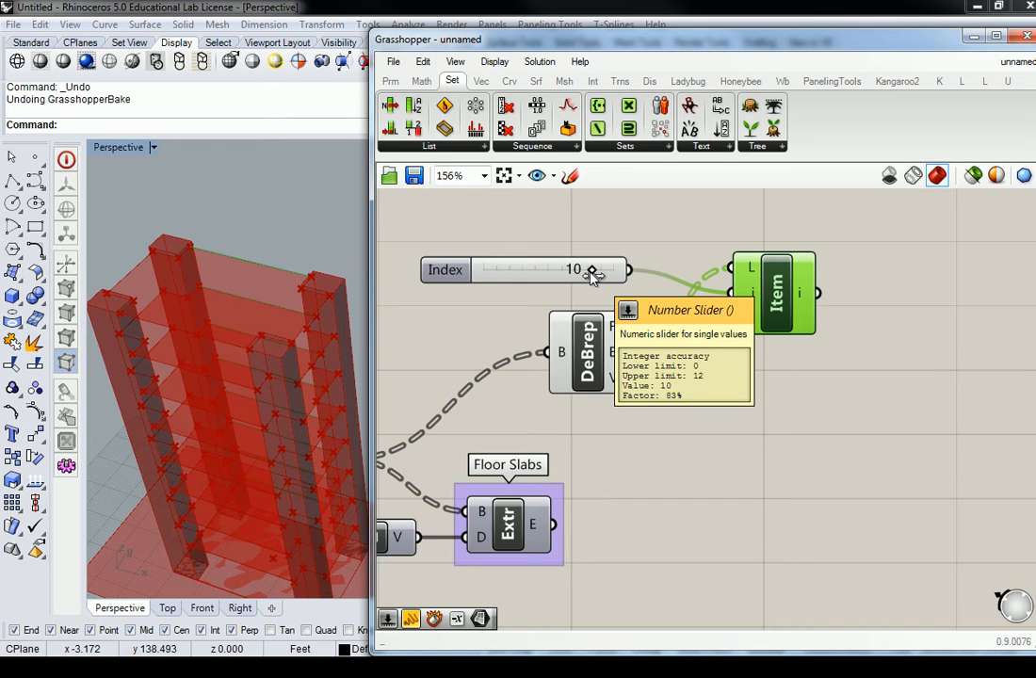
Delete the index slider, add a narrow panel above Deconstruct Brep and turn off its multiline data option
{"action": "left_click", "coordinate": [614, 270]}
{"action": "key", "text": "Delete"}
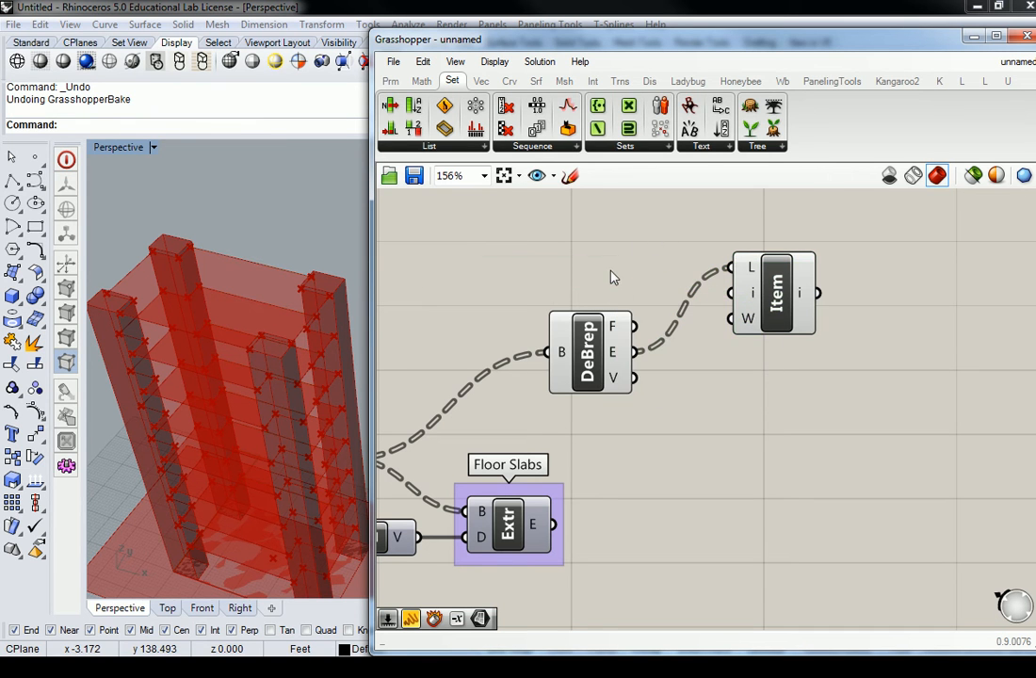
{"action": "left_click", "coordinate": [390, 81]}
{"action": "left_click_drag", "start_coordinate": [604, 127], "coordinate": [637, 284]}
{"action": "right_click_drag", "start_coordinate": [686, 231], "coordinate": [712, 315]}
{"action": "left_click_drag", "start_coordinate": [692, 358], "coordinate": [654, 307]}
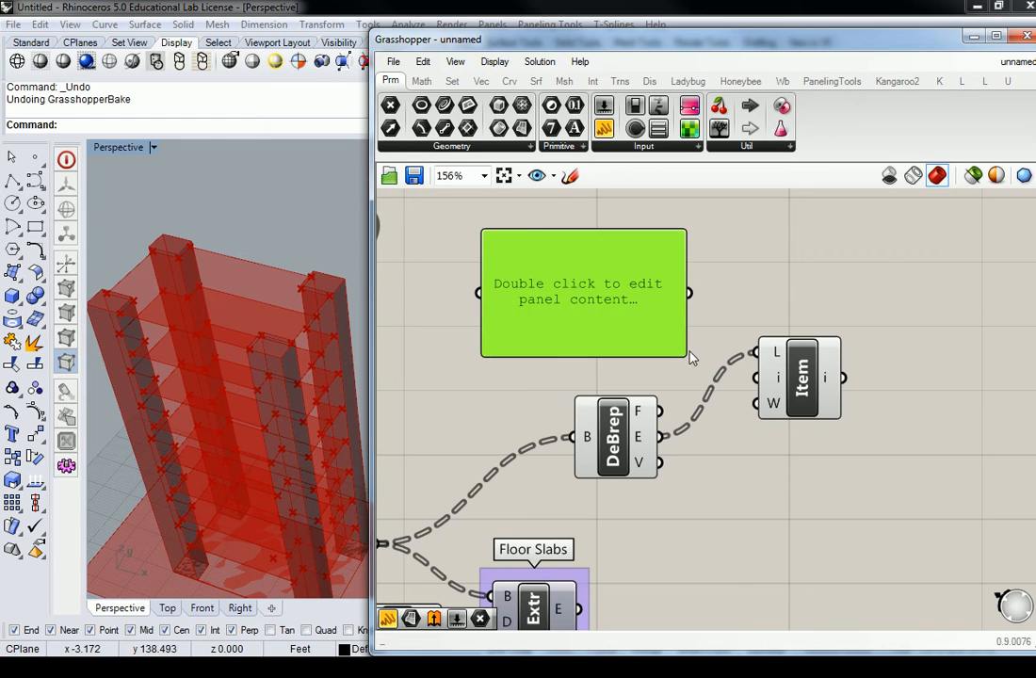
{"action": "left_click_drag", "start_coordinate": [678, 352], "coordinate": [563, 348]}
{"action": "right_click", "coordinate": [531, 275]}
{"action": "left_click", "coordinate": [589, 326]}
Enter 1, 4, 7 and 10 on separate lines in the panel, connect it to List Item's index and check the picked edges
{"action": "double_click", "coordinate": [523, 271]}
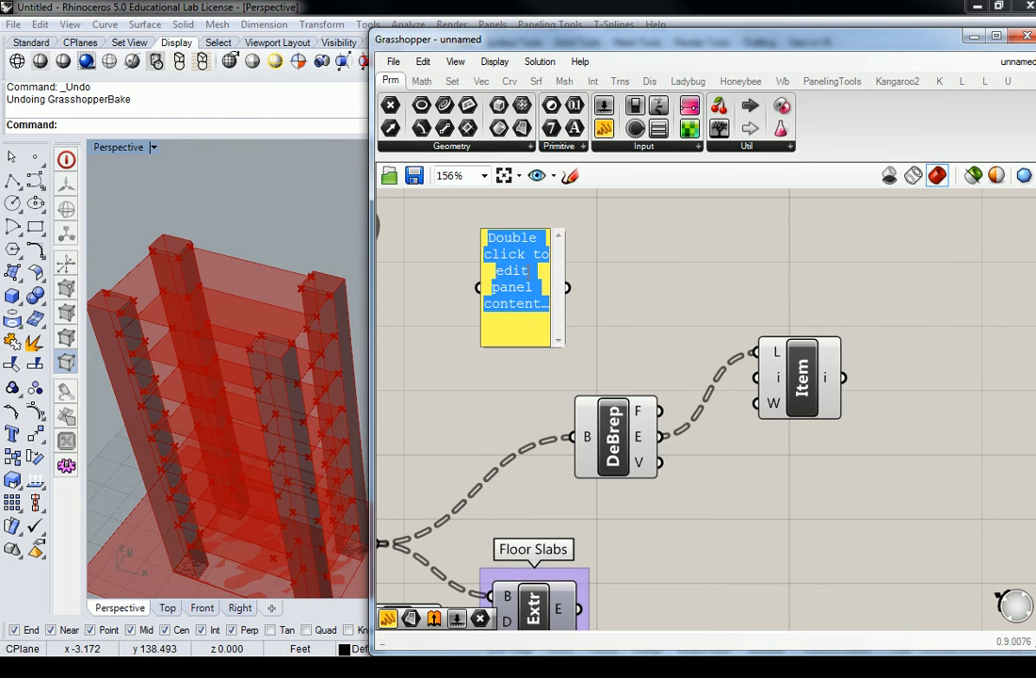
{"action": "type", "text": "1 4 7"}
{"action": "key", "text": "Return"}
{"action": "type", "text": "10"}
{"action": "key", "text": "Return"}
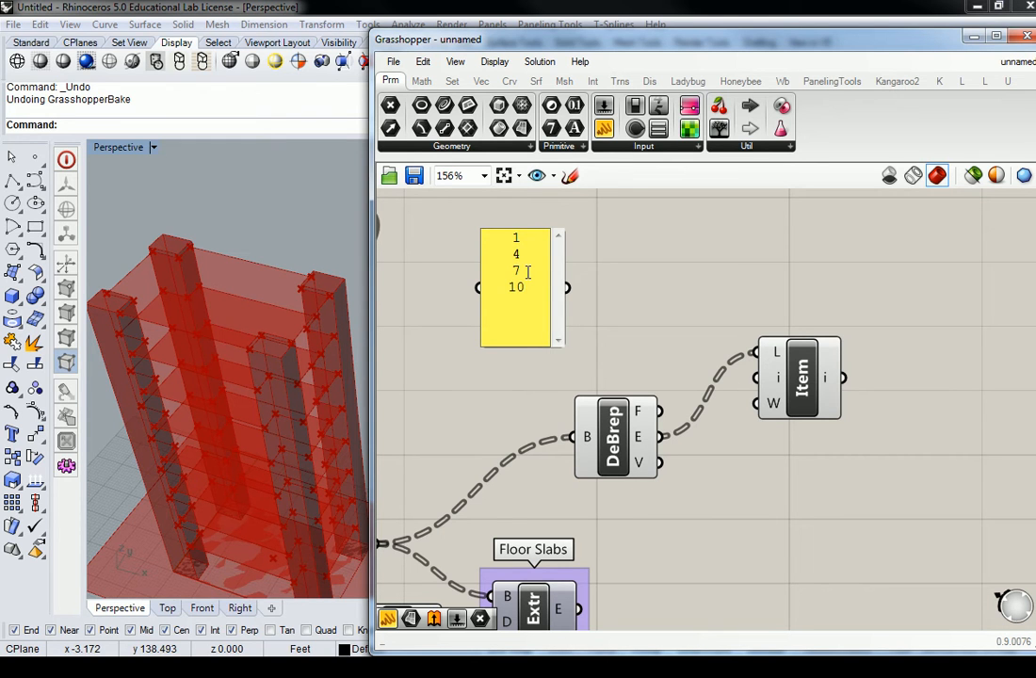
{"action": "left_click", "coordinate": [617, 262]}
{"action": "left_click_drag", "start_coordinate": [541, 300], "coordinate": [778, 378]}
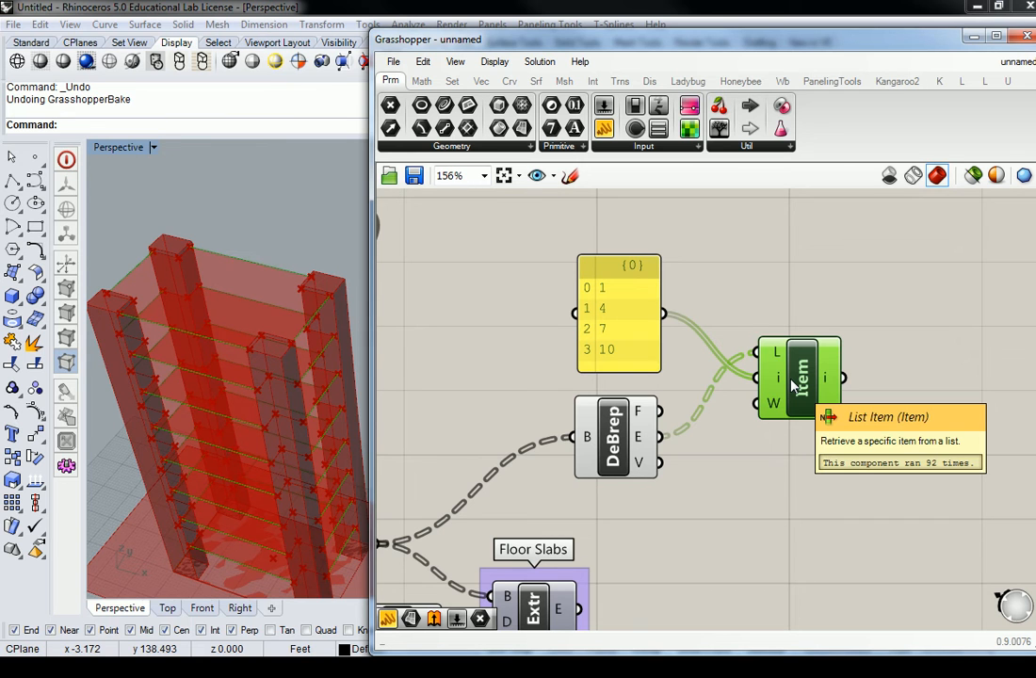
{"action": "right_click_drag", "start_coordinate": [273, 370], "coordinate": [212, 283]}
{"action": "scroll", "coordinate": [215, 271], "scroll_direction": "up", "scroll_amount": 3}
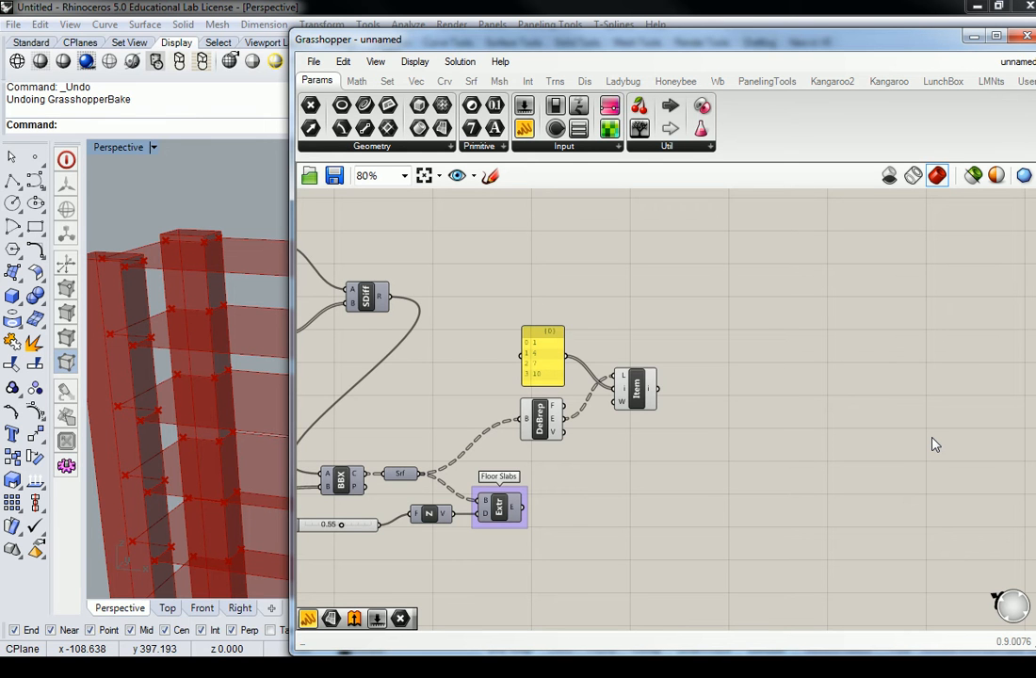
Save the Grasshopper definition as "W04D04 - Mid-Rise Structural Framing" in the Definitions folder
{"action": "left_click", "coordinate": [313, 61]}
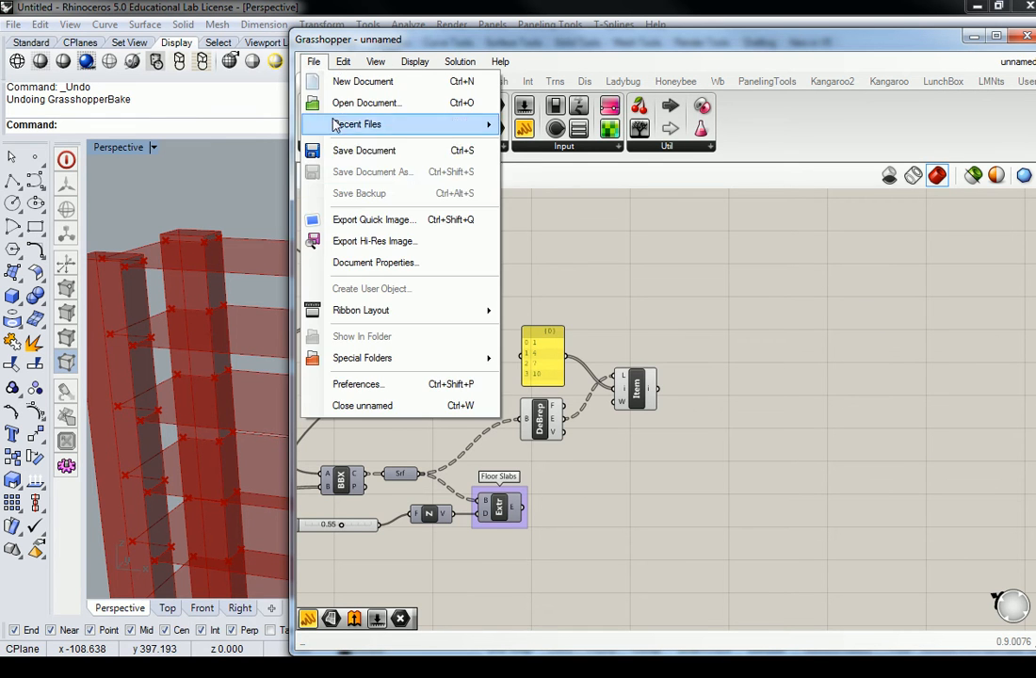
{"action": "left_click", "coordinate": [375, 153]}
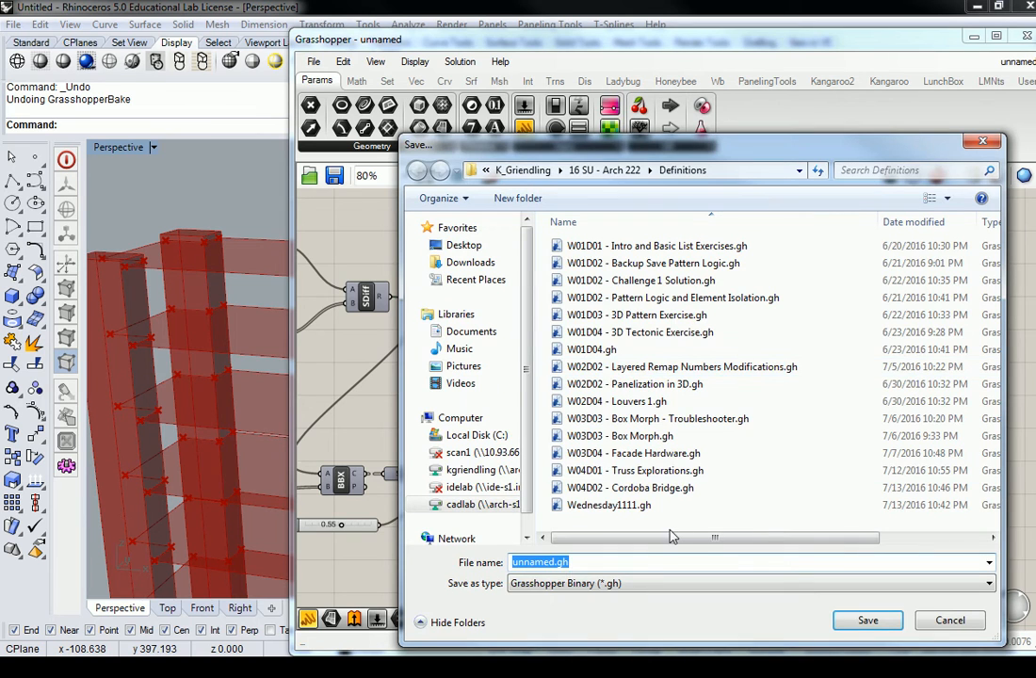
{"action": "type", "text": "W04D04 - Mid-Rise Structural Framing"}
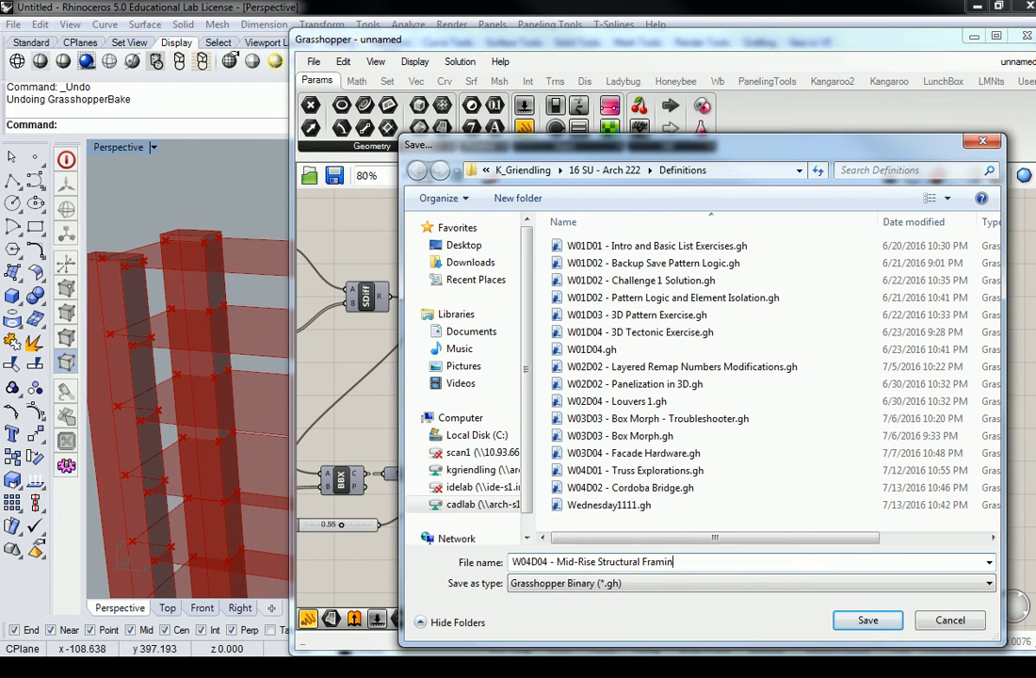
{"action": "key", "text": "Return"}
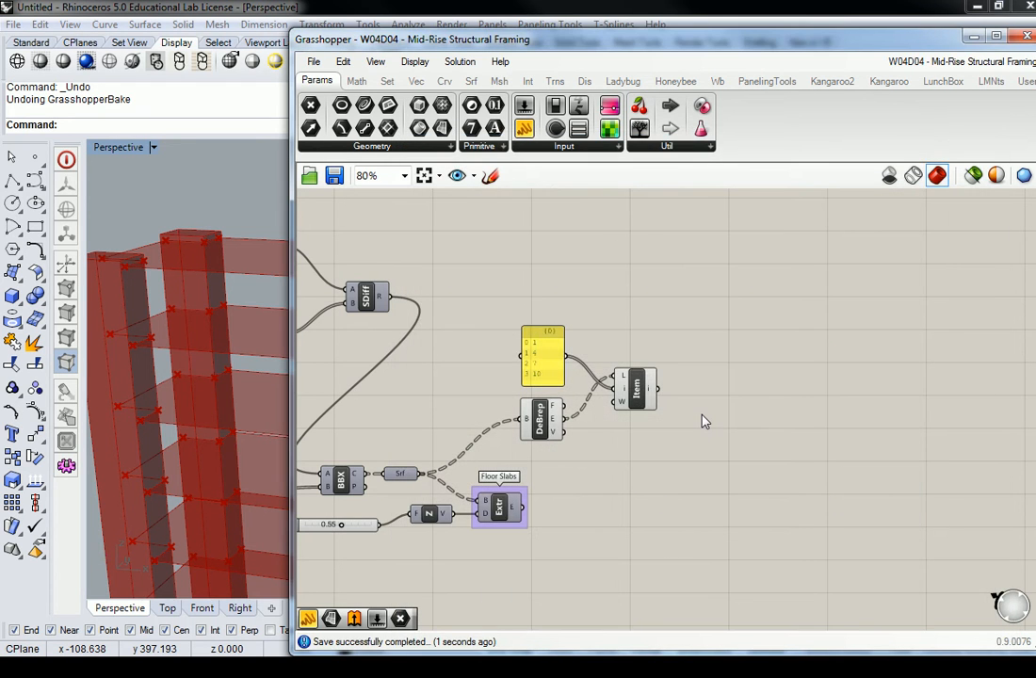
Open the definition "W04D01 - Truss Explorations.gh" from the Definitions folder
{"action": "left_click", "coordinate": [314, 62]}
{"action": "left_click", "coordinate": [358, 99]}
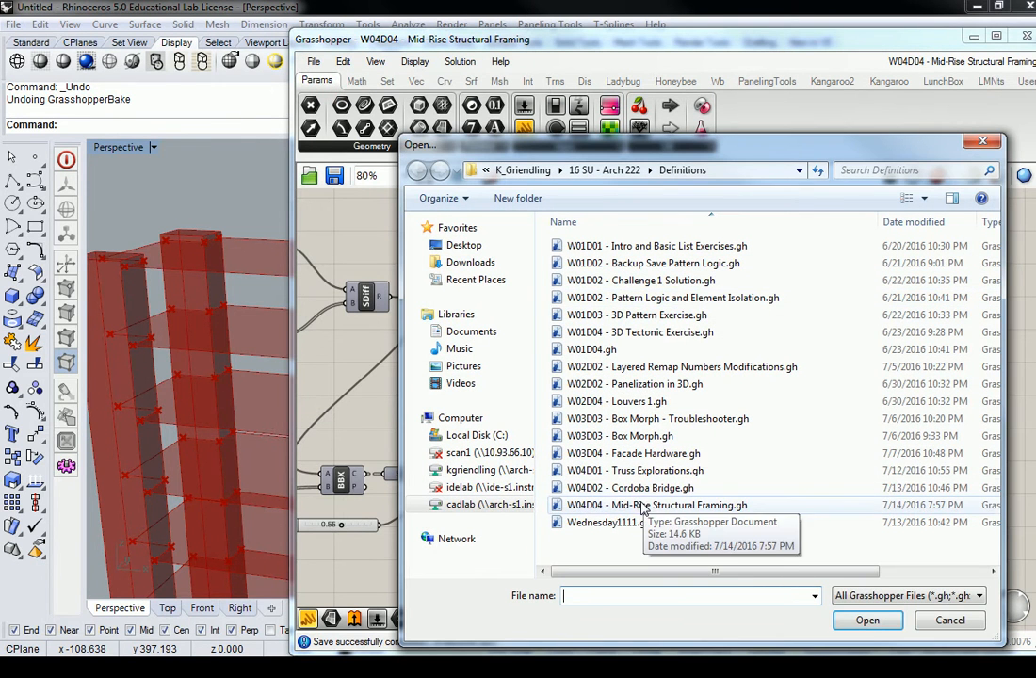
{"action": "left_click", "coordinate": [633, 472]}
{"action": "left_click", "coordinate": [870, 620]}
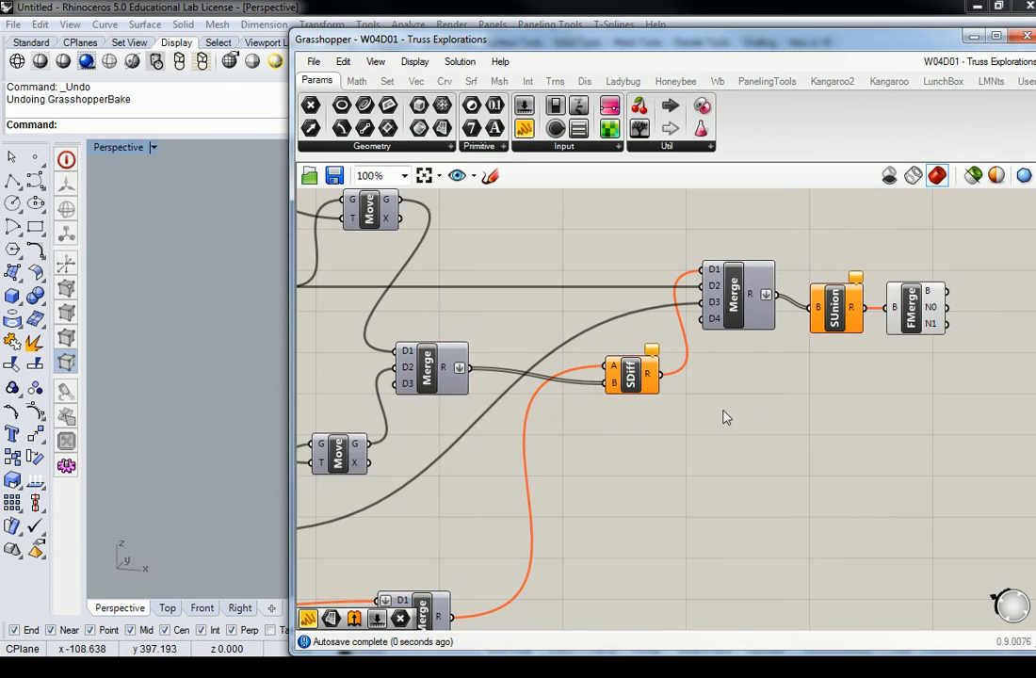
Examine the truss definition's overall layout and the input Curve parameter that feeds it
{"action": "scroll", "coordinate": [723, 415], "scroll_direction": "down", "scroll_amount": 7}
{"action": "right_click_drag", "start_coordinate": [570, 406], "coordinate": [691, 345]}
{"action": "scroll", "coordinate": [691, 339], "scroll_direction": "down", "scroll_amount": 1}
{"action": "right_click_drag", "start_coordinate": [632, 308], "coordinate": [629, 354]}
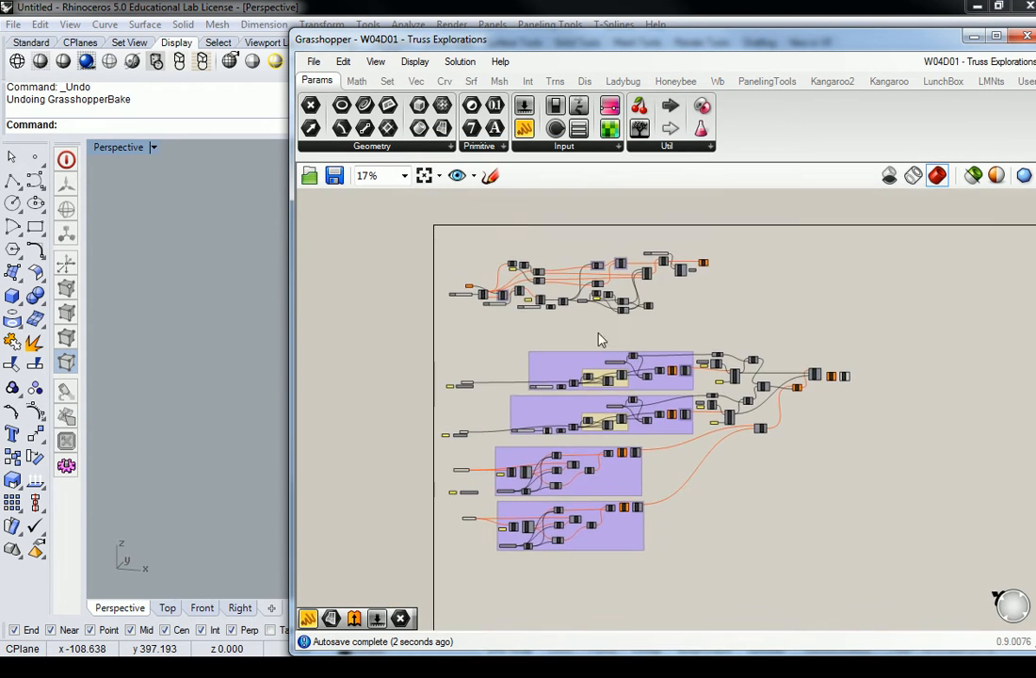
{"action": "scroll", "coordinate": [546, 268], "scroll_direction": "up", "scroll_amount": 6}
{"action": "right_click_drag", "start_coordinate": [345, 240], "coordinate": [500, 335]}
{"action": "scroll", "coordinate": [469, 343], "scroll_direction": "up", "scroll_amount": 4}
{"action": "left_click", "coordinate": [447, 340]}
{"action": "scroll", "coordinate": [449, 346], "scroll_direction": "down", "scroll_amount": 4}
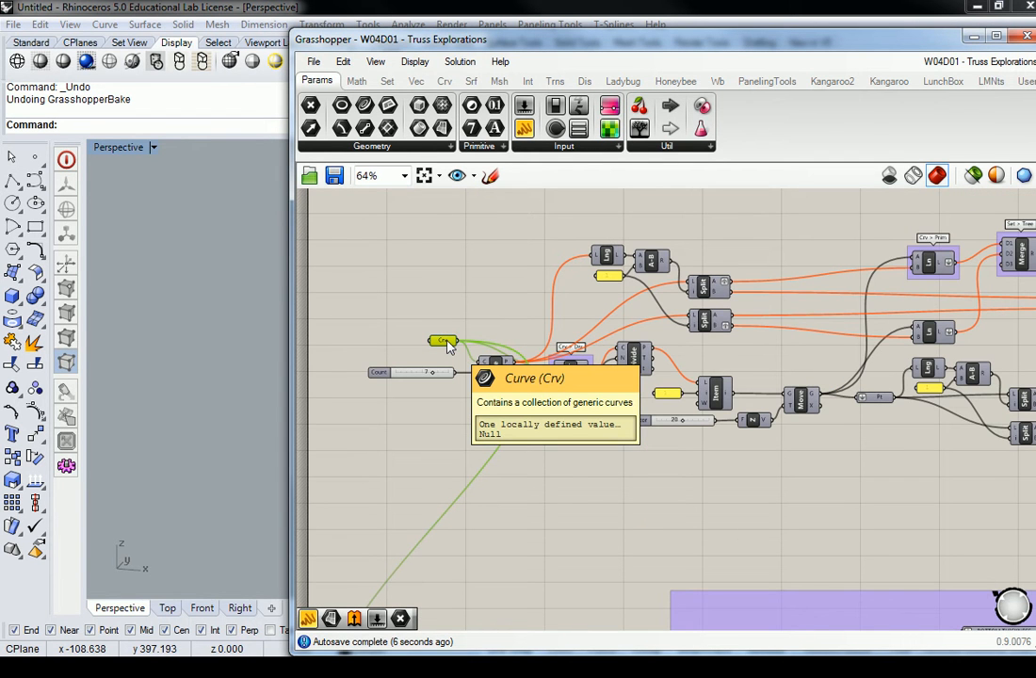
{"action": "scroll", "coordinate": [448, 347], "scroll_direction": "down", "scroll_amount": 5}
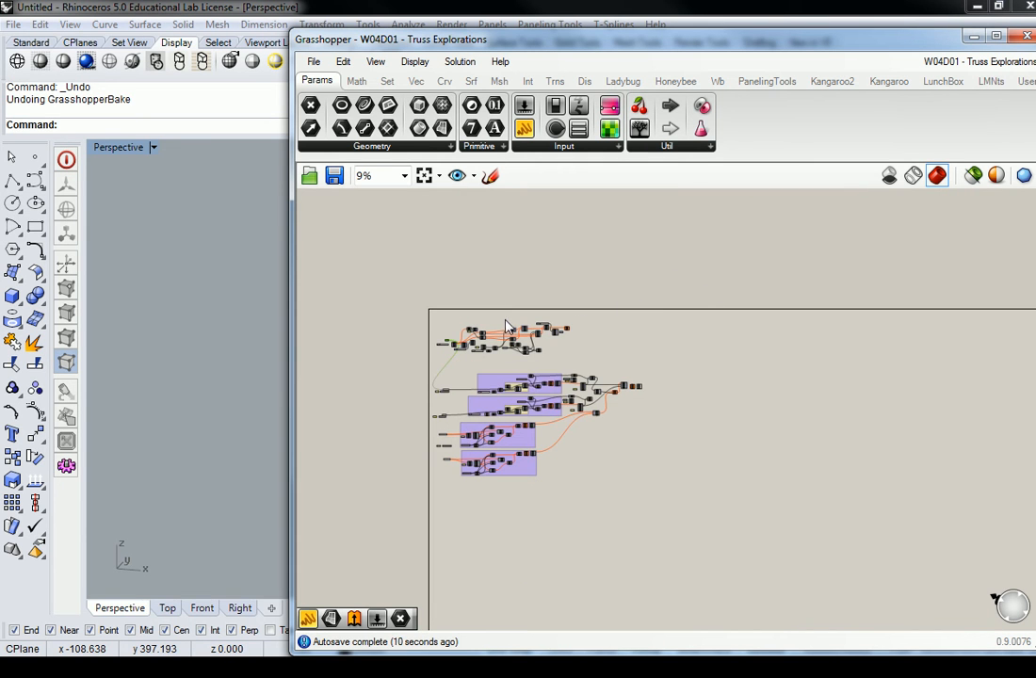
Move the input Curve parameter out to the left, clear of the rest of the truss definition
{"action": "scroll", "coordinate": [449, 347], "scroll_direction": "up", "scroll_amount": 3}
{"action": "left_click_drag", "start_coordinate": [449, 346], "coordinate": [390, 349]}
{"action": "left_click", "coordinate": [410, 308]}
{"action": "right_click_drag", "start_coordinate": [399, 342], "coordinate": [499, 329]}
{"action": "scroll", "coordinate": [498, 329], "scroll_direction": "up", "scroll_amount": 1}
{"action": "scroll", "coordinate": [454, 317], "scroll_direction": "down", "scroll_amount": 2}
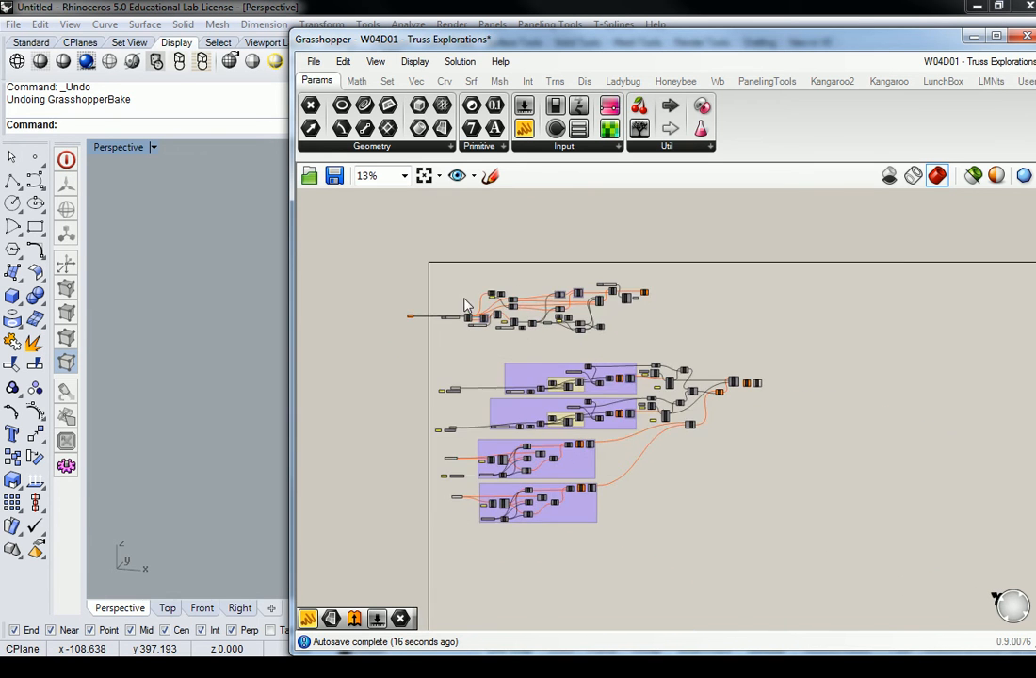
Group all components of the truss definition and colour the new group light green
{"action": "left_click_drag", "start_coordinate": [878, 209], "coordinate": [362, 546]}
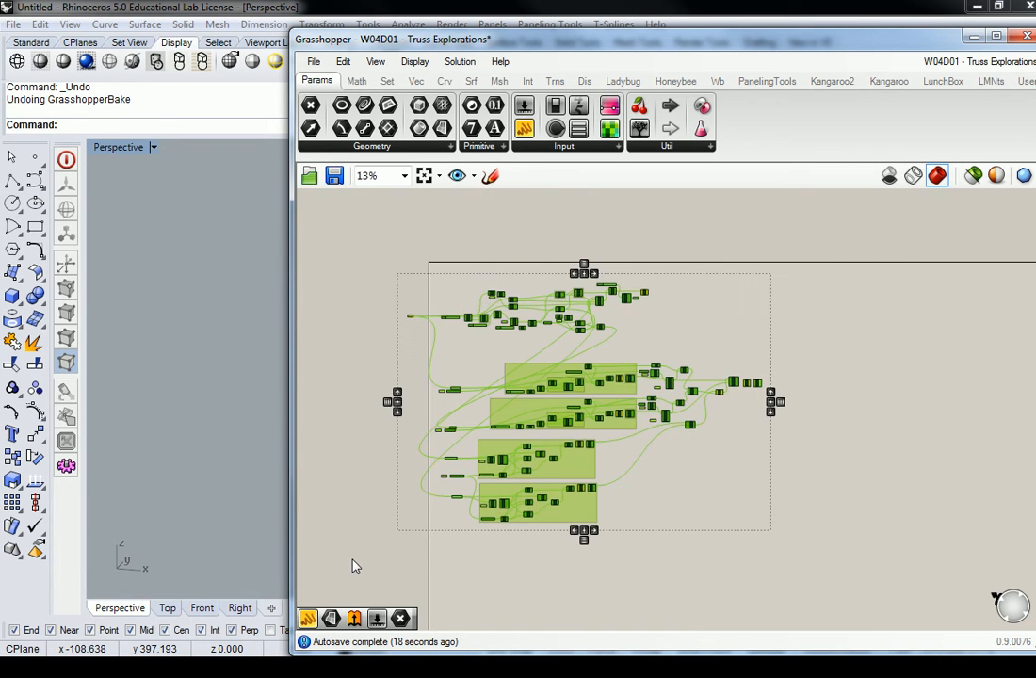
{"action": "key", "text": "ctrl+g"}
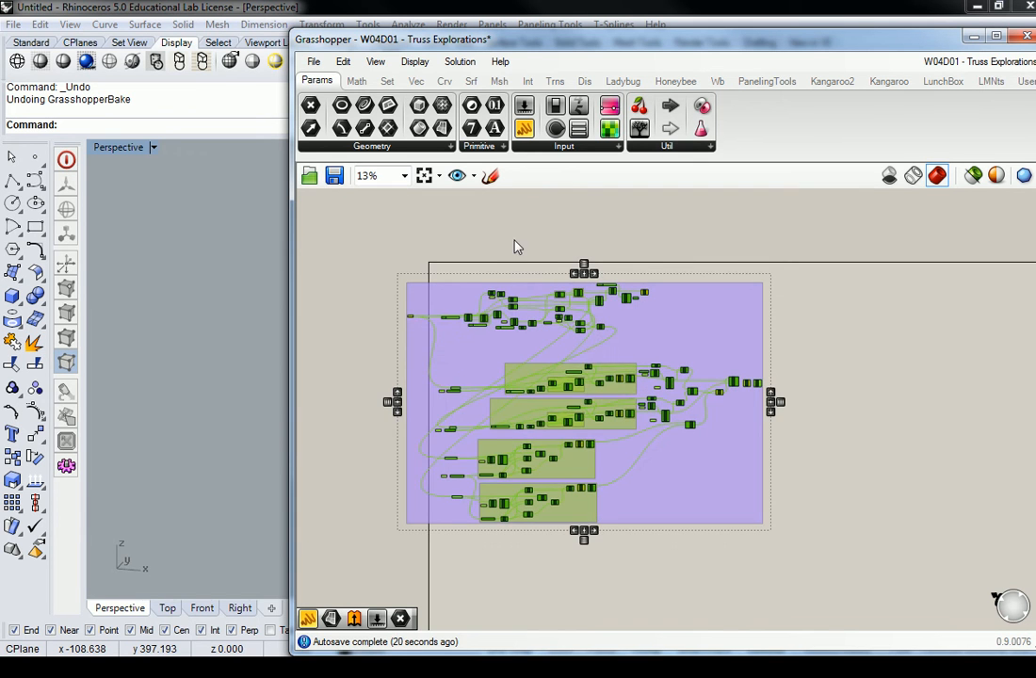
{"action": "left_click", "coordinate": [460, 282]}
{"action": "right_click", "coordinate": [452, 295]}
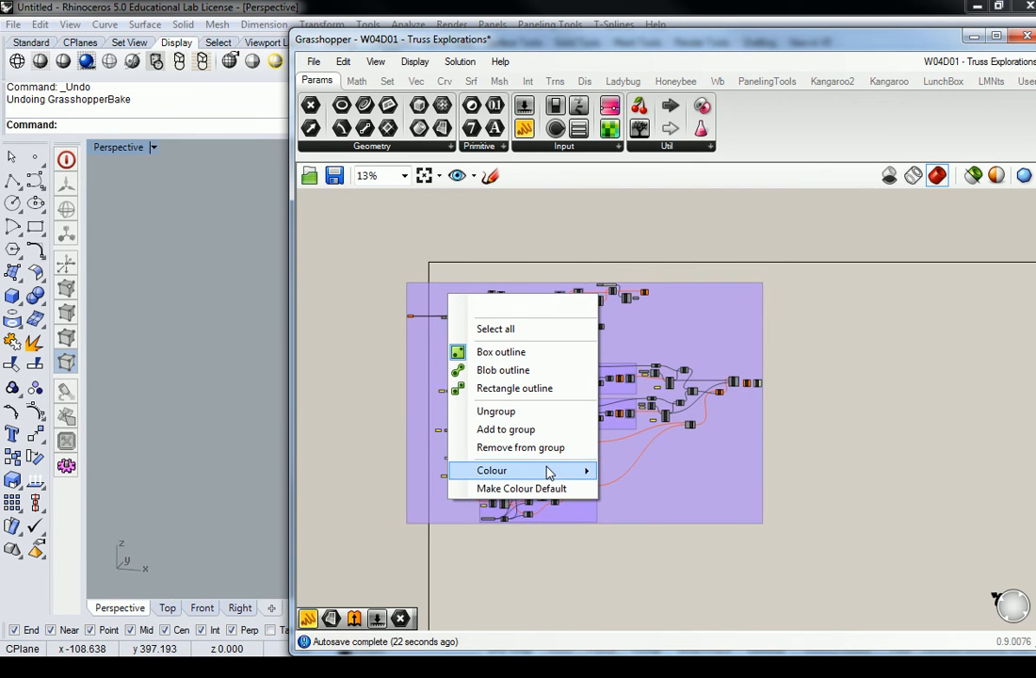
{"action": "mouse_move", "coordinate": [595, 482]}
{"action": "left_click_drag", "start_coordinate": [749, 536], "coordinate": [678, 539]}
{"action": "left_click", "coordinate": [575, 286]}
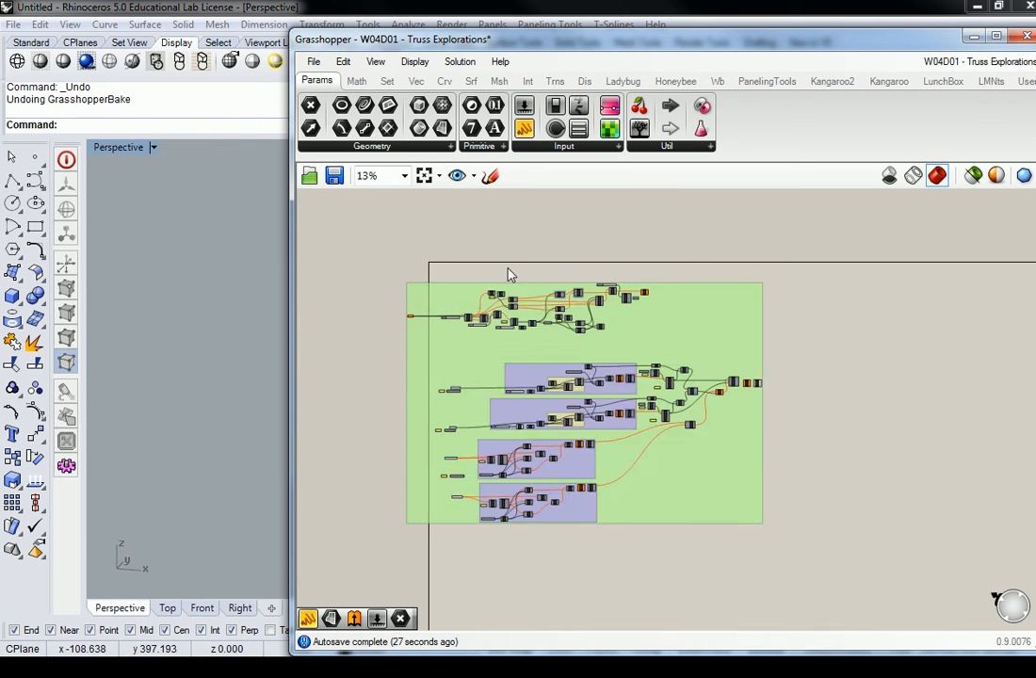
Copy the entire green truss group and switch back to the "W04D04 - Mid-Rise Structural Framing" document
{"action": "scroll", "coordinate": [500, 267], "scroll_direction": "up", "scroll_amount": 3}
{"action": "scroll", "coordinate": [547, 316], "scroll_direction": "down", "scroll_amount": 3}
{"action": "scroll", "coordinate": [565, 311], "scroll_direction": "up", "scroll_amount": 5}
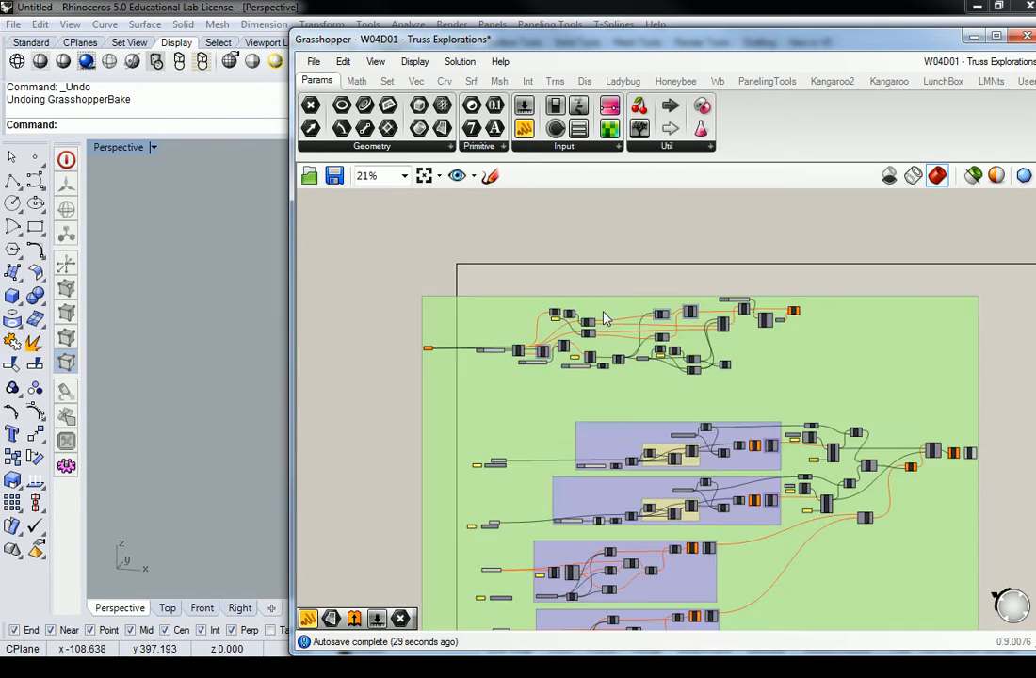
{"action": "scroll", "coordinate": [462, 358], "scroll_direction": "up", "scroll_amount": 1}
{"action": "scroll", "coordinate": [532, 386], "scroll_direction": "down", "scroll_amount": 4}
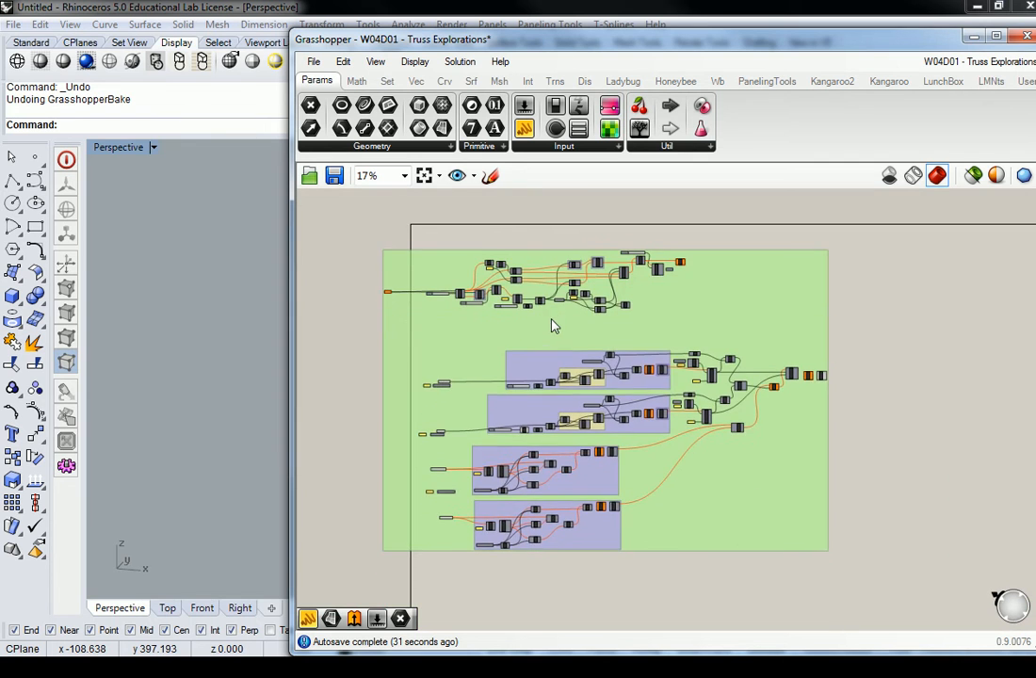
{"action": "scroll", "coordinate": [553, 325], "scroll_direction": "down", "scroll_amount": 1}
{"action": "left_click_drag", "start_coordinate": [837, 259], "coordinate": [375, 618]}
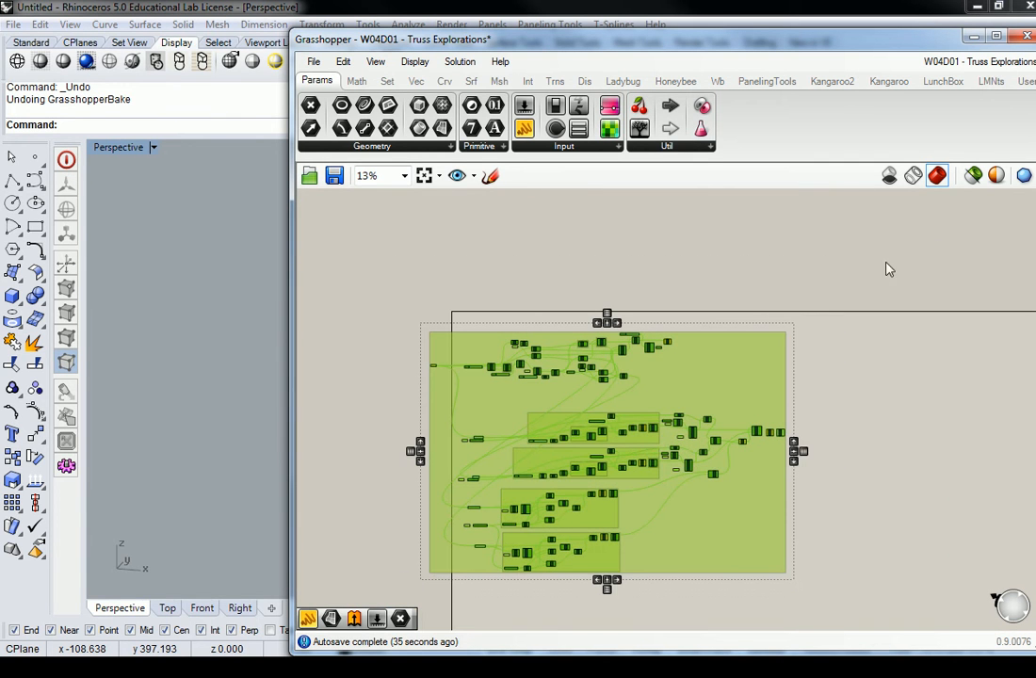
{"action": "left_click", "coordinate": [979, 61]}
{"action": "left_click", "coordinate": [951, 229]}
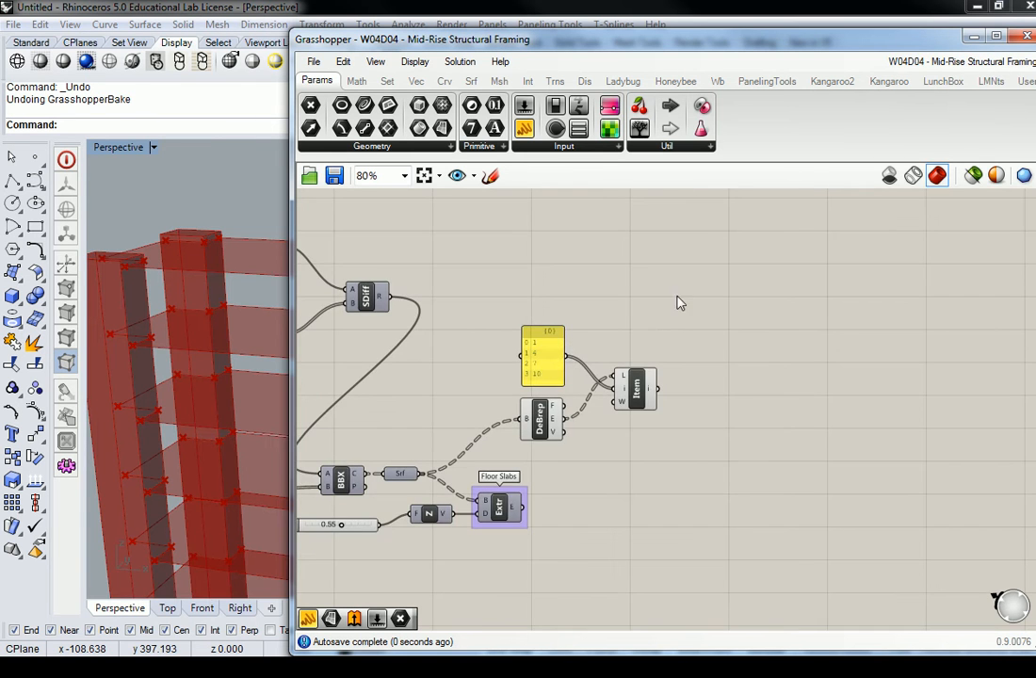
Paste the truss group into the definition and place it to the right of the tower components
{"action": "scroll", "coordinate": [676, 337], "scroll_direction": "down", "scroll_amount": 7}
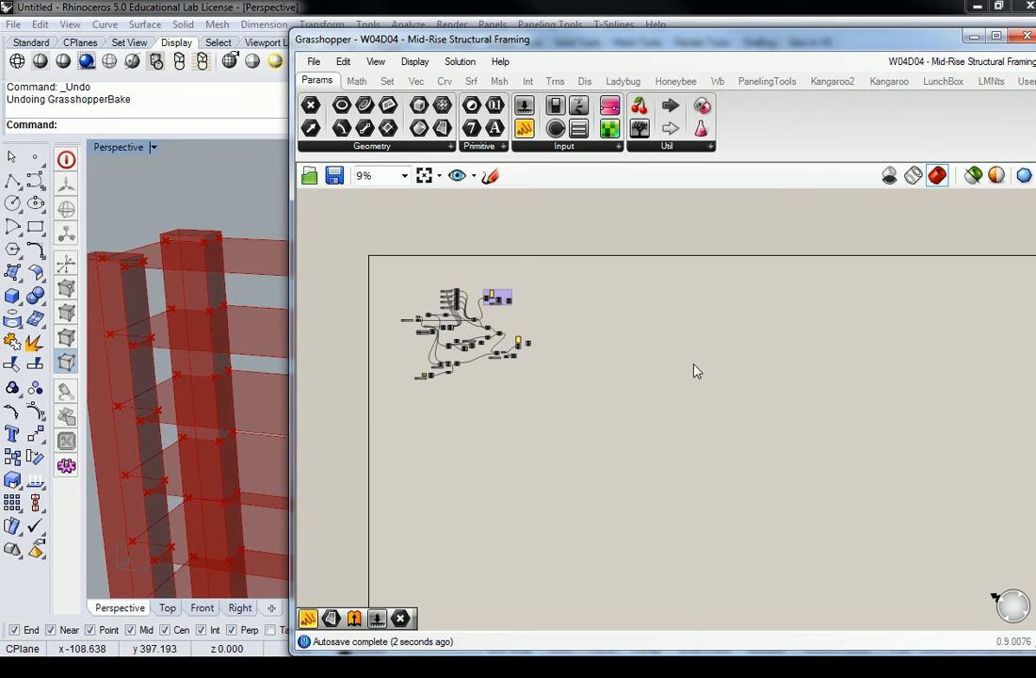
{"action": "key", "text": "ctrl+v"}
{"action": "left_click_drag", "start_coordinate": [563, 292], "coordinate": [782, 289]}
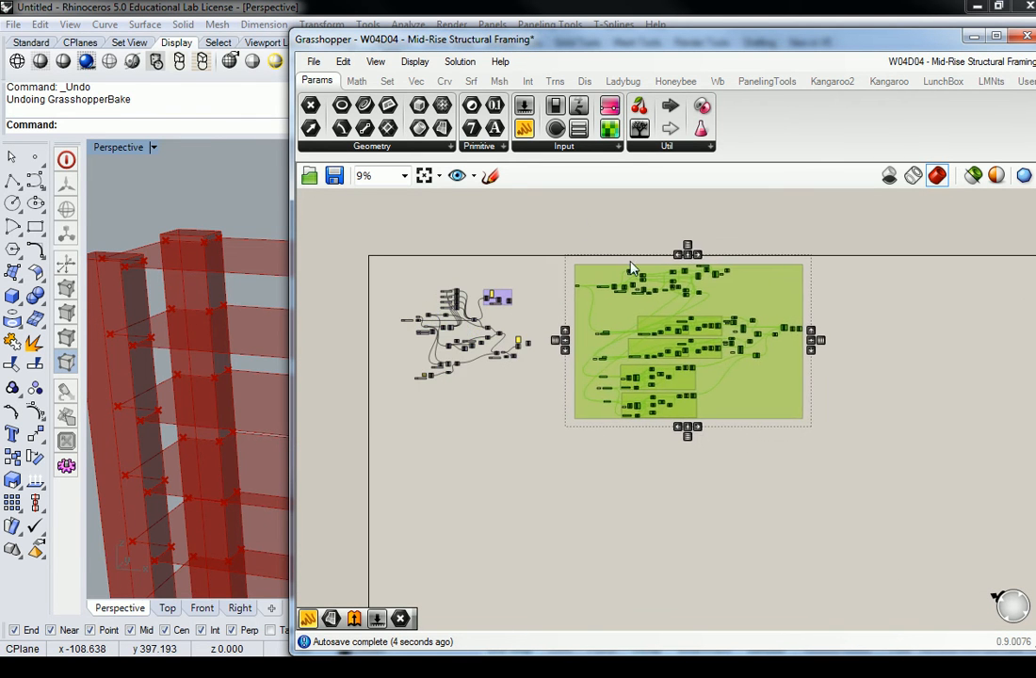
{"action": "left_click", "coordinate": [750, 443]}
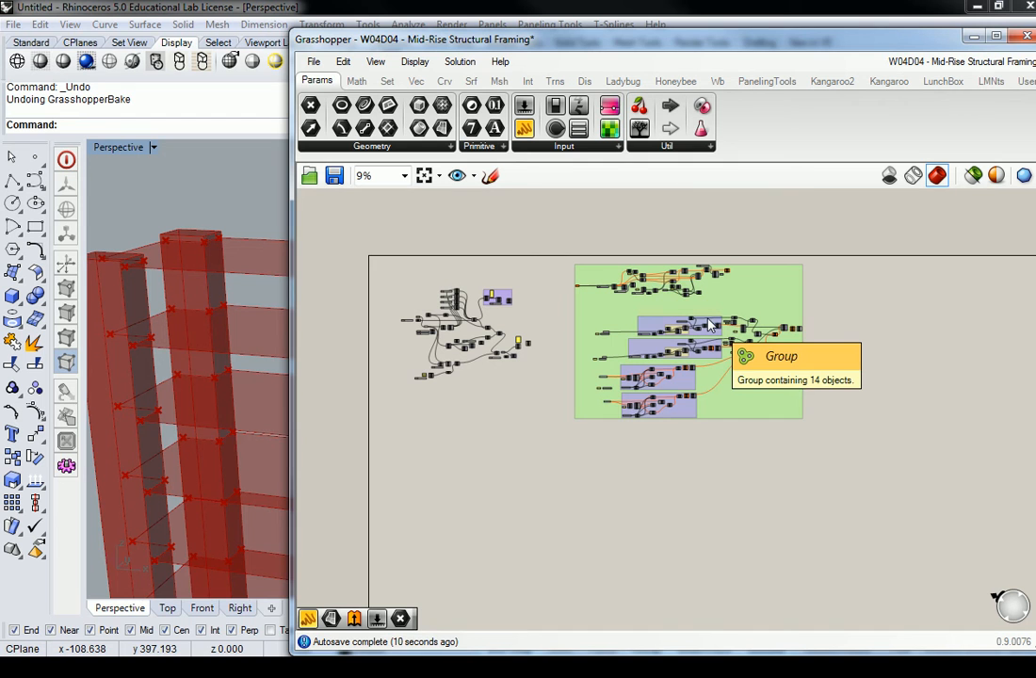
Narrow the Grasshopper window to uncover more of the Perspective viewport and orbit to see the tower's top from above
{"action": "left_click", "coordinate": [251, 181]}
{"action": "right_click_drag", "start_coordinate": [226, 236], "coordinate": [183, 247]}
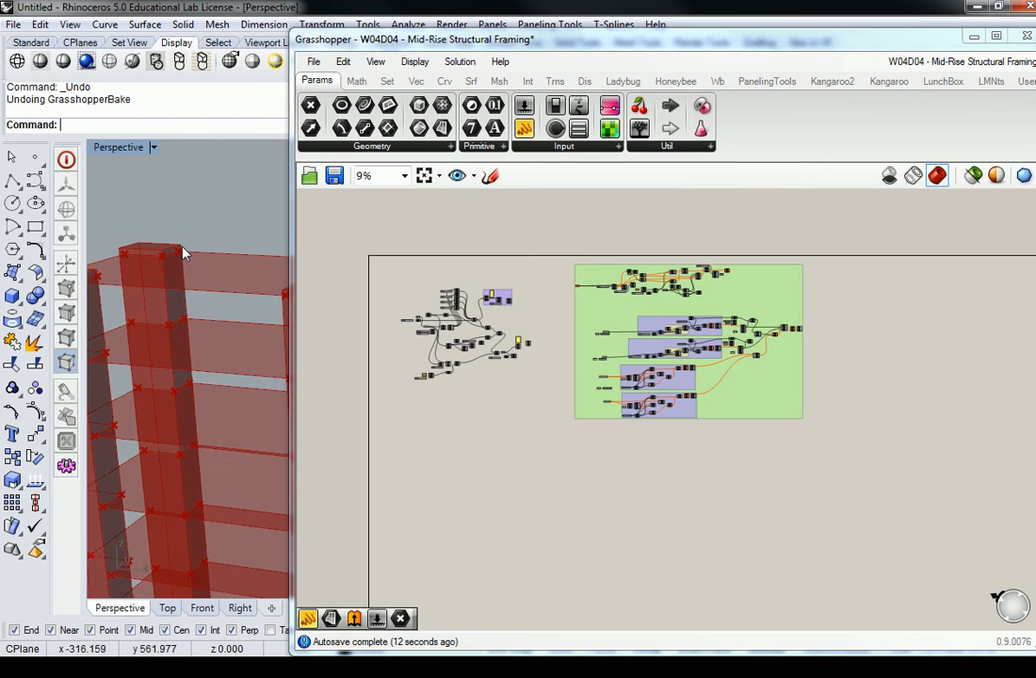
{"action": "left_click_drag", "start_coordinate": [291, 219], "coordinate": [476, 219]}
{"action": "right_click_drag", "start_coordinate": [414, 282], "coordinate": [285, 361]}
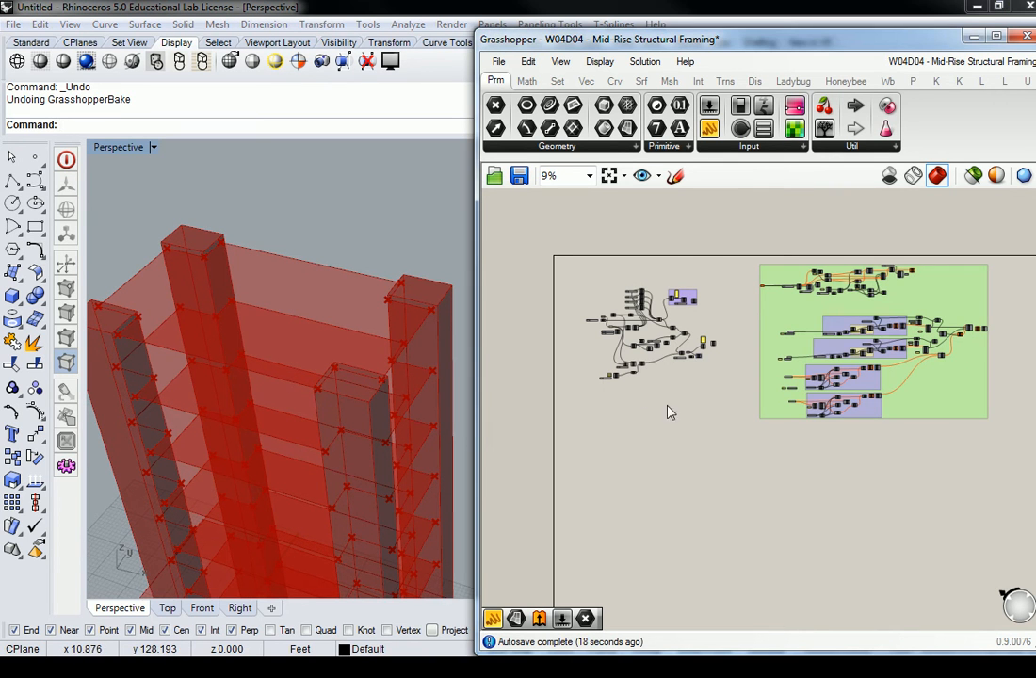
Try only indices 1 and 7 in the panel and check which slab edges List Item picks
{"action": "scroll", "coordinate": [697, 345], "scroll_direction": "up", "scroll_amount": 4}
{"action": "scroll", "coordinate": [697, 344], "scroll_direction": "up", "scroll_amount": 3}
{"action": "scroll", "coordinate": [696, 345], "scroll_direction": "down", "scroll_amount": 3}
{"action": "right_click_drag", "start_coordinate": [698, 315], "coordinate": [675, 264]}
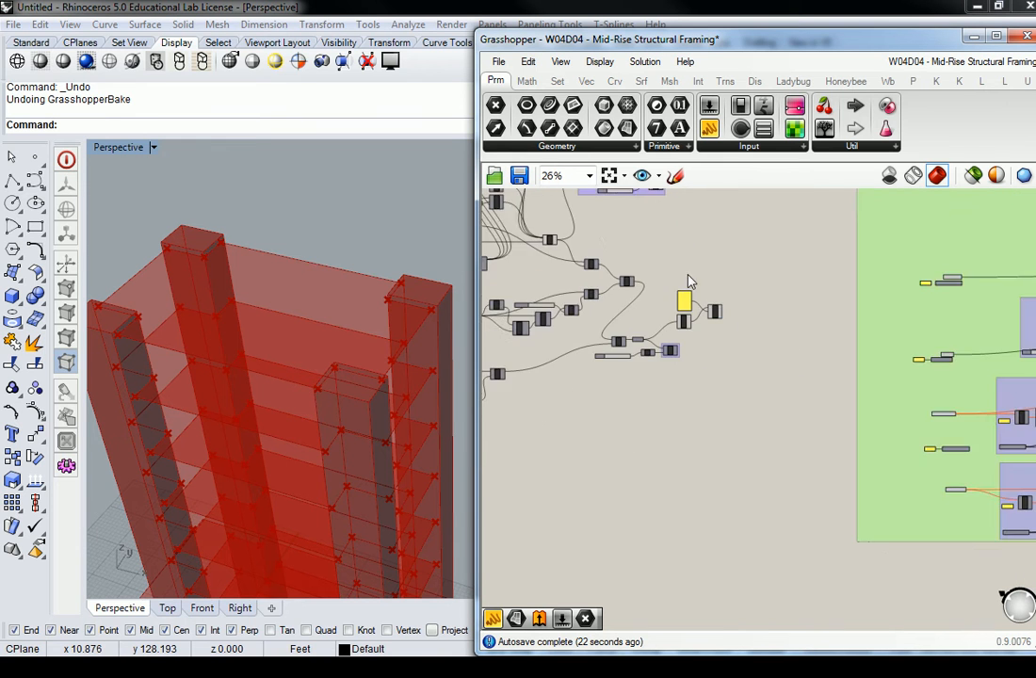
{"action": "scroll", "coordinate": [694, 293], "scroll_direction": "up", "scroll_amount": 6}
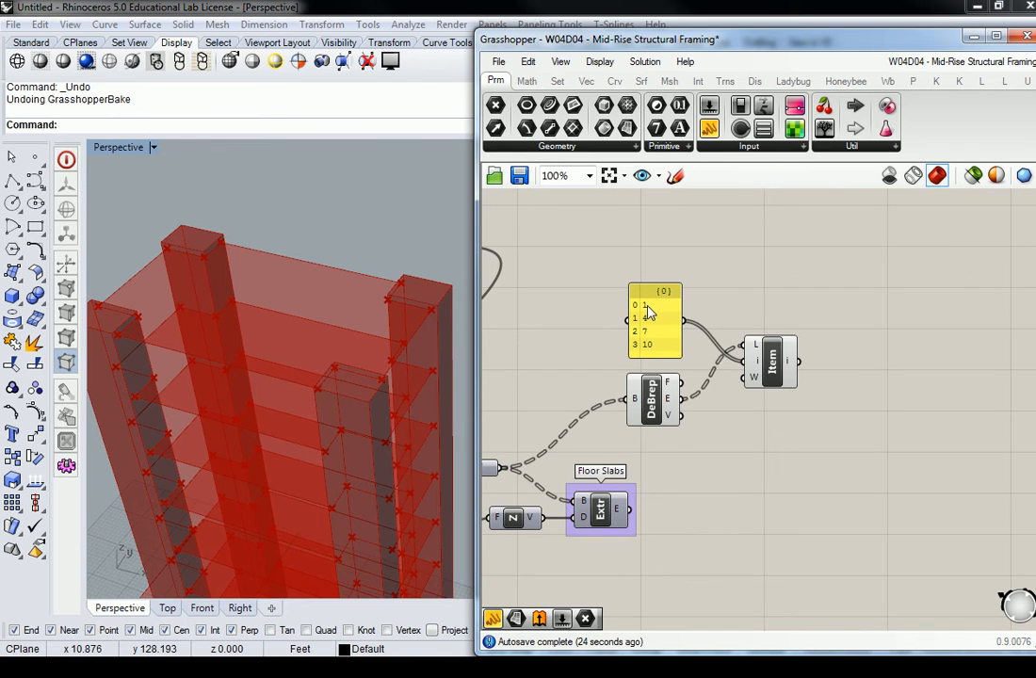
{"action": "double_click", "coordinate": [650, 315]}
{"action": "left_click", "coordinate": [573, 247]}
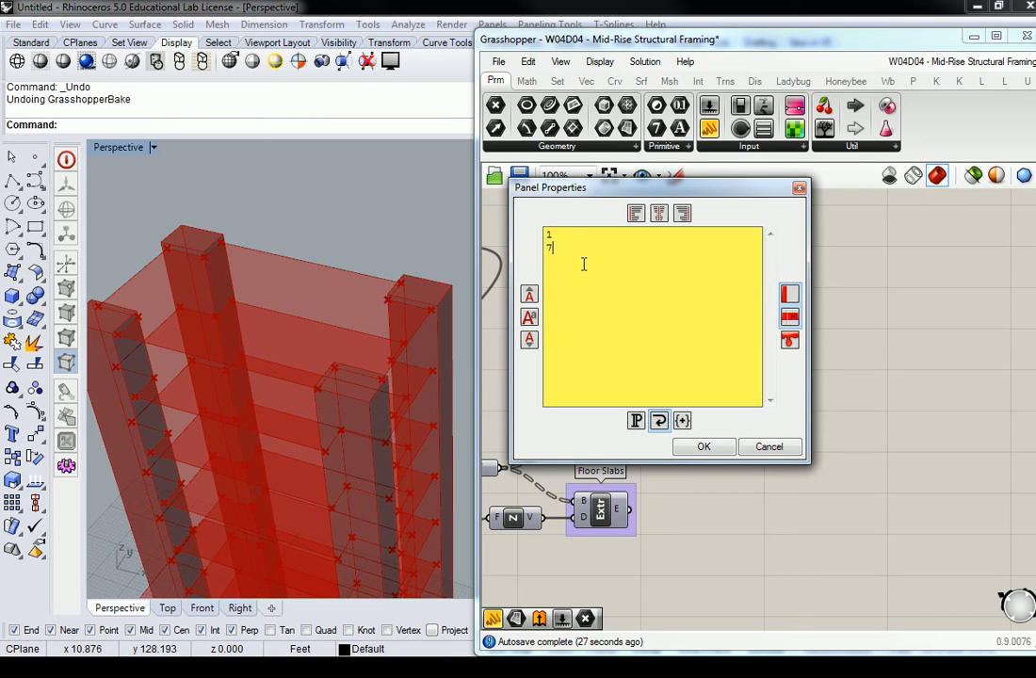
{"action": "left_click", "coordinate": [704, 448]}
{"action": "left_click", "coordinate": [708, 406]}
{"action": "left_click", "coordinate": [772, 360]}
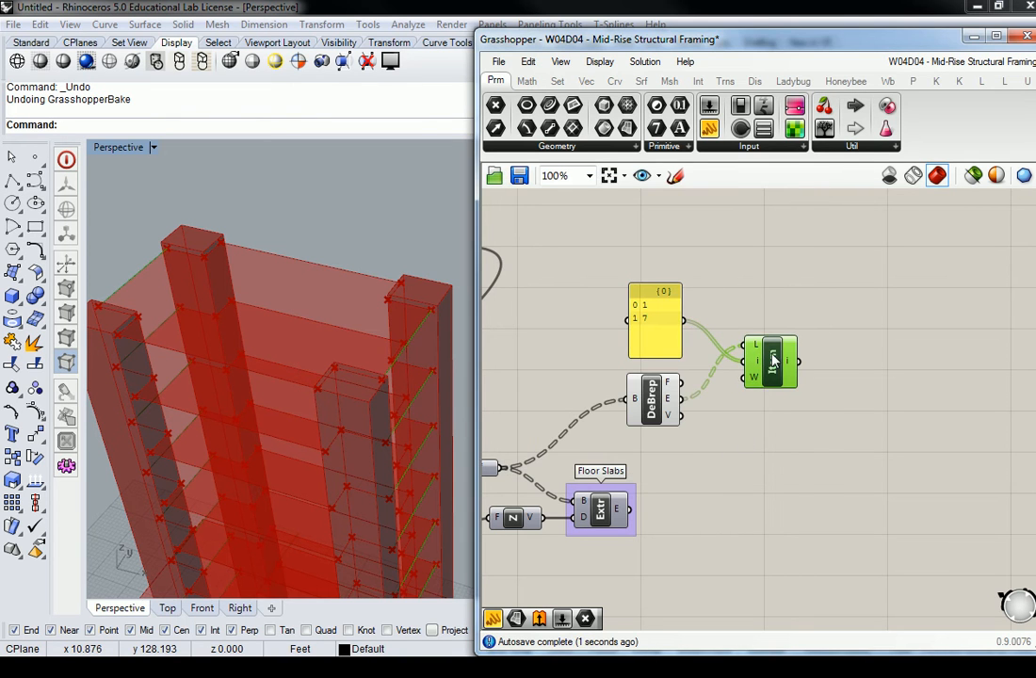
{"action": "left_click", "coordinate": [772, 287]}
{"action": "key", "text": "ctrl+z"}
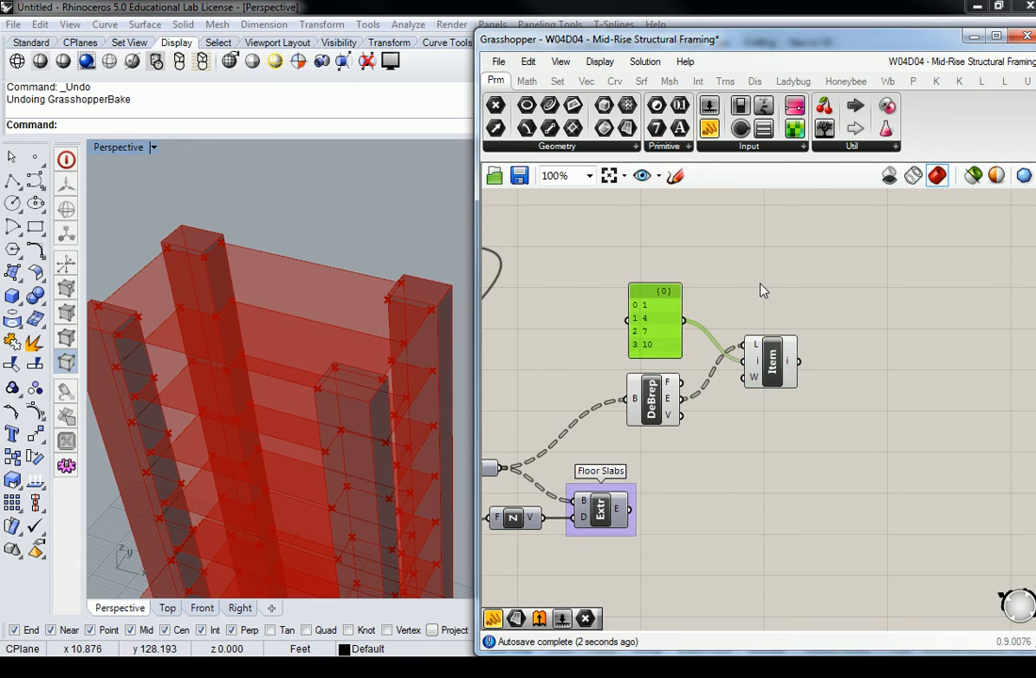
Replace the index panel's contents with 4 and 10 on separate lines and check the edges List Item picks
{"action": "double_click", "coordinate": [658, 325]}
{"action": "left_click", "coordinate": [585, 250]}
{"action": "left_click_drag", "start_coordinate": [593, 286], "coordinate": [525, 212]}
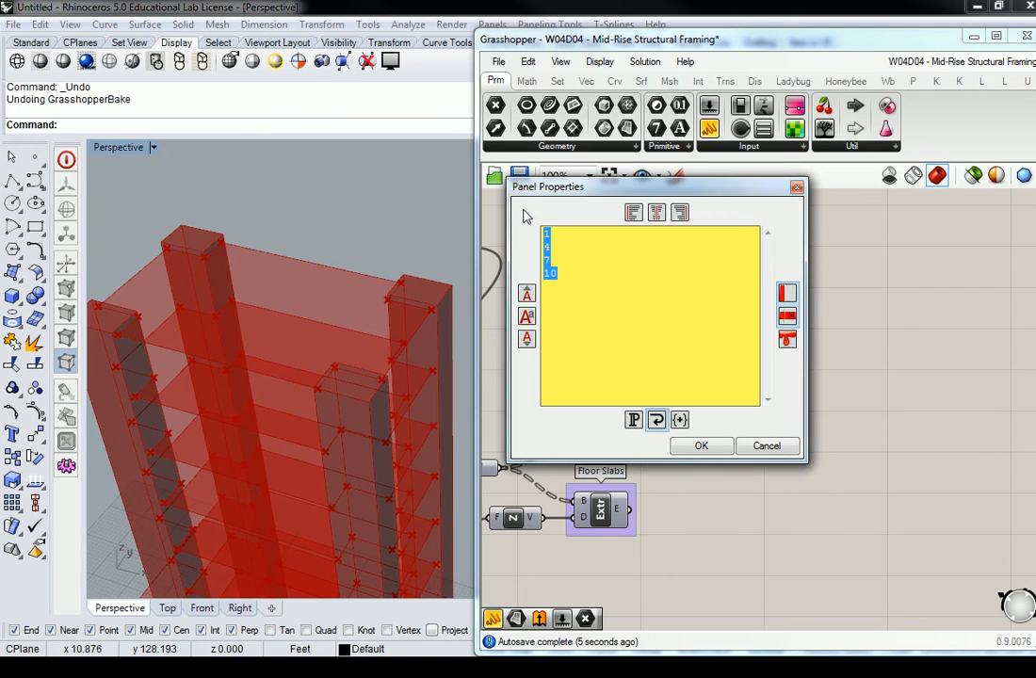
{"action": "type", "text": "4"}
{"action": "key", "text": "Return"}
{"action": "type", "text": "10"}
{"action": "left_click", "coordinate": [713, 449]}
{"action": "left_click", "coordinate": [774, 362]}
{"action": "left_click", "coordinate": [764, 229]}
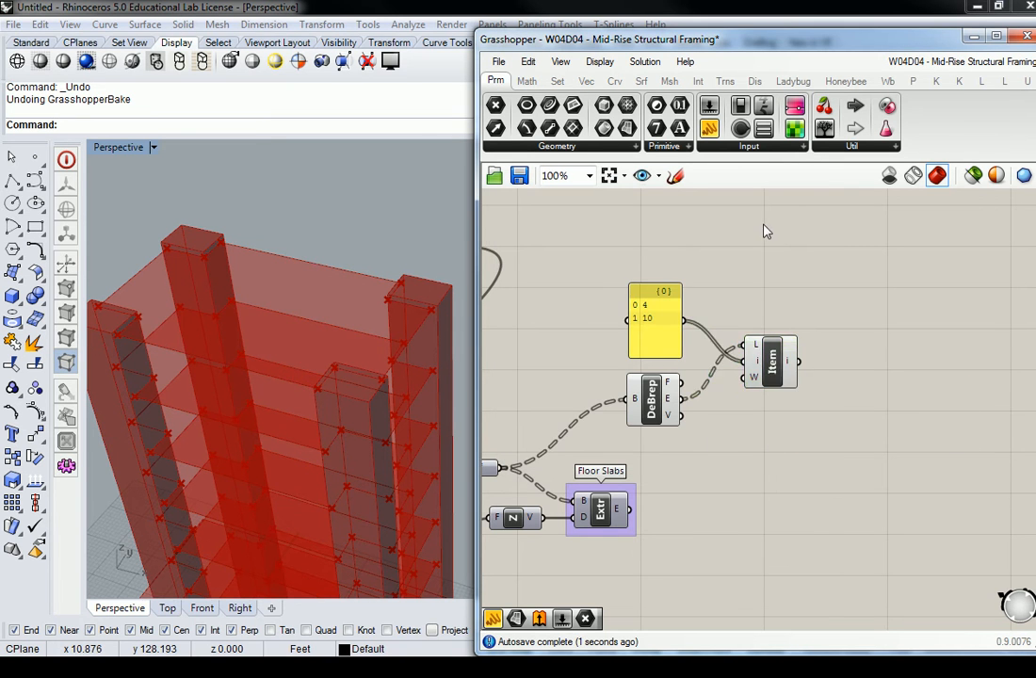
Save the Mid-Rise Structural Framing definition with the pasted truss group and the revised index panel
{"action": "scroll", "coordinate": [763, 231], "scroll_direction": "down", "scroll_amount": 7}
{"action": "right_click_drag", "start_coordinate": [816, 245], "coordinate": [640, 363]}
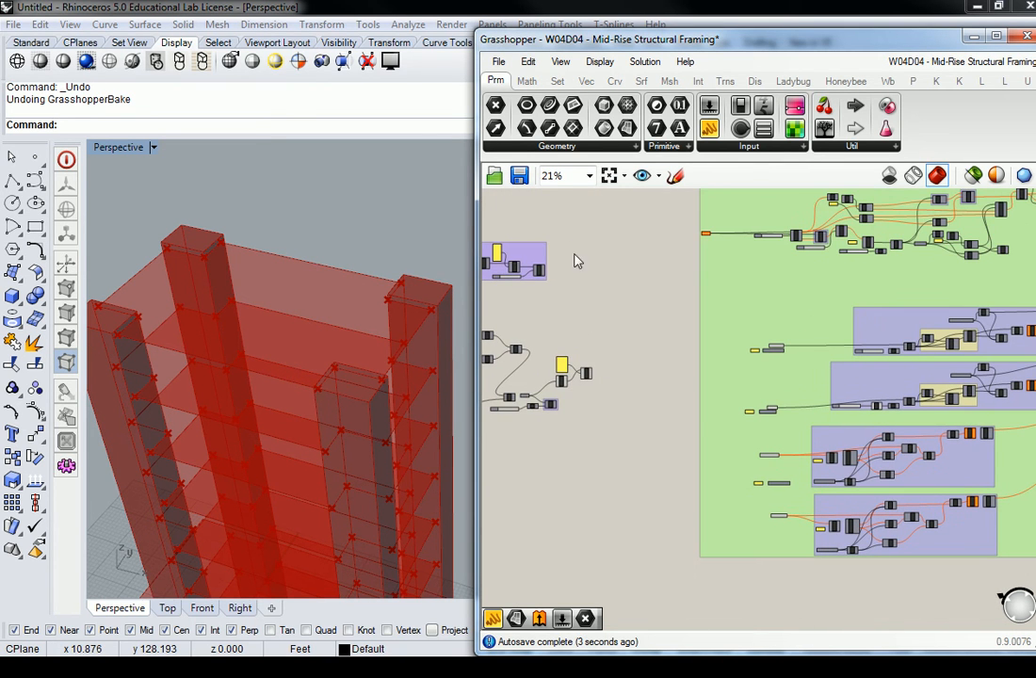
{"action": "left_click", "coordinate": [499, 61]}
{"action": "left_click", "coordinate": [549, 150]}
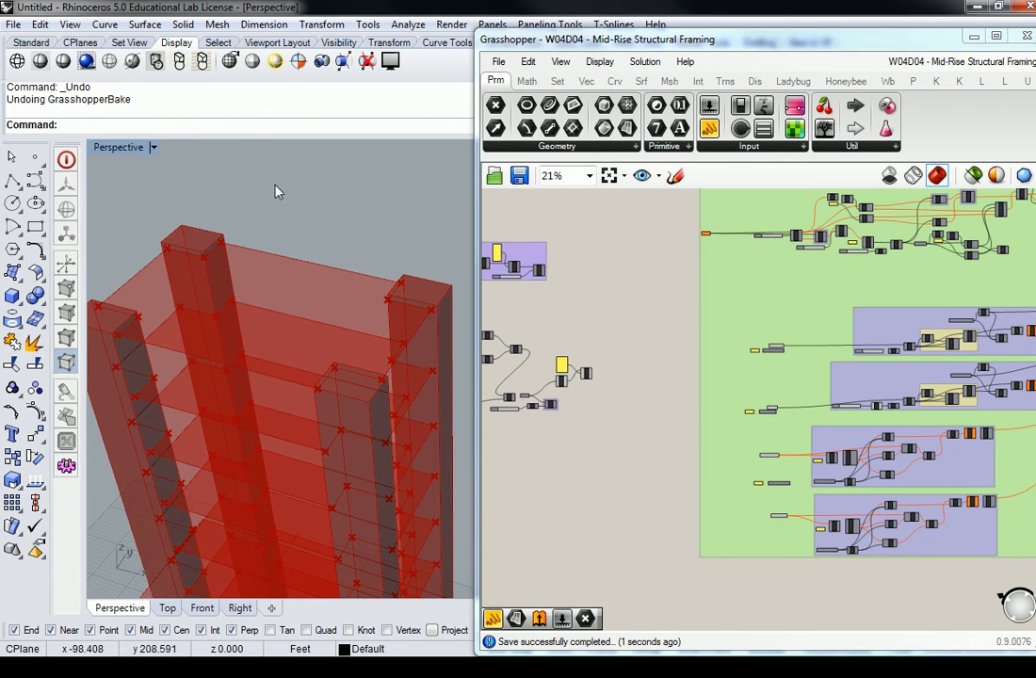
Save the Rhino model in the Definitions folder as "W04D04 - Mid-Rise Structural Framing"
{"action": "left_click", "coordinate": [14, 24]}
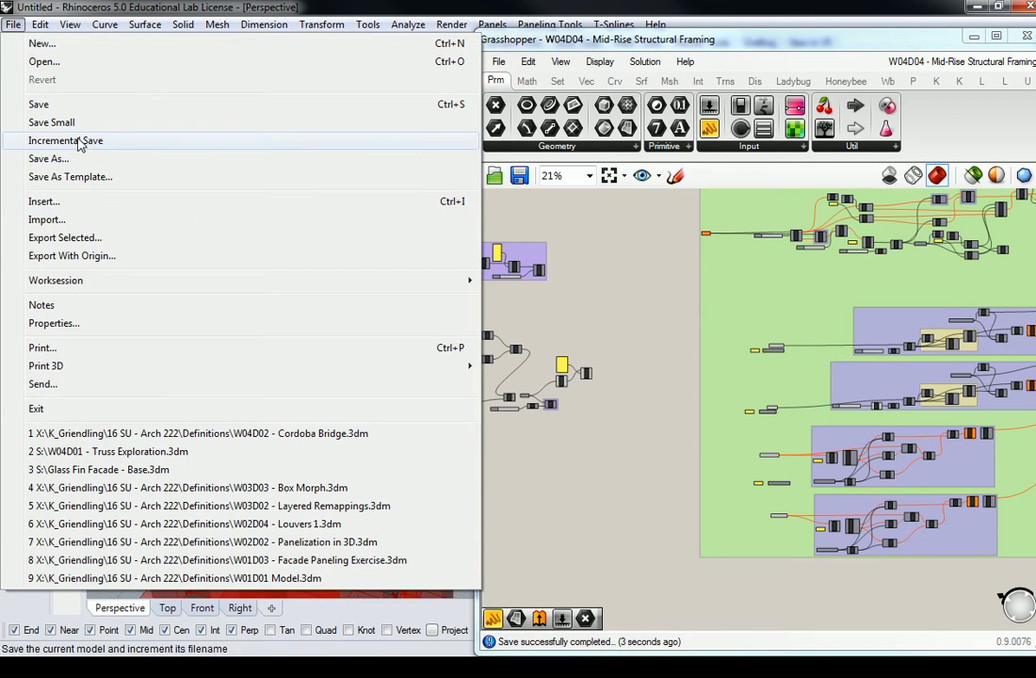
{"action": "left_click", "coordinate": [81, 158]}
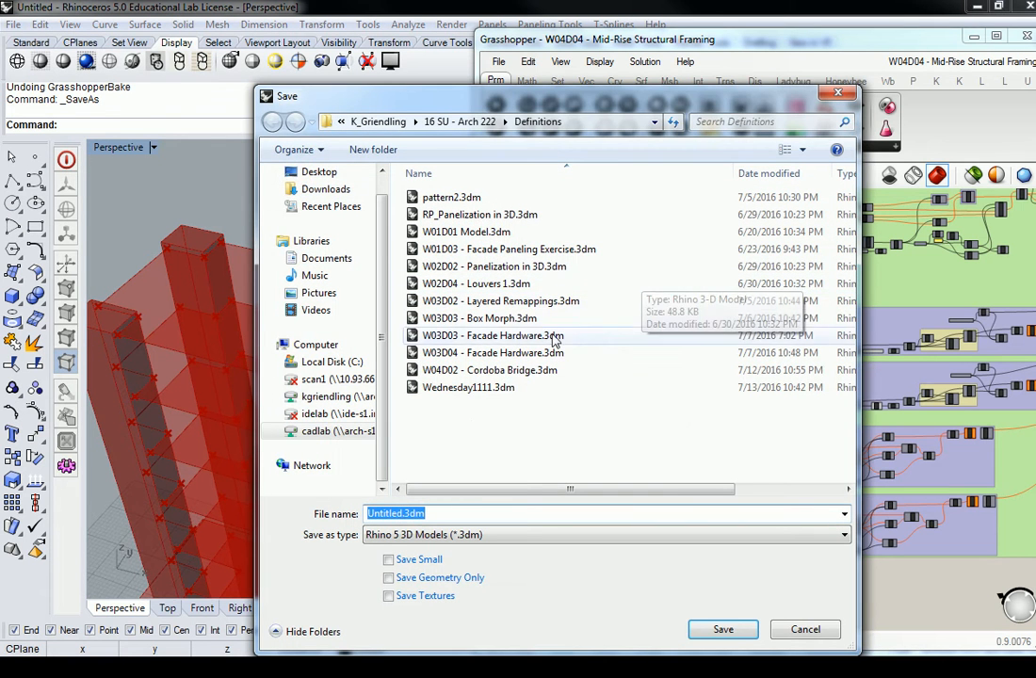
{"action": "type", "text": "W"}
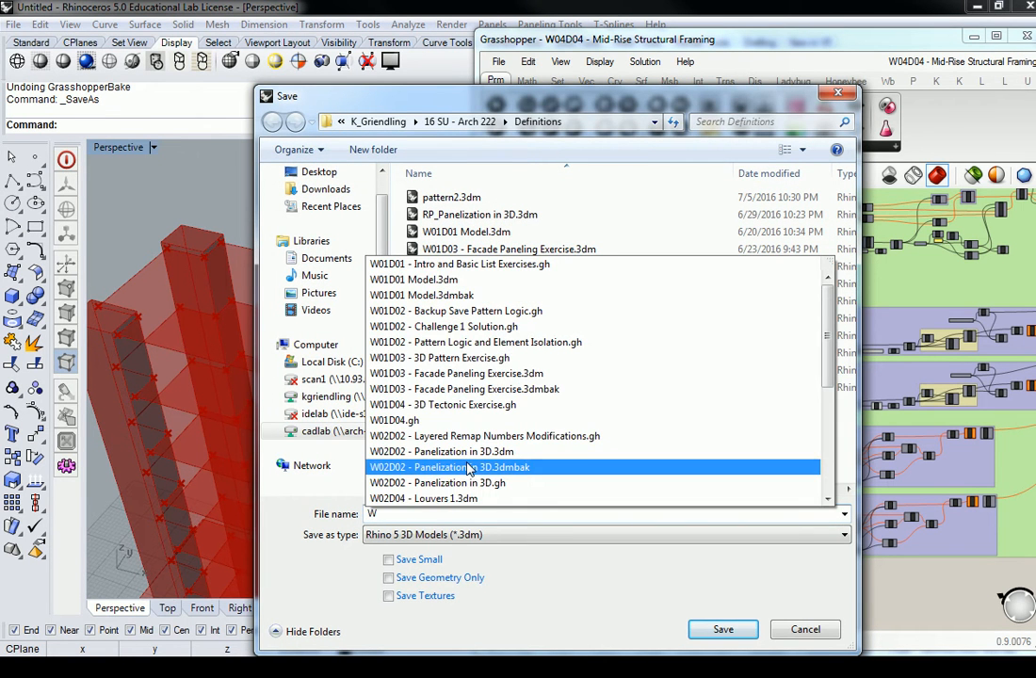
{"action": "type", "text": "04D04"}
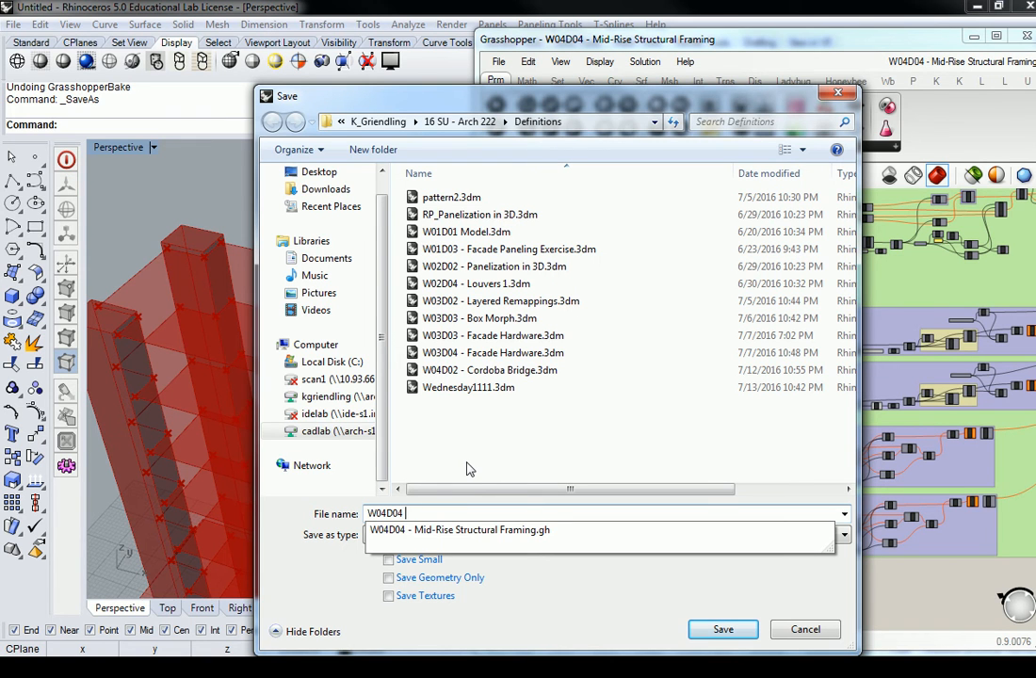
{"action": "left_click", "coordinate": [490, 532]}
{"action": "left_click", "coordinate": [581, 508]}
{"action": "key", "text": "BackSpace"}
{"action": "key", "text": "BackSpace"}
{"action": "key", "text": "BackSpace"}
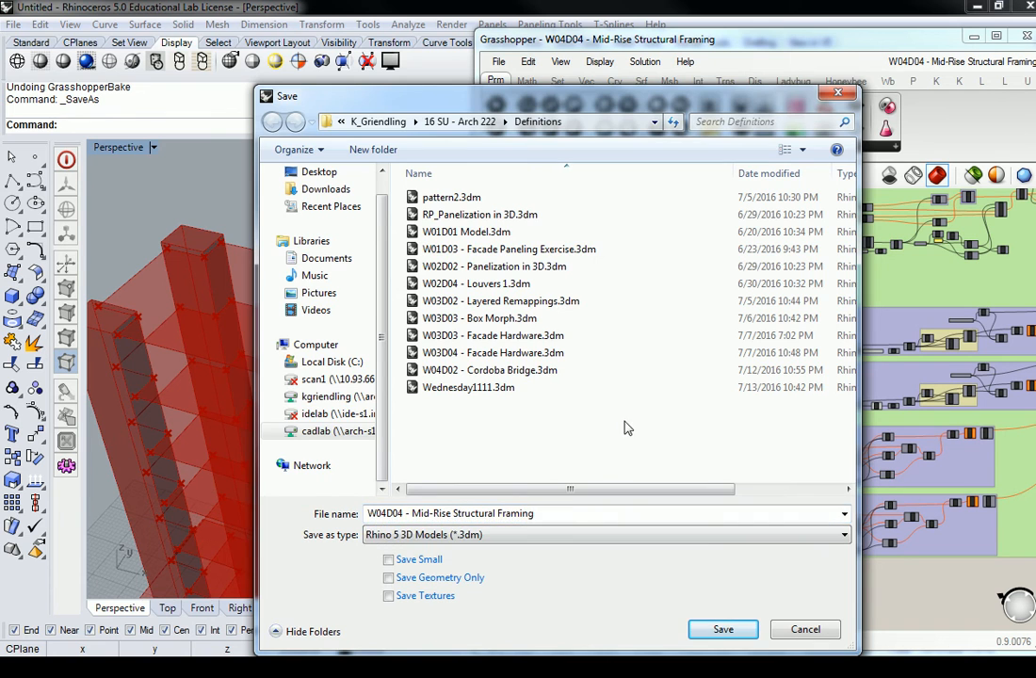
{"action": "left_click", "coordinate": [742, 624]}
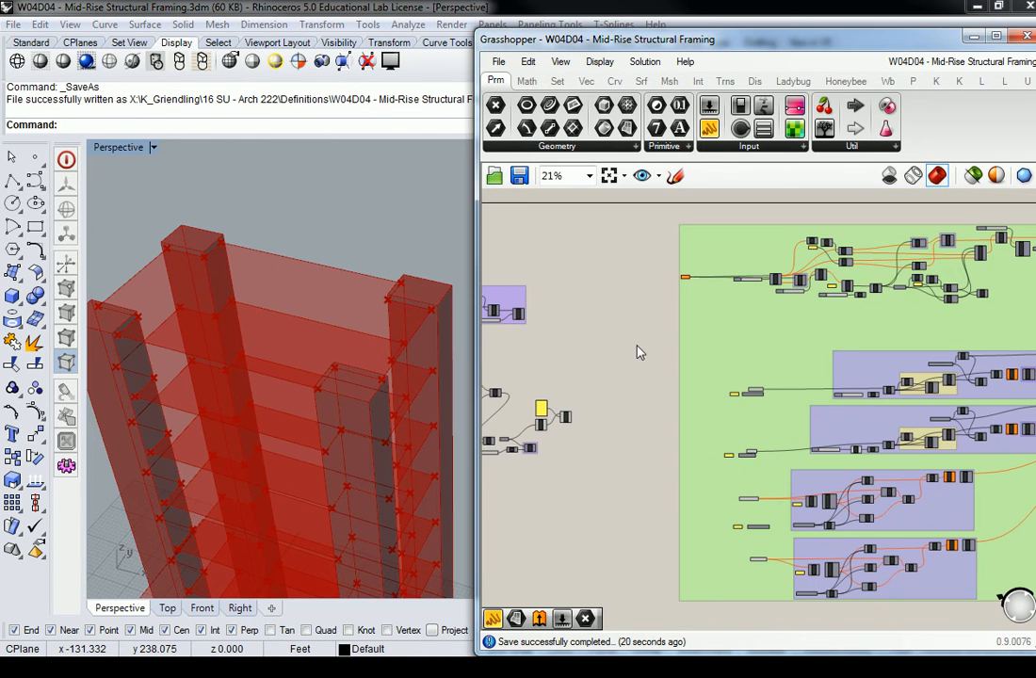
Move the pasted truss group's Crv parameter higher, above the row of the first Divide component
{"action": "right_click_drag", "start_coordinate": [688, 397], "coordinate": [484, 402]}
{"action": "scroll", "coordinate": [564, 311], "scroll_direction": "up", "scroll_amount": 6}
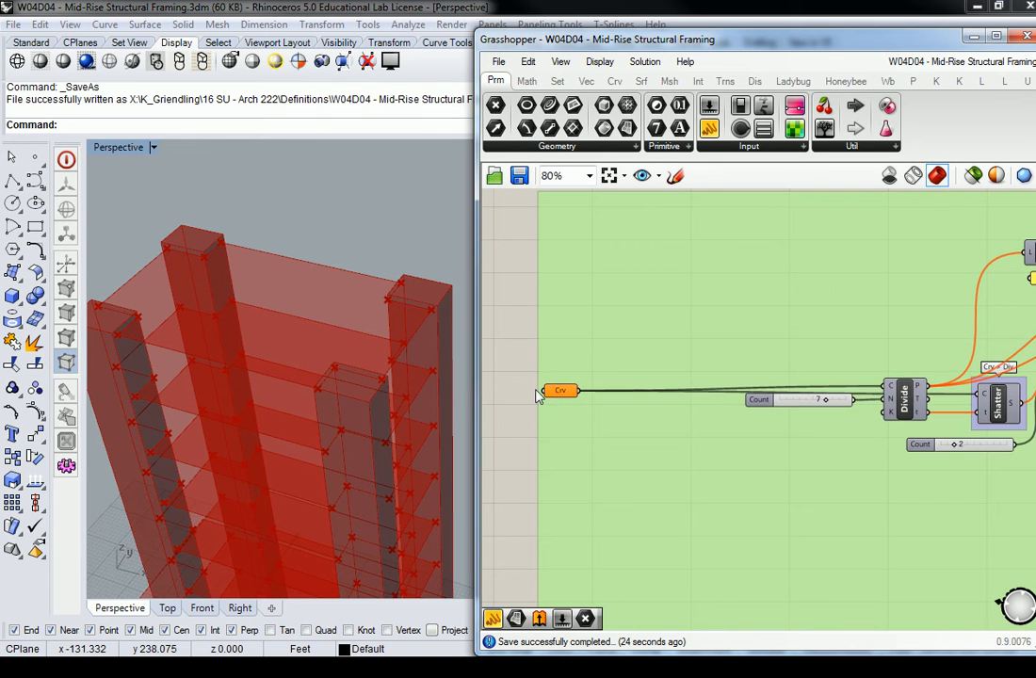
{"action": "scroll", "coordinate": [562, 395], "scroll_direction": "down", "scroll_amount": 3}
{"action": "scroll", "coordinate": [568, 397], "scroll_direction": "up", "scroll_amount": 2}
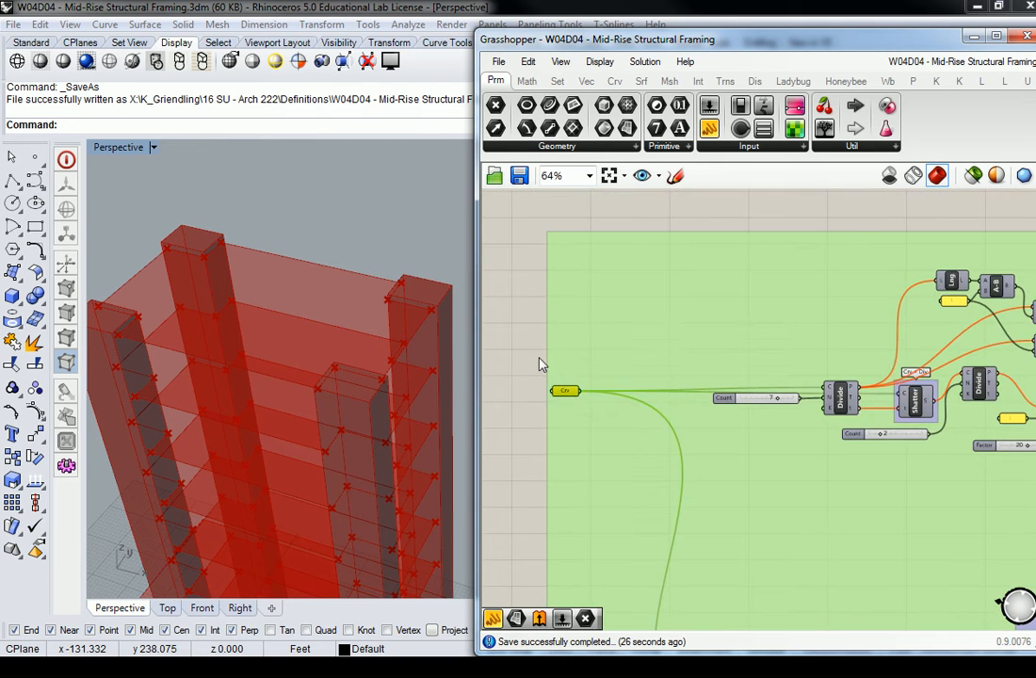
{"action": "left_click_drag", "start_coordinate": [562, 391], "coordinate": [581, 335]}
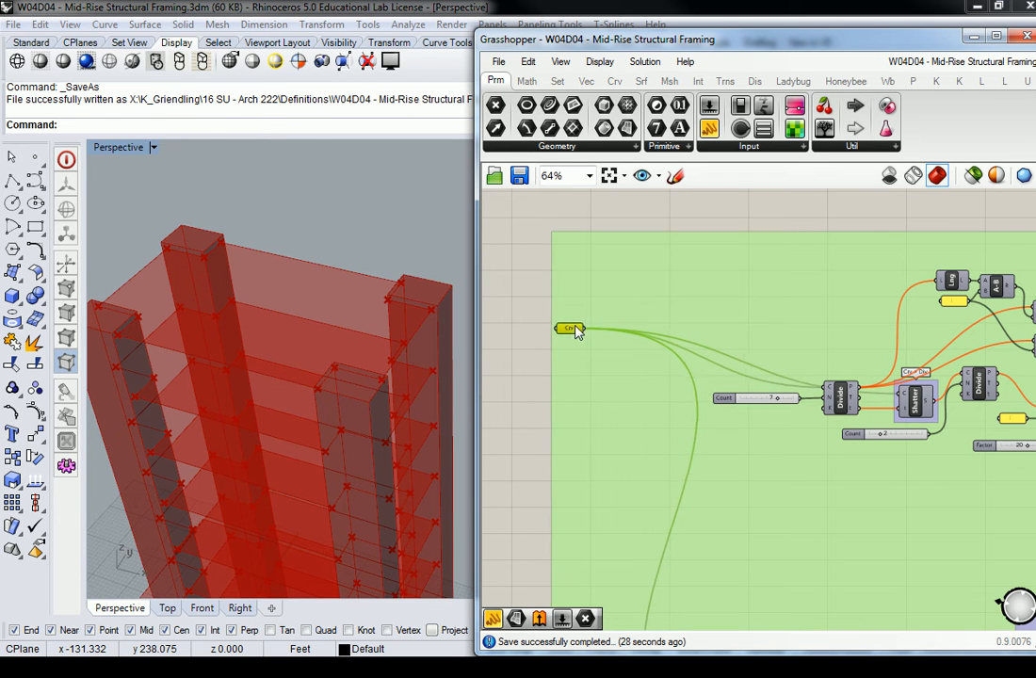
Follow the truss definition's upper component chain from the Crv input through to the Solid Difference component
{"action": "scroll", "coordinate": [602, 337], "scroll_direction": "down", "scroll_amount": 3}
{"action": "right_click_drag", "start_coordinate": [779, 357], "coordinate": [642, 391]}
{"action": "scroll", "coordinate": [642, 391], "scroll_direction": "up", "scroll_amount": 3}
{"action": "right_click_drag", "start_coordinate": [990, 372], "coordinate": [864, 380]}
{"action": "right_click_drag", "start_coordinate": [928, 379], "coordinate": [737, 386]}
{"action": "right_click_drag", "start_coordinate": [876, 358], "coordinate": [683, 369]}
{"action": "right_click_drag", "start_coordinate": [863, 325], "coordinate": [773, 347]}
{"action": "left_click", "coordinate": [785, 334]}
{"action": "scroll", "coordinate": [785, 335], "scroll_direction": "down", "scroll_amount": 2}
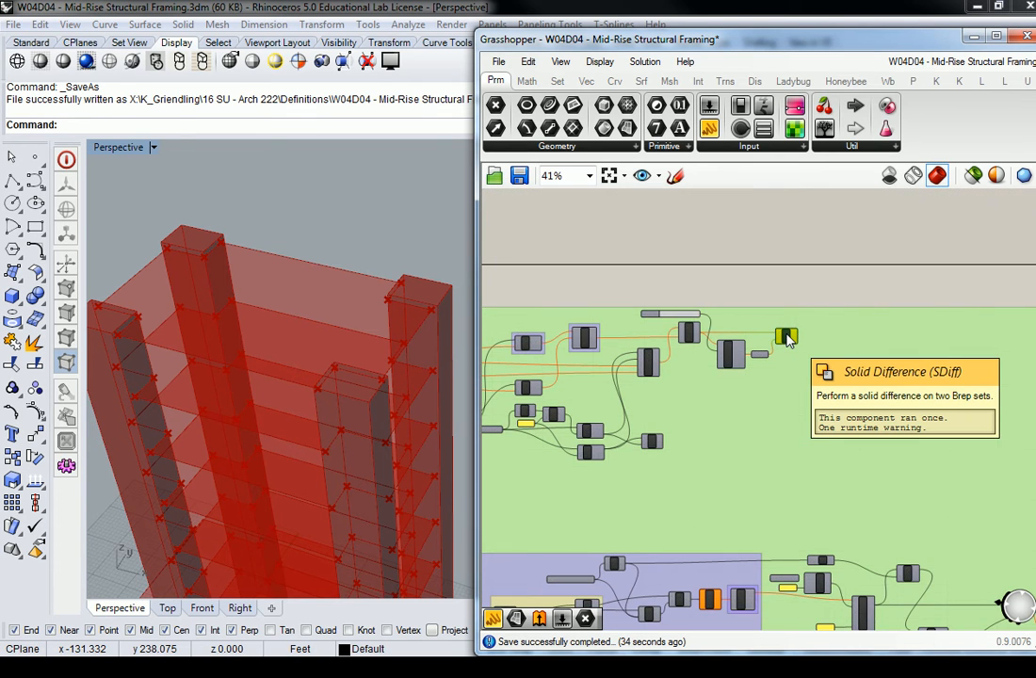
{"action": "scroll", "coordinate": [788, 341], "scroll_direction": "down", "scroll_amount": 2}
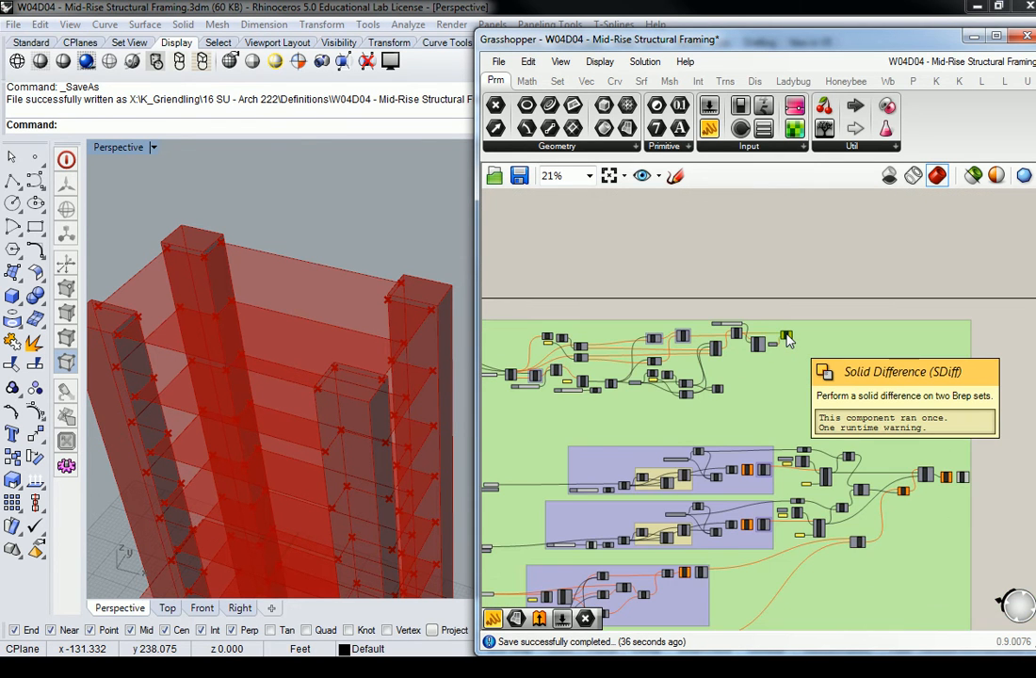
{"action": "scroll", "coordinate": [779, 340], "scroll_direction": "down", "scroll_amount": 1}
{"action": "right_click_drag", "start_coordinate": [728, 394], "coordinate": [795, 323]}
{"action": "scroll", "coordinate": [765, 352], "scroll_direction": "up", "scroll_amount": 3}
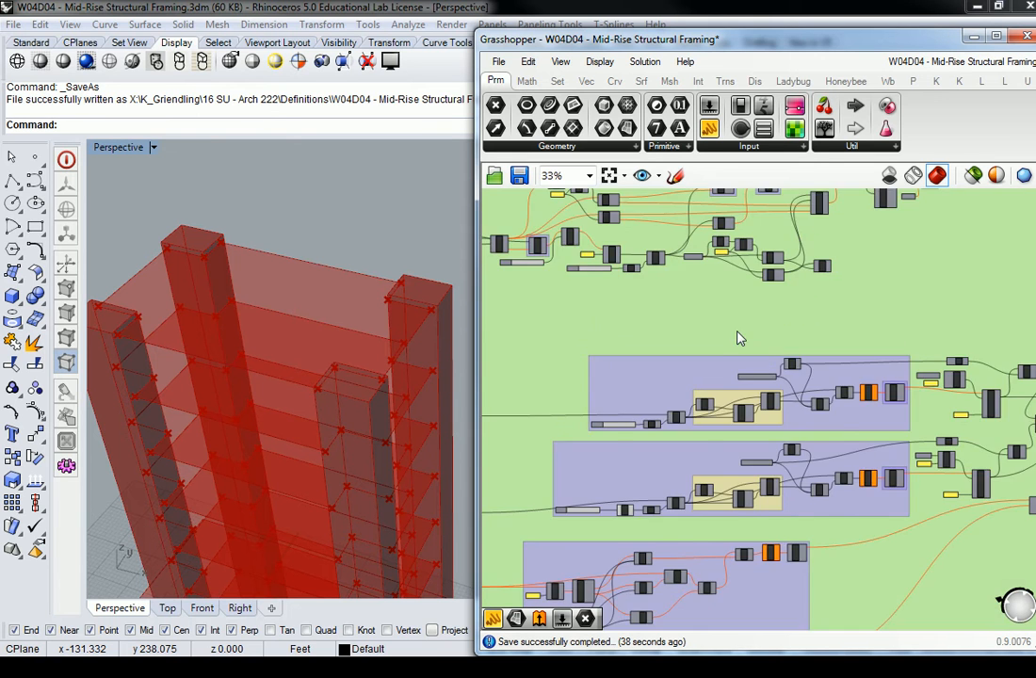
{"action": "scroll", "coordinate": [740, 338], "scroll_direction": "down", "scroll_amount": 2}
{"action": "scroll", "coordinate": [858, 236], "scroll_direction": "up", "scroll_amount": 3}
{"action": "scroll", "coordinate": [868, 250], "scroll_direction": "up", "scroll_amount": 2}
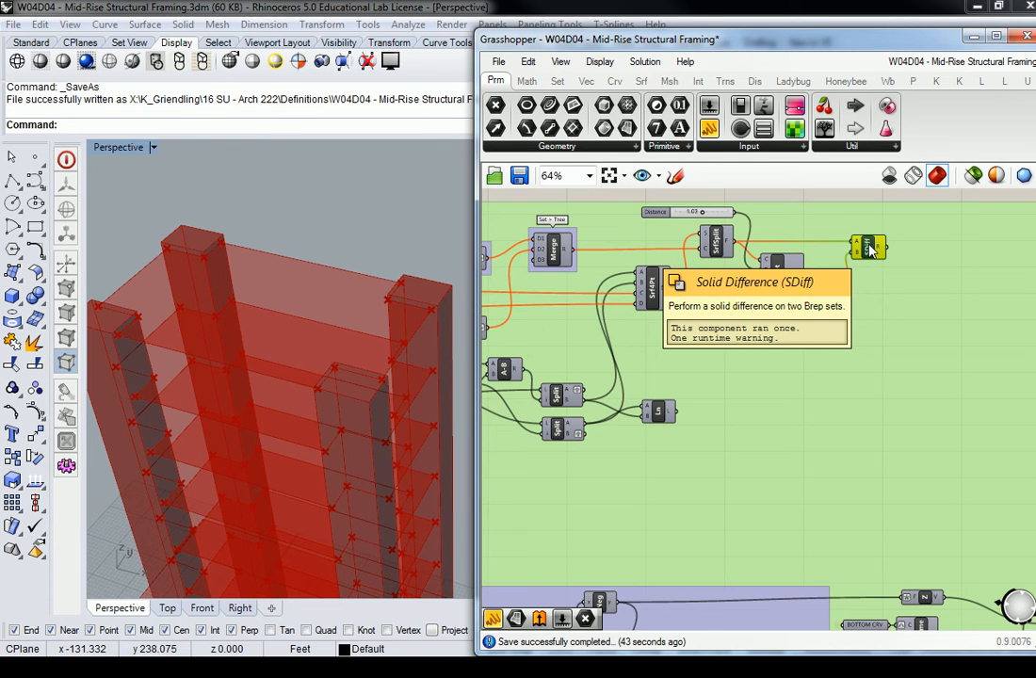
Examine the four purple sub-groups in the lower part of the truss group and the inputs feeding them
{"action": "scroll", "coordinate": [869, 245], "scroll_direction": "down", "scroll_amount": 6}
{"action": "scroll", "coordinate": [681, 265], "scroll_direction": "up", "scroll_amount": 2}
{"action": "right_click_drag", "start_coordinate": [603, 328], "coordinate": [692, 297]}
{"action": "scroll", "coordinate": [657, 320], "scroll_direction": "up", "scroll_amount": 3}
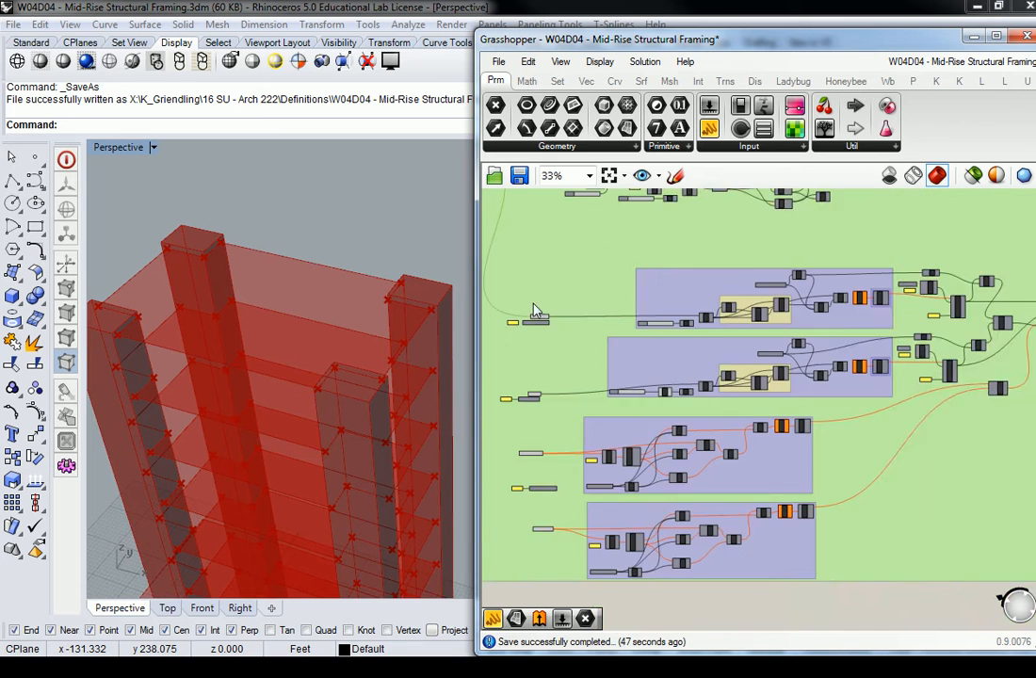
{"action": "scroll", "coordinate": [551, 375], "scroll_direction": "down", "scroll_amount": 1}
{"action": "right_click_drag", "start_coordinate": [561, 486], "coordinate": [646, 423]}
{"action": "scroll", "coordinate": [649, 421], "scroll_direction": "up", "scroll_amount": 2}
{"action": "left_click", "coordinate": [619, 426]}
{"action": "scroll", "coordinate": [620, 426], "scroll_direction": "down", "scroll_amount": 4}
{"action": "right_click_drag", "start_coordinate": [718, 359], "coordinate": [582, 482]}
{"action": "left_click", "coordinate": [839, 300]}
{"action": "scroll", "coordinate": [840, 301], "scroll_direction": "up", "scroll_amount": 4}
{"action": "scroll", "coordinate": [539, 274], "scroll_direction": "down", "scroll_amount": 3}
{"action": "scroll", "coordinate": [541, 285], "scroll_direction": "down", "scroll_amount": 3}
{"action": "scroll", "coordinate": [504, 259], "scroll_direction": "up", "scroll_amount": 3}
{"action": "scroll", "coordinate": [521, 259], "scroll_direction": "down", "scroll_amount": 4}
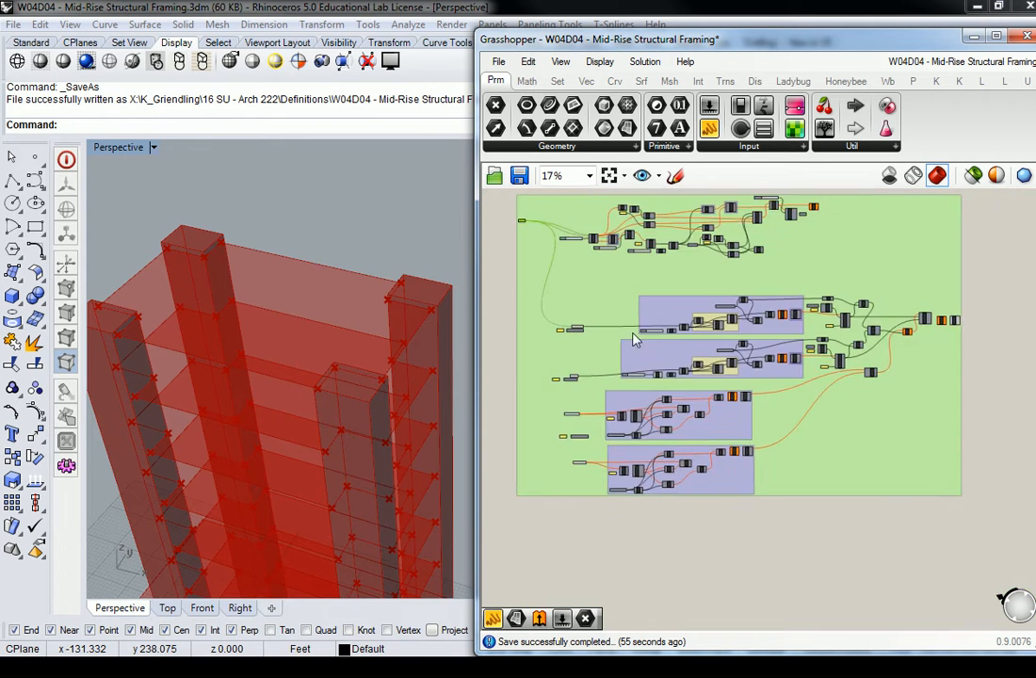
{"action": "scroll", "coordinate": [621, 396], "scroll_direction": "up", "scroll_amount": 4}
{"action": "scroll", "coordinate": [636, 357], "scroll_direction": "down", "scroll_amount": 5}
Go back to the slab-edge List Item and check which edges it picks on the tower
{"action": "left_click", "coordinate": [758, 349]}
{"action": "scroll", "coordinate": [650, 381], "scroll_direction": "up", "scroll_amount": 8}
{"action": "left_click", "coordinate": [604, 418]}
{"action": "scroll", "coordinate": [646, 391], "scroll_direction": "down", "scroll_amount": 2}
{"action": "right_click_drag", "start_coordinate": [661, 336], "coordinate": [649, 446]}
{"action": "scroll", "coordinate": [650, 447], "scroll_direction": "down", "scroll_amount": 2}
{"action": "scroll", "coordinate": [641, 476], "scroll_direction": "up", "scroll_amount": 3}
{"action": "left_click", "coordinate": [636, 437]}
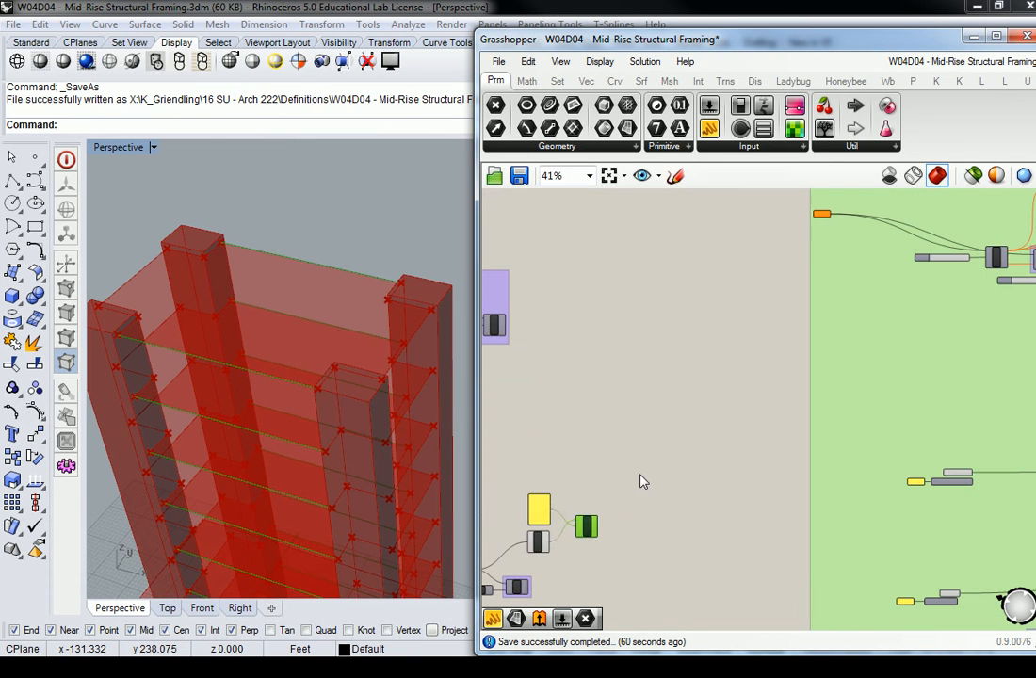
Save the Grasshopper definition and connect the slab-edge List Item output to the truss group's Crv parameter
{"action": "left_click", "coordinate": [499, 63]}
{"action": "left_click", "coordinate": [554, 148]}
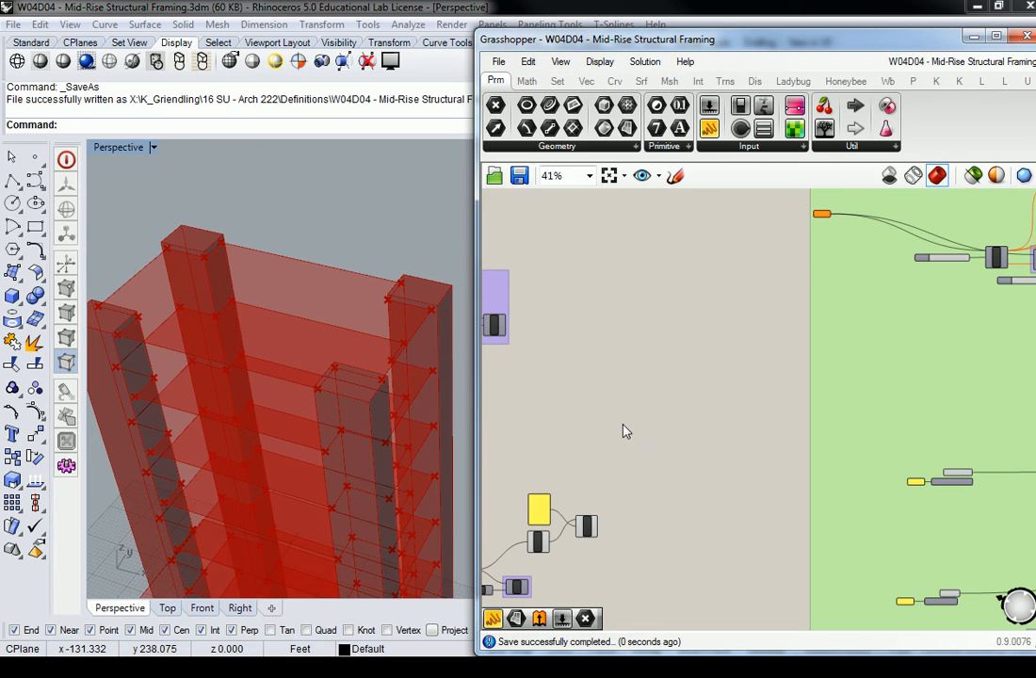
{"action": "left_click_drag", "start_coordinate": [597, 526], "coordinate": [819, 215]}
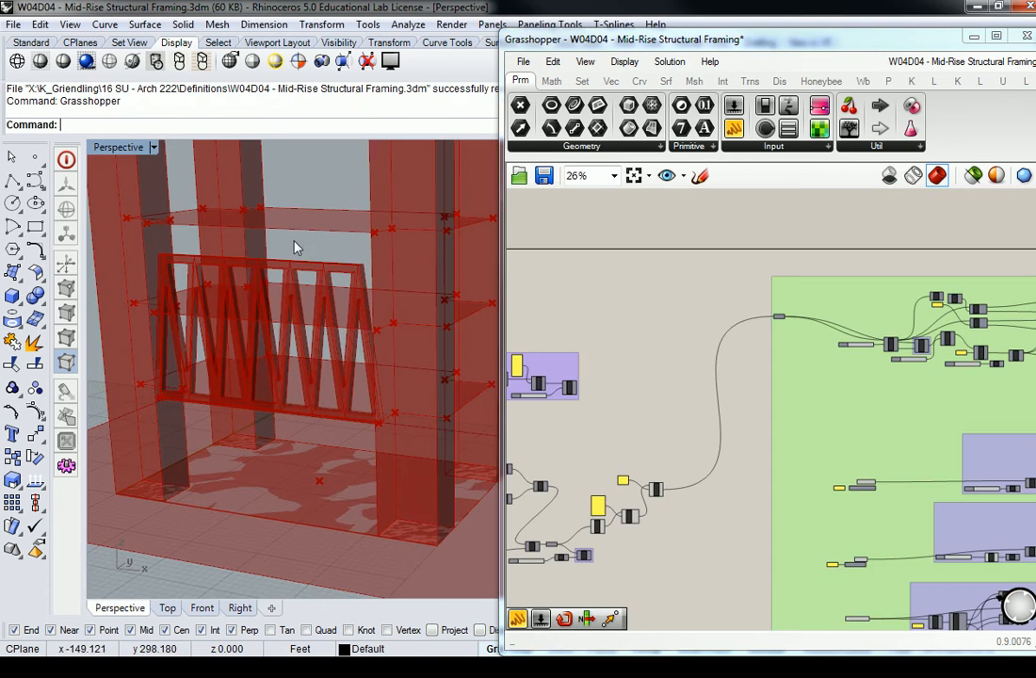
Inspect the truss between the columns and the outputs of the two List Item components that supply its curve
{"action": "mouse_move", "coordinate": [296, 245]}
{"action": "right_mouse_down"}
{"action": "mouse_move", "coordinate": [329, 271]}
{"action": "mouse_move", "coordinate": [298, 227]}
{"action": "right_mouse_up"}
{"action": "right_click_drag", "start_coordinate": [665, 398], "coordinate": [717, 353]}
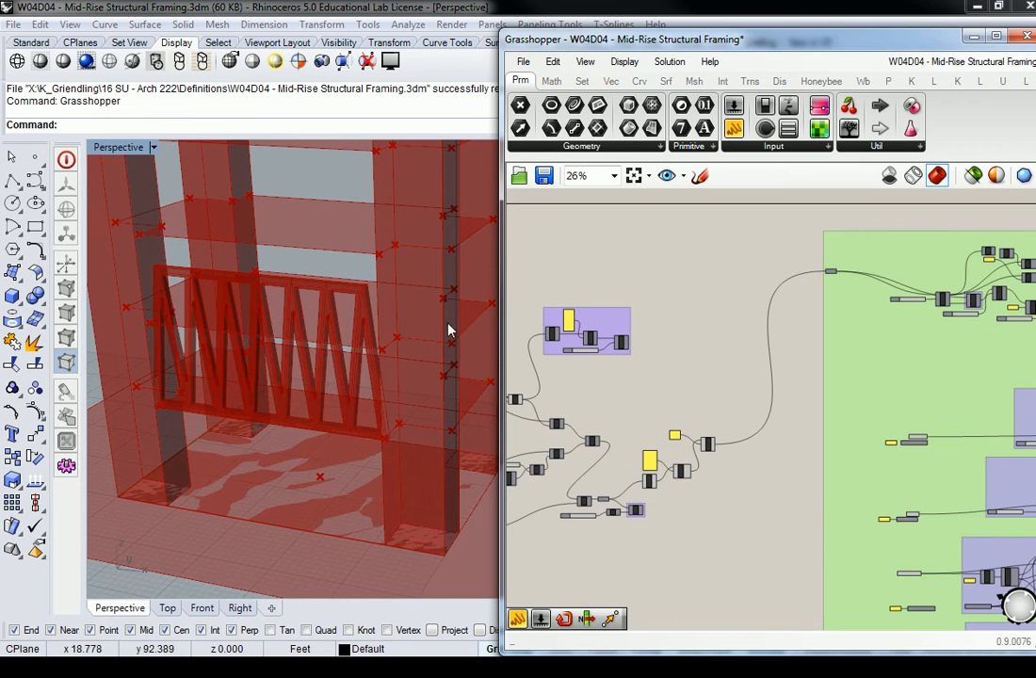
{"action": "right_click_drag", "start_coordinate": [463, 328], "coordinate": [417, 277]}
{"action": "scroll", "coordinate": [720, 470], "scroll_direction": "up", "scroll_amount": 6}
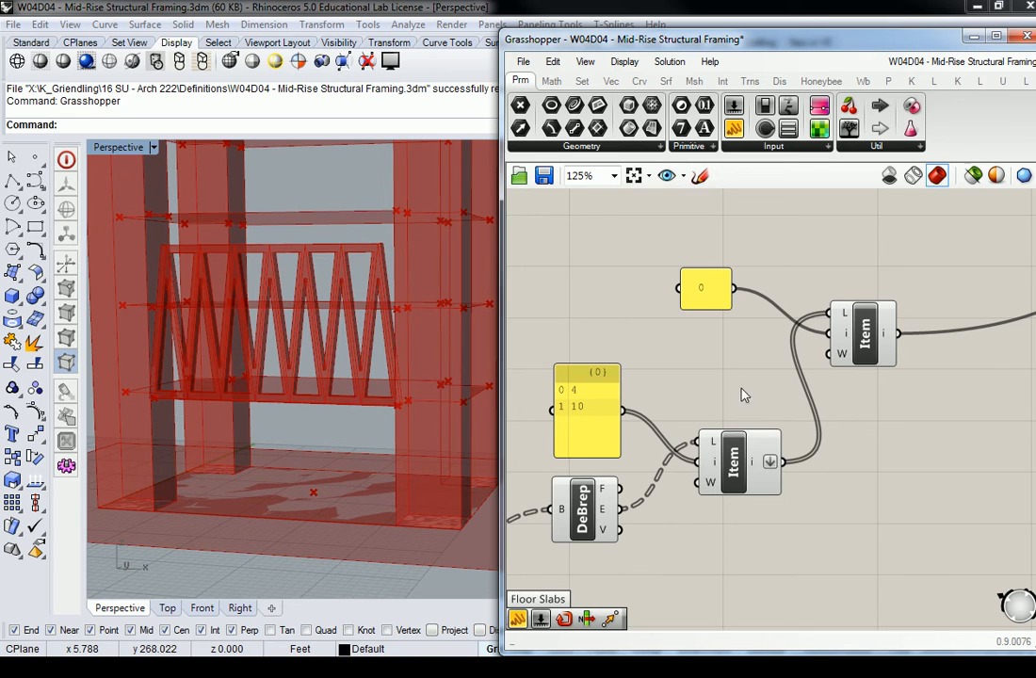
{"action": "mouse_move", "coordinate": [751, 448]}
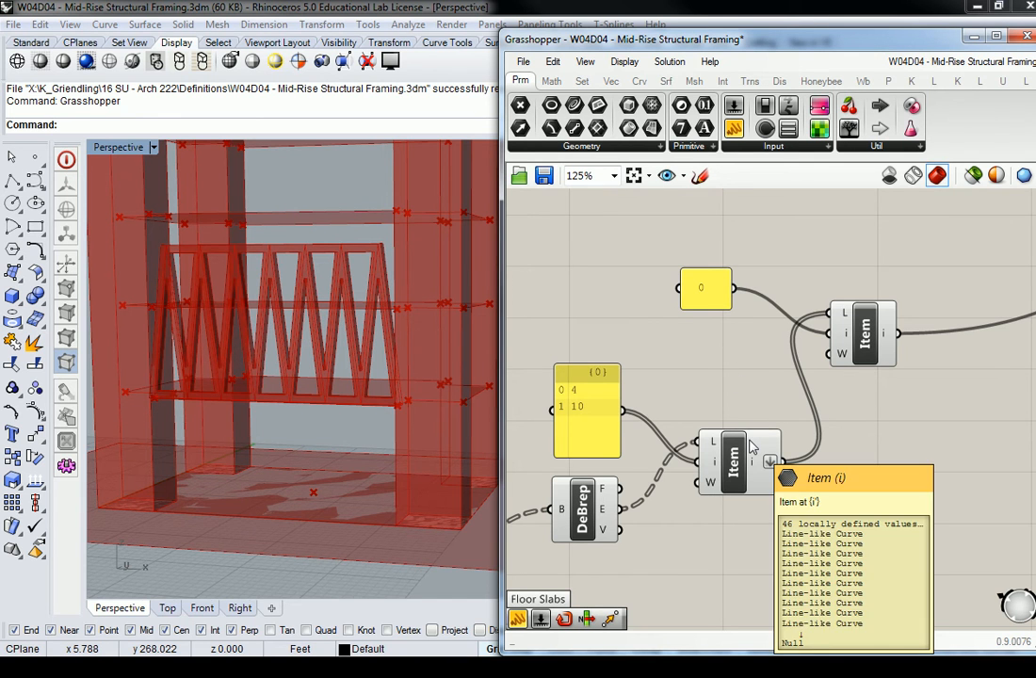
{"action": "left_click", "coordinate": [861, 331]}
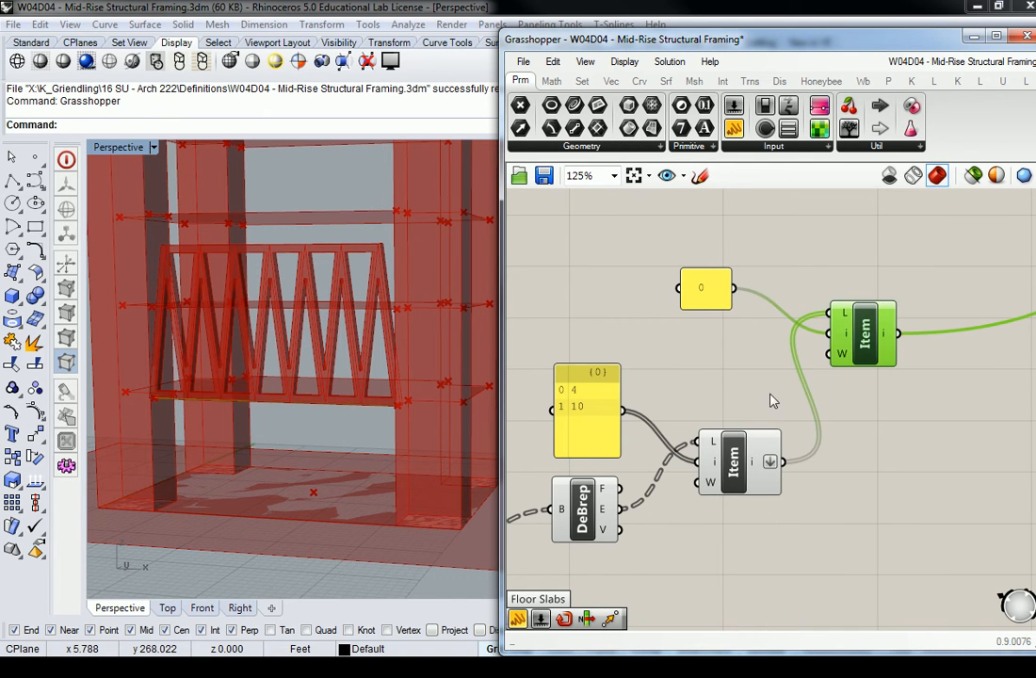
{"action": "mouse_move", "coordinate": [761, 476]}
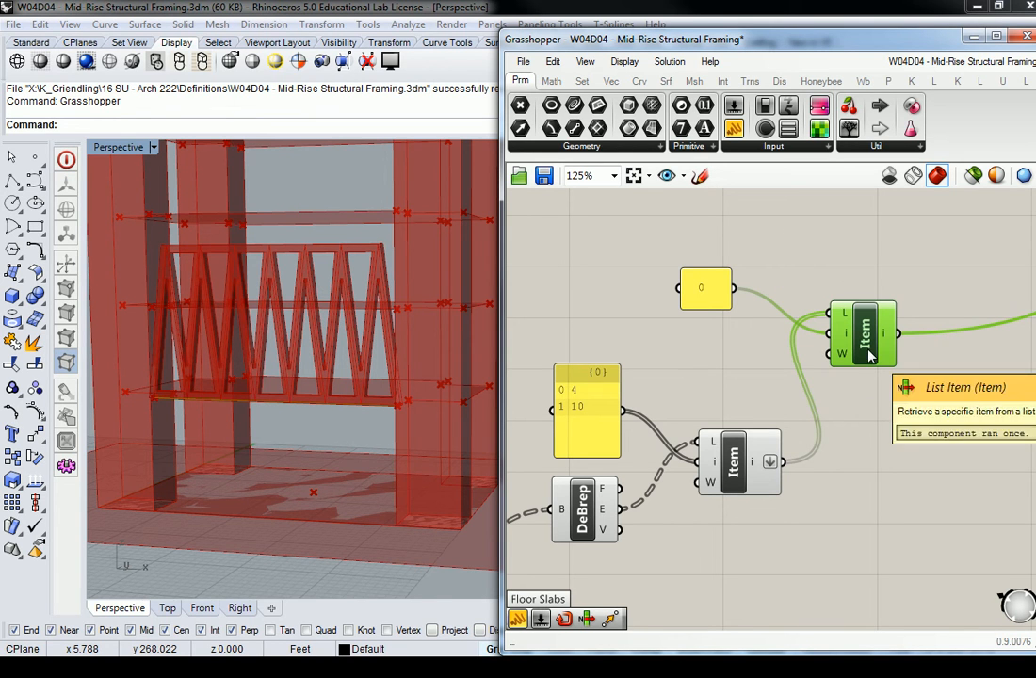
{"action": "mouse_move", "coordinate": [890, 344]}
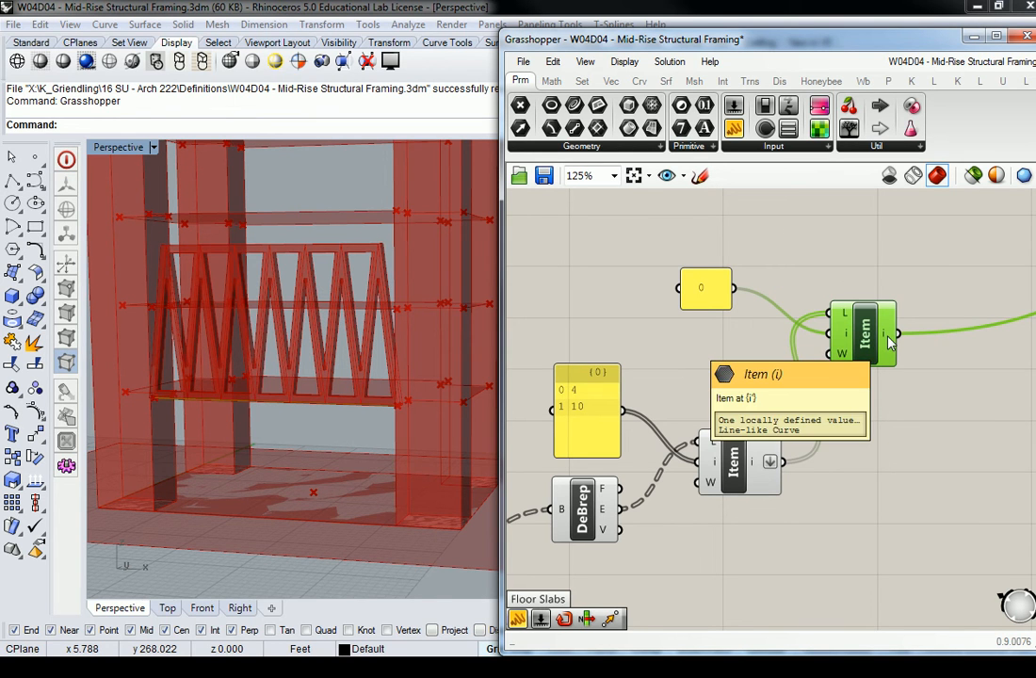
{"action": "left_click", "coordinate": [904, 239]}
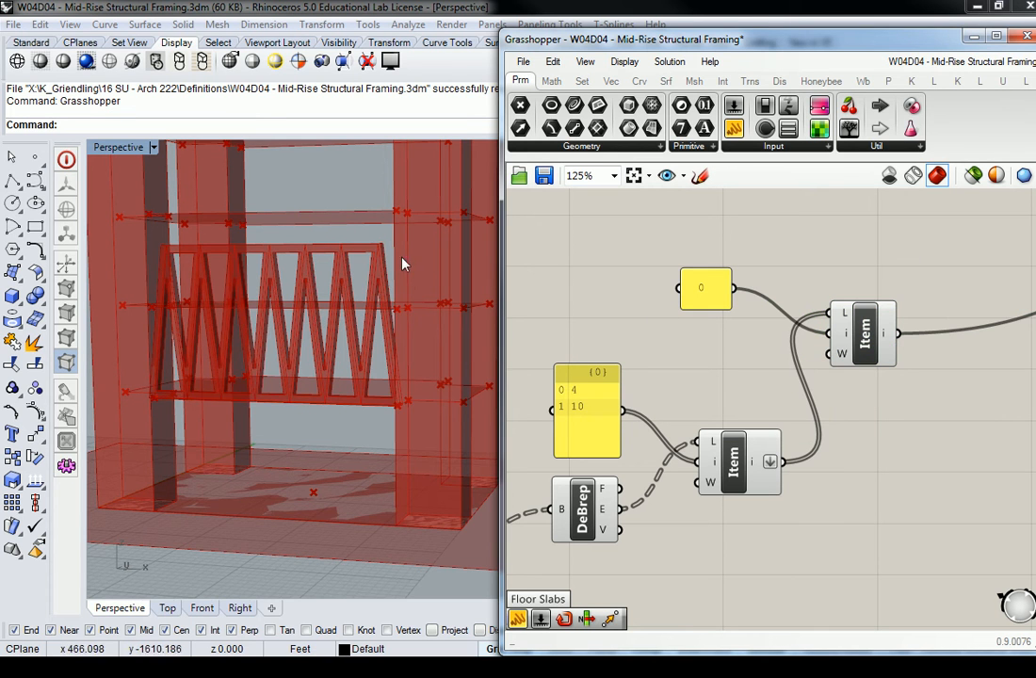
{"action": "right_click_drag", "start_coordinate": [337, 270], "coordinate": [383, 294]}
{"action": "right_click_drag", "start_coordinate": [297, 330], "coordinate": [346, 324]}
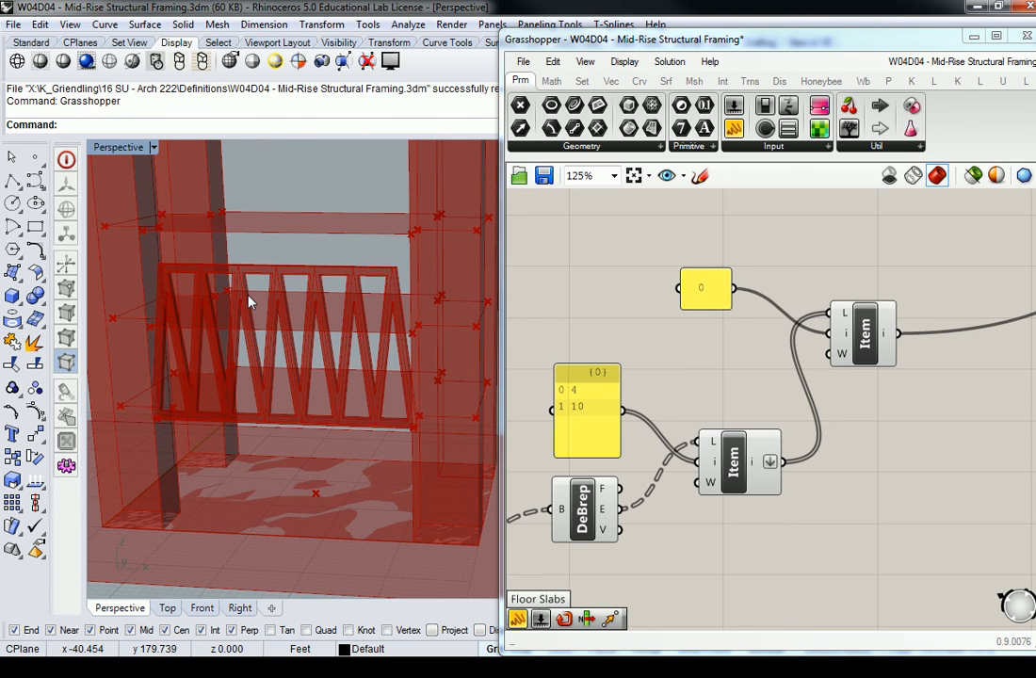
Set the Count slider of the truss definition's first Divide component to 6
{"action": "scroll", "coordinate": [753, 282], "scroll_direction": "down", "scroll_amount": 5}
{"action": "scroll", "coordinate": [697, 377], "scroll_direction": "up", "scroll_amount": 4}
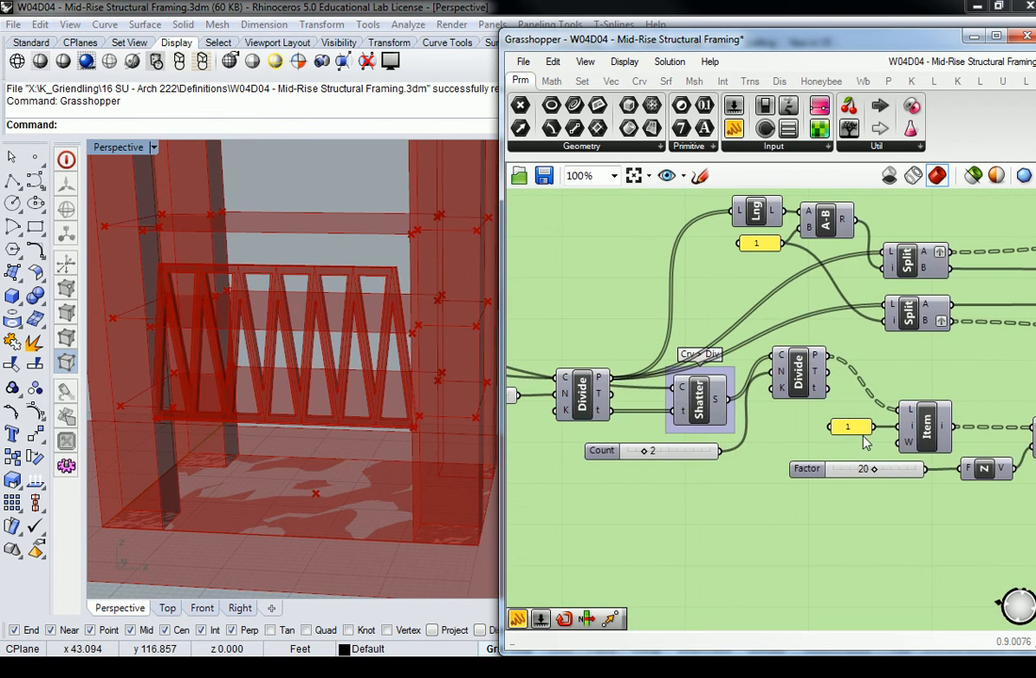
{"action": "right_click_drag", "start_coordinate": [584, 415], "coordinate": [814, 412]}
{"action": "left_click", "coordinate": [816, 403]}
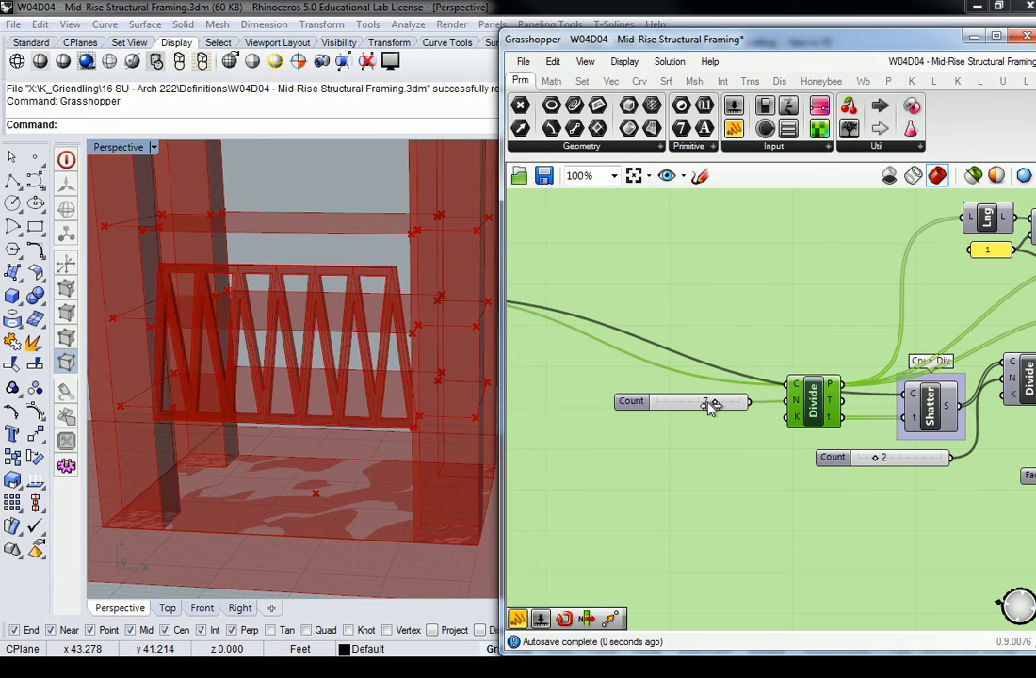
{"action": "left_click_drag", "start_coordinate": [702, 405], "coordinate": [696, 407]}
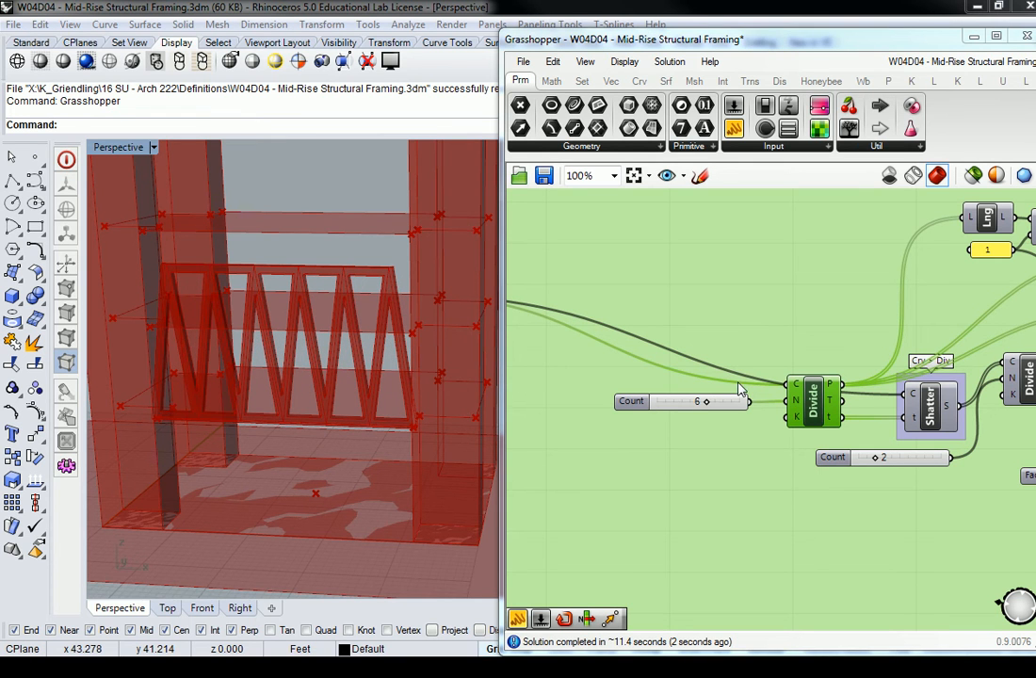
{"action": "left_click_drag", "start_coordinate": [715, 401], "coordinate": [735, 407]}
Examine the Shatter, second Divide and Move components with the Count and Factor sliders that drive them
{"action": "left_click", "coordinate": [931, 397]}
{"action": "right_click_drag", "start_coordinate": [953, 401], "coordinate": [715, 414]}
{"action": "left_click", "coordinate": [784, 397]}
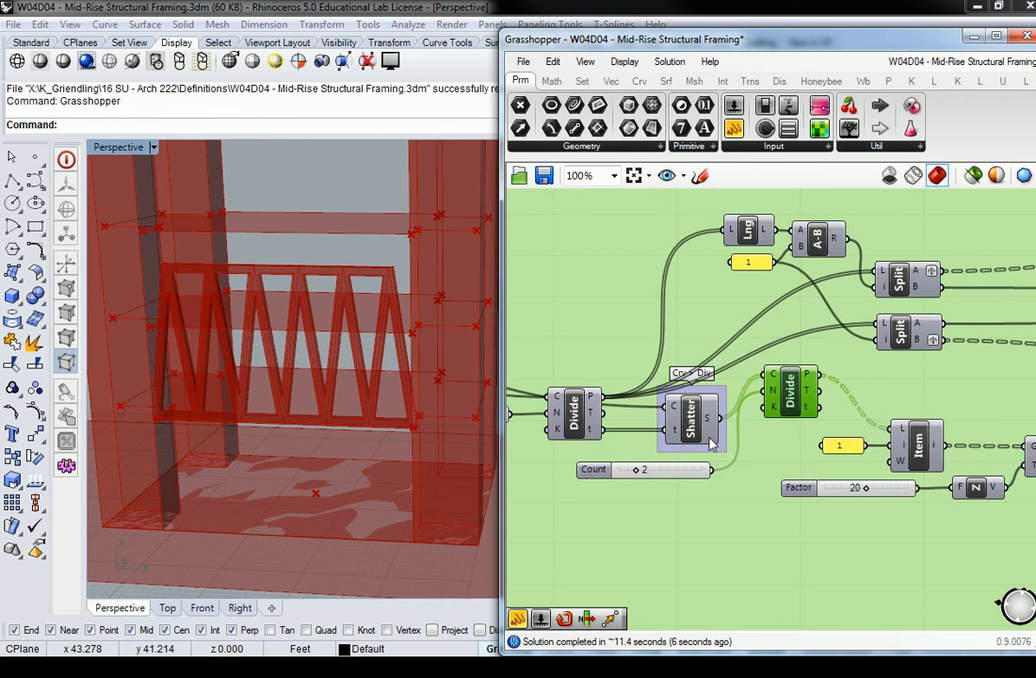
{"action": "right_click_drag", "start_coordinate": [796, 464], "coordinate": [658, 446]}
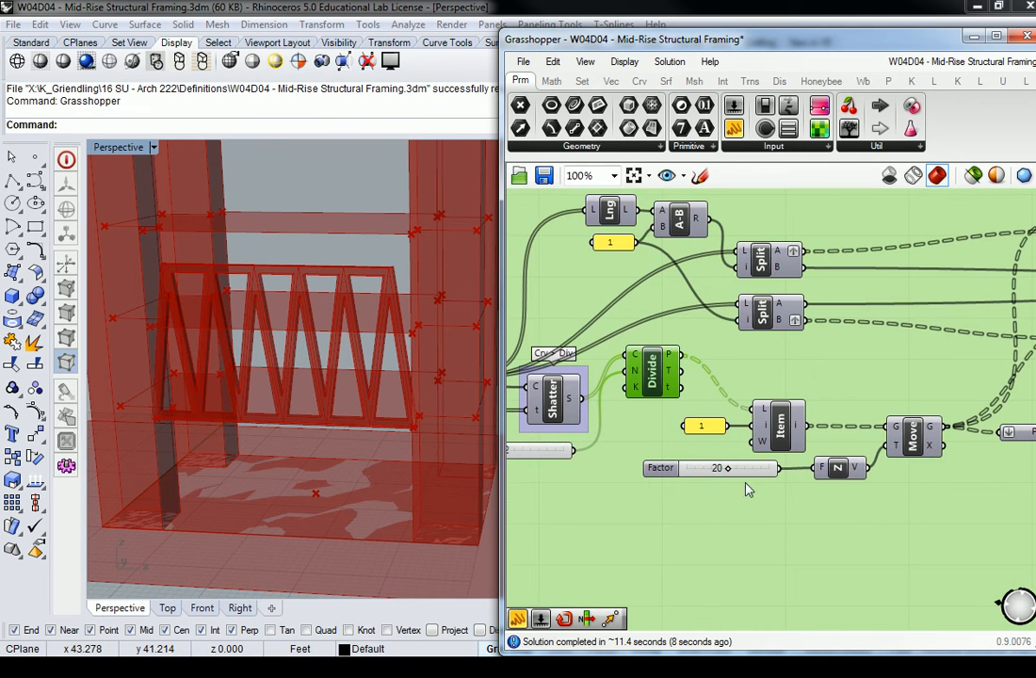
{"action": "right_click_drag", "start_coordinate": [751, 475], "coordinate": [845, 471]}
{"action": "left_click", "coordinate": [844, 471]}
Try moving the first Divide component's Count slider to just below the truss group's Crv parameter
{"action": "right_click_drag", "start_coordinate": [603, 456], "coordinate": [994, 431]}
{"action": "scroll", "coordinate": [780, 377], "scroll_direction": "down", "scroll_amount": 3}
{"action": "left_click_drag", "start_coordinate": [776, 374], "coordinate": [639, 346]}
{"action": "right_click_drag", "start_coordinate": [832, 412], "coordinate": [732, 425]}
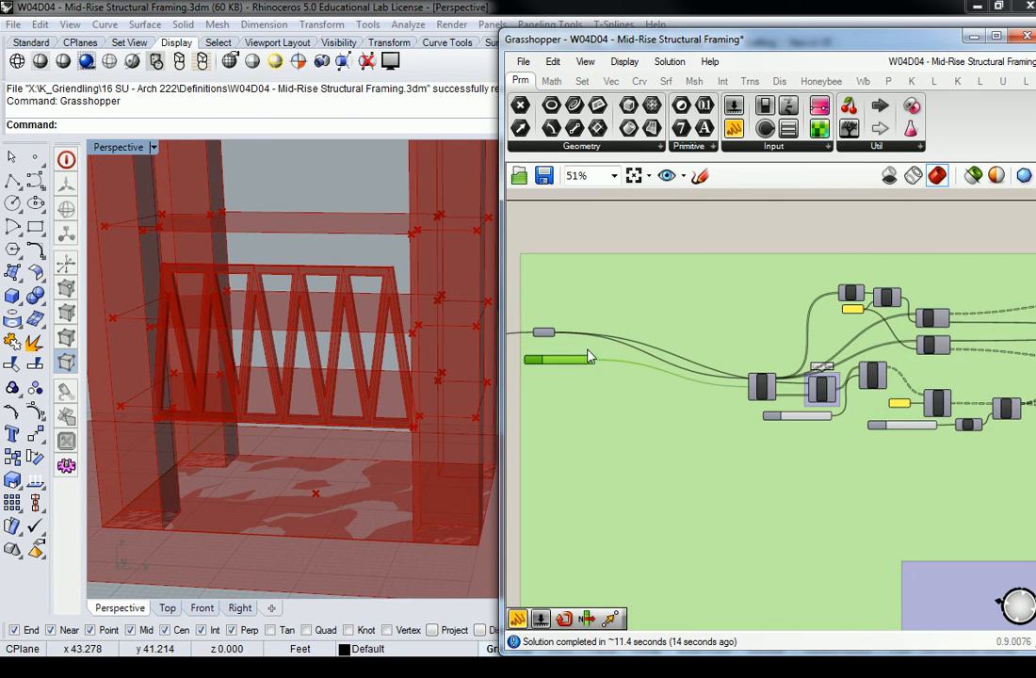
{"action": "right_click_drag", "start_coordinate": [542, 322], "coordinate": [726, 333]}
{"action": "scroll", "coordinate": [727, 339], "scroll_direction": "up", "scroll_amount": 3}
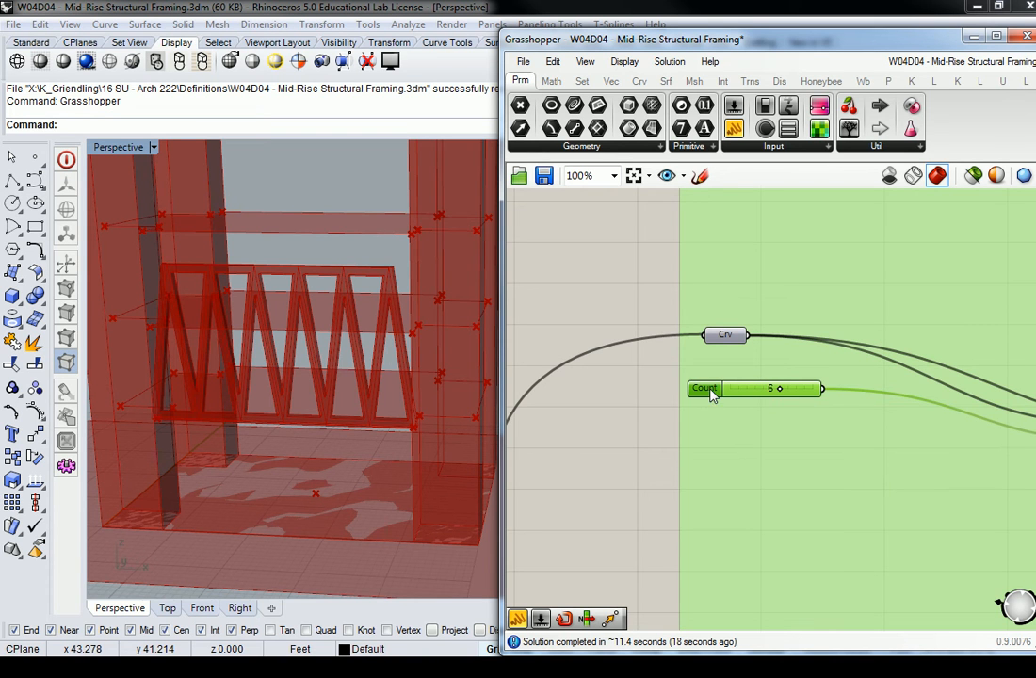
{"action": "scroll", "coordinate": [731, 364], "scroll_direction": "down", "scroll_amount": 5}
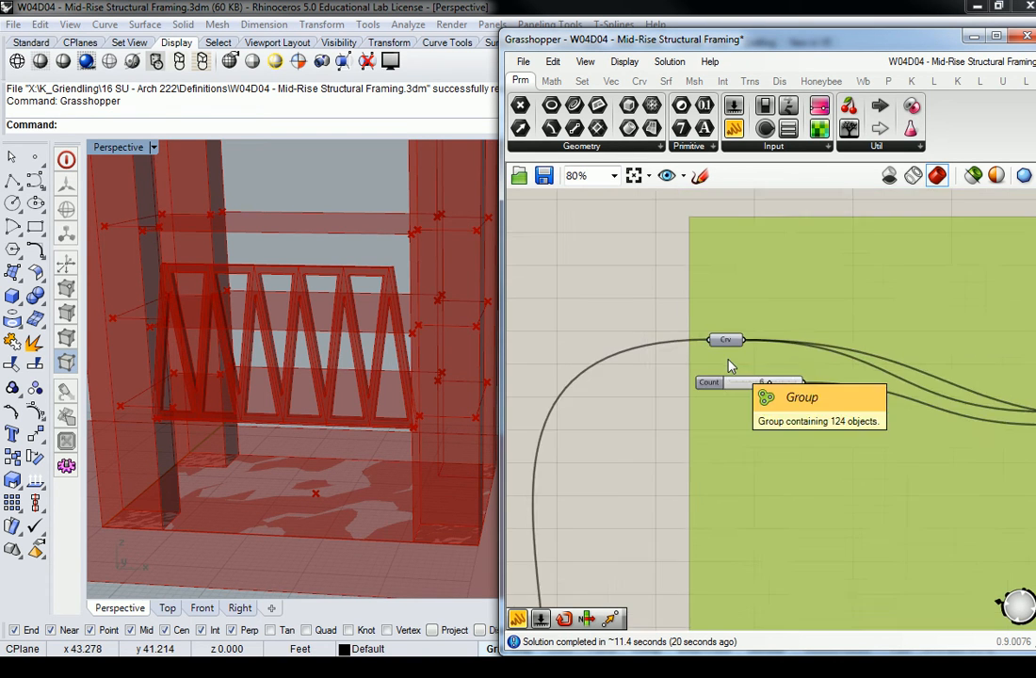
{"action": "scroll", "coordinate": [753, 386], "scroll_direction": "up", "scroll_amount": 4}
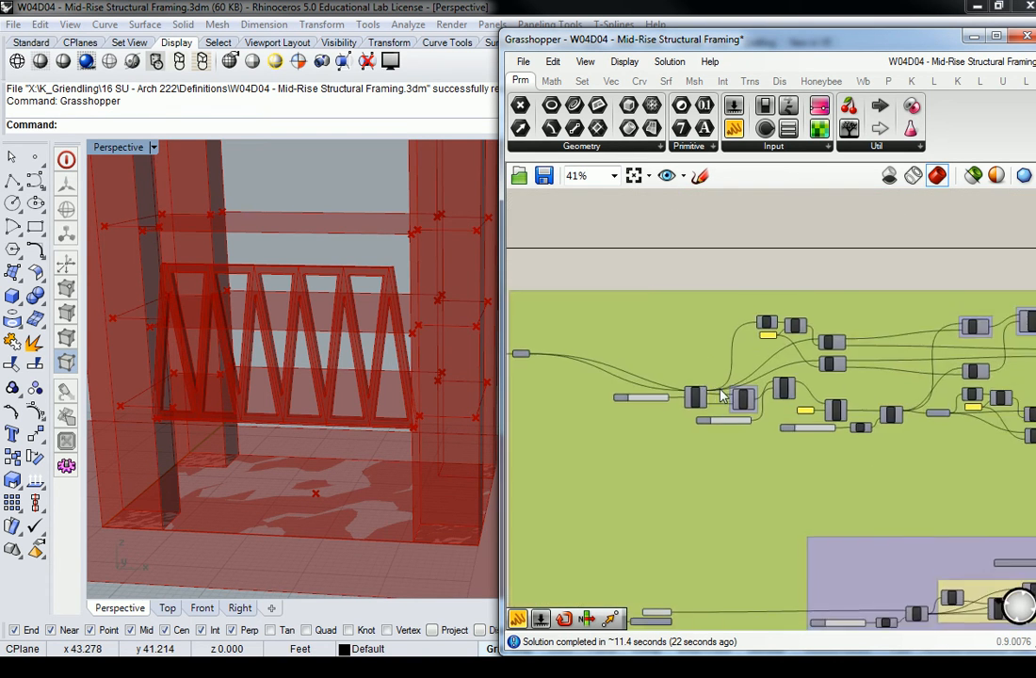
Set the Factor slider driving the Unit Z vector of the truss definition's Move component to 3
{"action": "scroll", "coordinate": [835, 414], "scroll_direction": "down", "scroll_amount": 4}
{"action": "scroll", "coordinate": [809, 414], "scroll_direction": "up", "scroll_amount": 6}
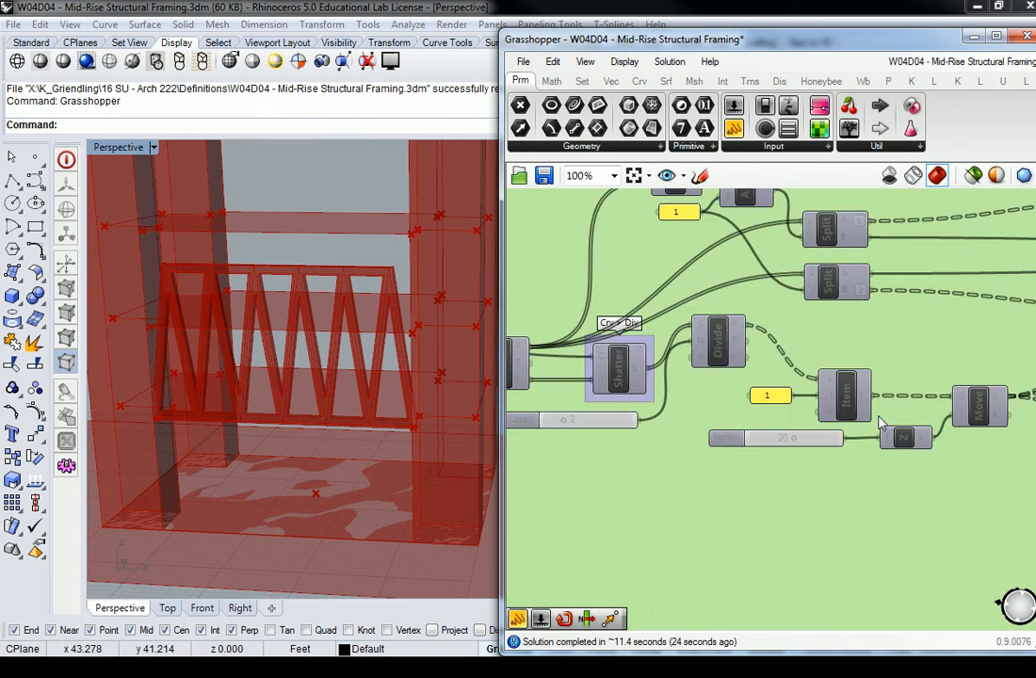
{"action": "left_click", "coordinate": [858, 382]}
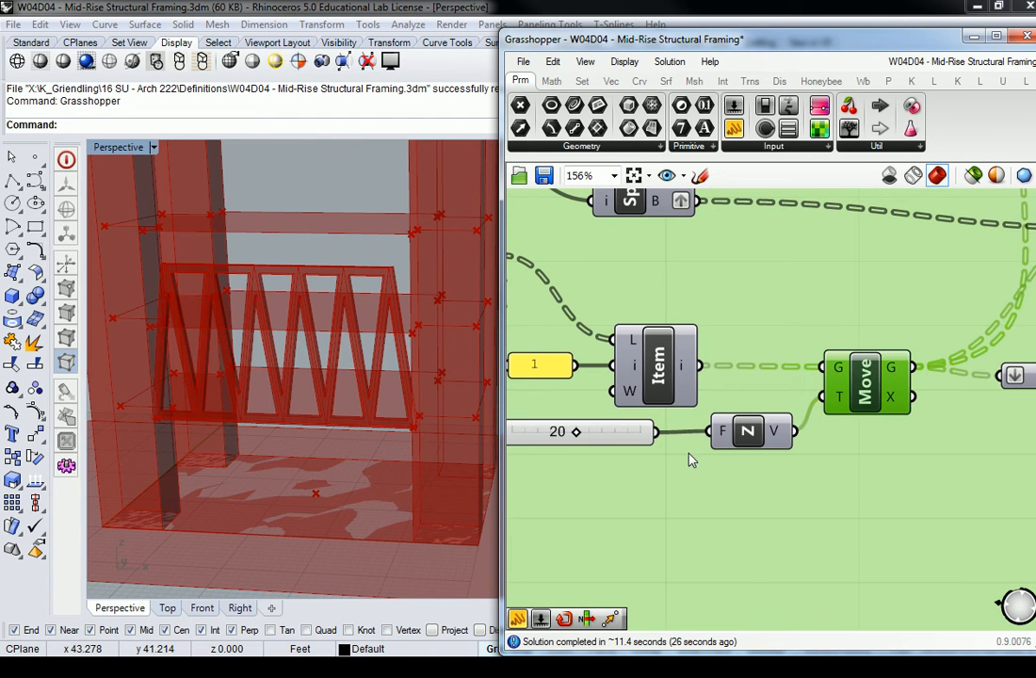
{"action": "right_click_drag", "start_coordinate": [689, 453], "coordinate": [775, 449]}
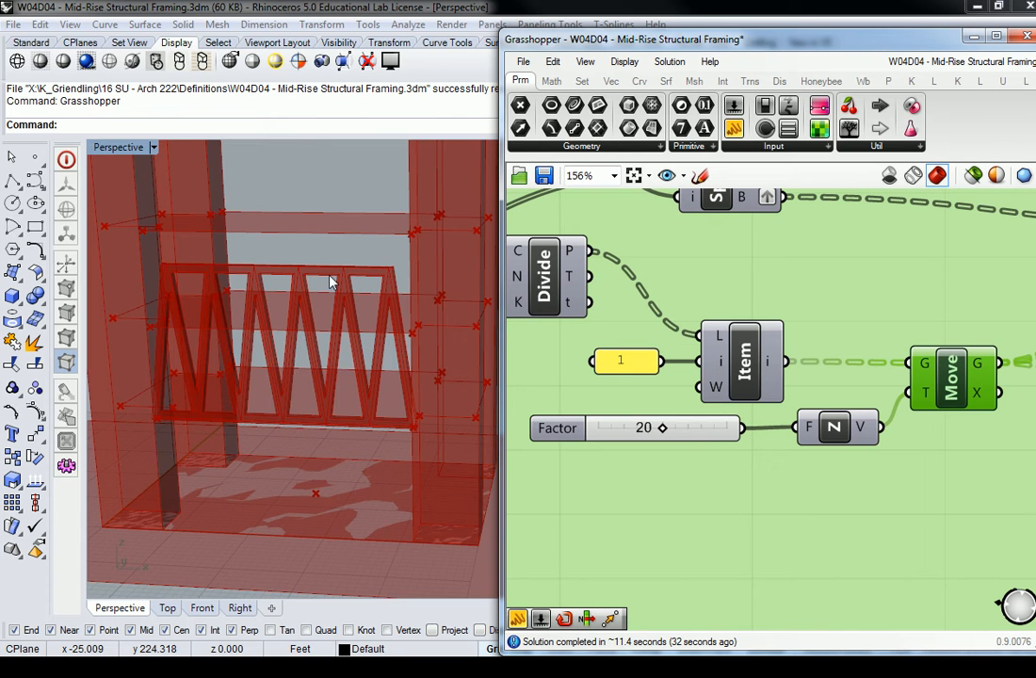
{"action": "left_click", "coordinate": [644, 431]}
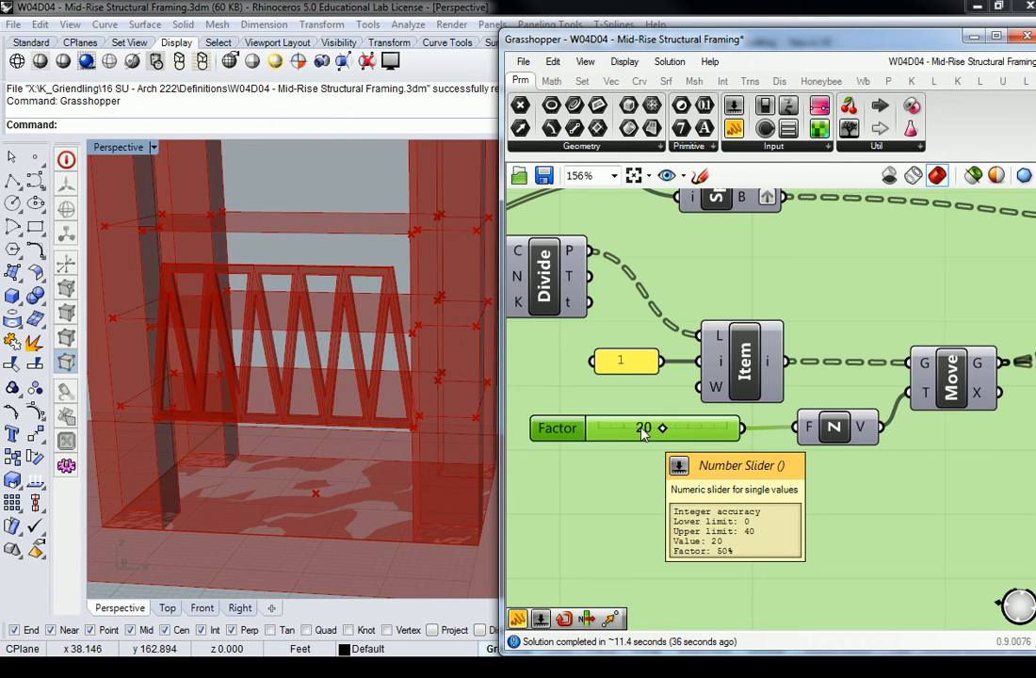
{"action": "double_click", "coordinate": [644, 431]}
{"action": "type", "text": "3"}
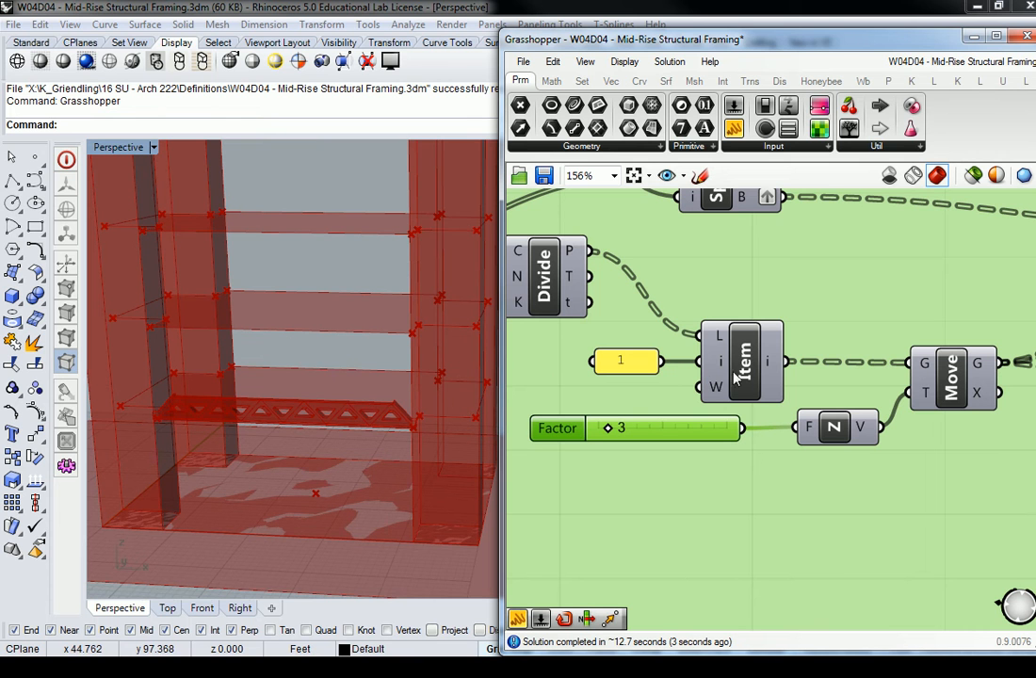
Set the Distance slider feeding the Offset component after the surface split to 0.31
{"action": "scroll", "coordinate": [365, 421], "scroll_direction": "up", "scroll_amount": 5}
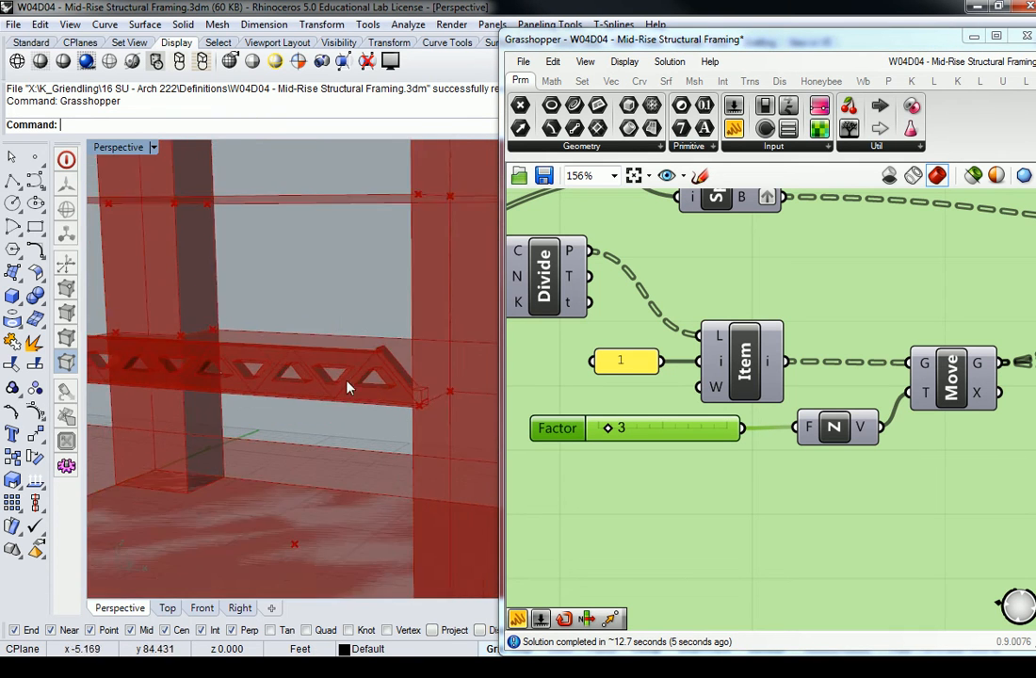
{"action": "right_click_drag", "start_coordinate": [402, 415], "coordinate": [420, 403]}
{"action": "scroll", "coordinate": [428, 400], "scroll_direction": "up", "scroll_amount": 7}
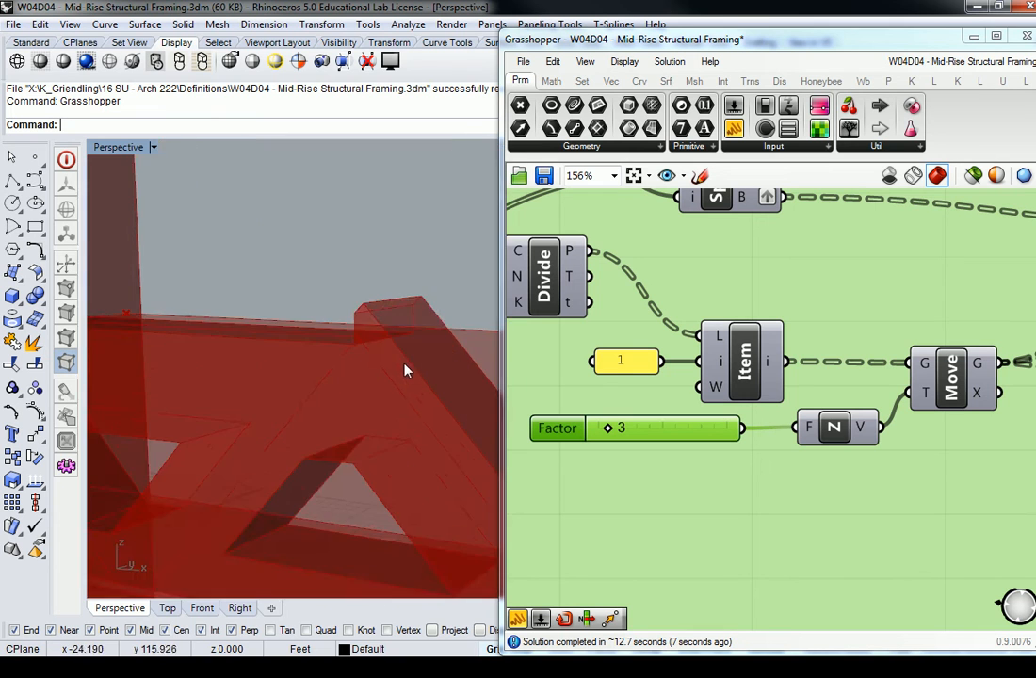
{"action": "scroll", "coordinate": [405, 373], "scroll_direction": "down", "scroll_amount": 4}
{"action": "scroll", "coordinate": [388, 379], "scroll_direction": "up", "scroll_amount": 6}
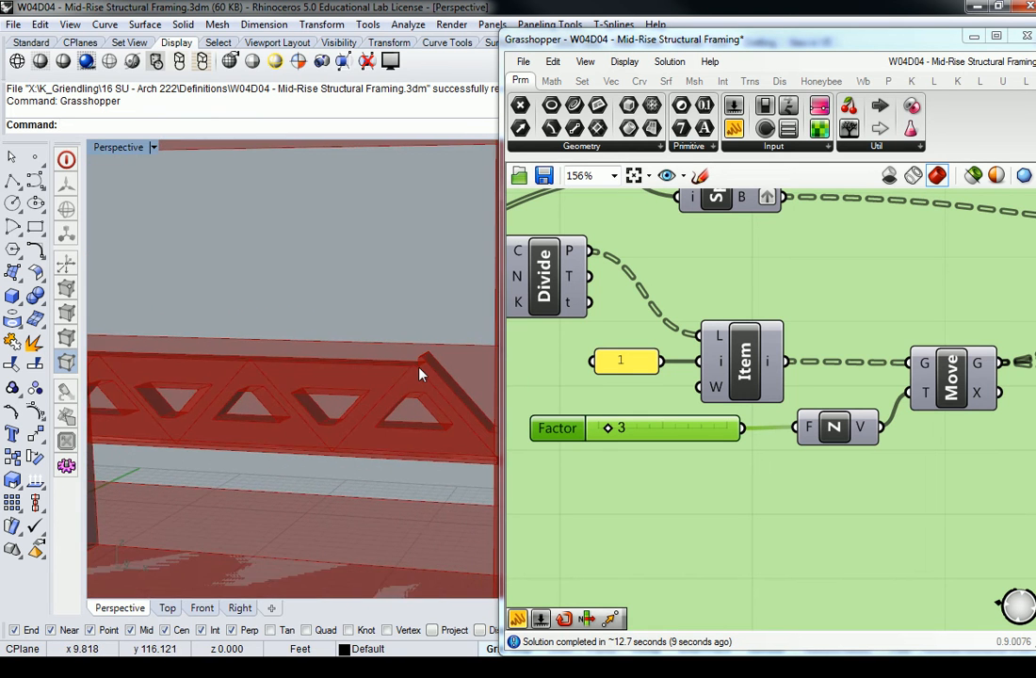
{"action": "scroll", "coordinate": [421, 375], "scroll_direction": "down", "scroll_amount": 8}
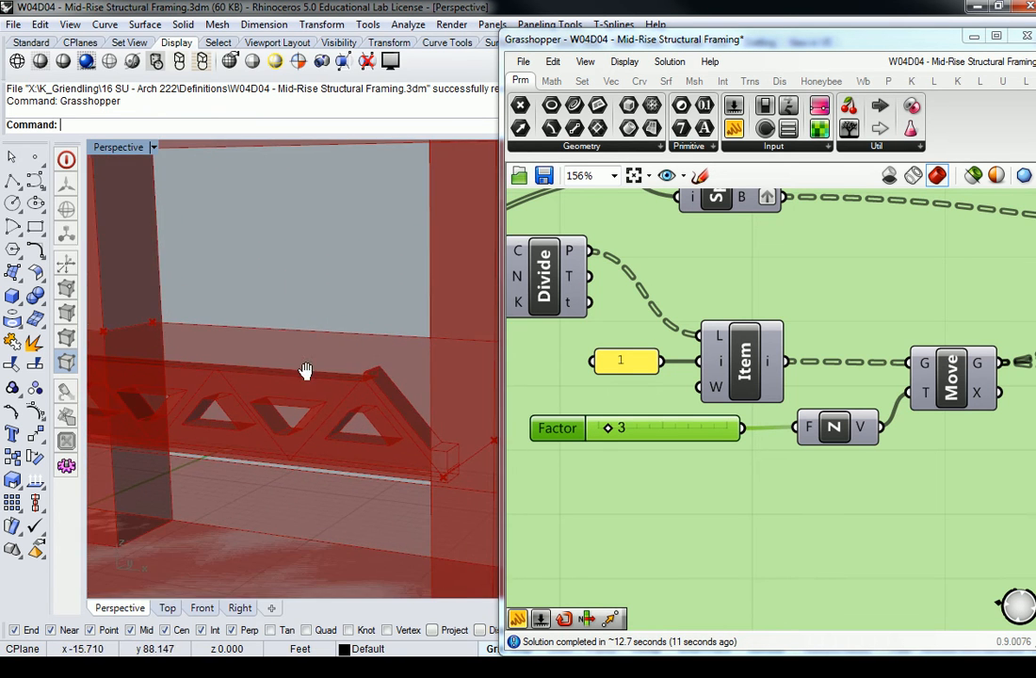
{"action": "scroll", "coordinate": [741, 345], "scroll_direction": "down", "scroll_amount": 6}
{"action": "scroll", "coordinate": [708, 289], "scroll_direction": "up", "scroll_amount": 2}
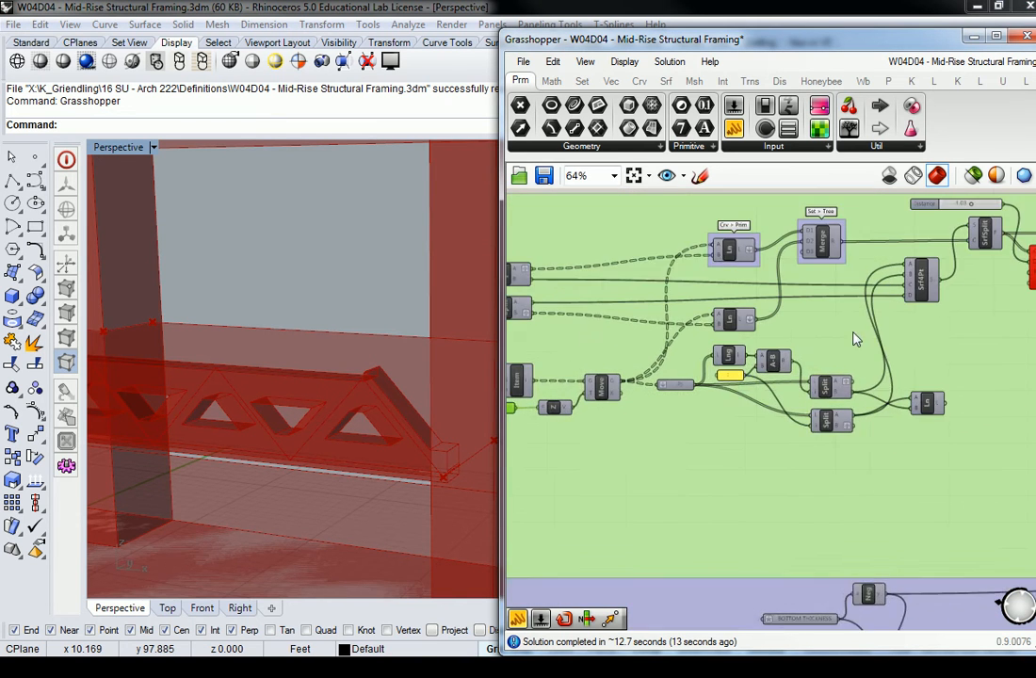
{"action": "scroll", "coordinate": [764, 288], "scroll_direction": "up", "scroll_amount": 3}
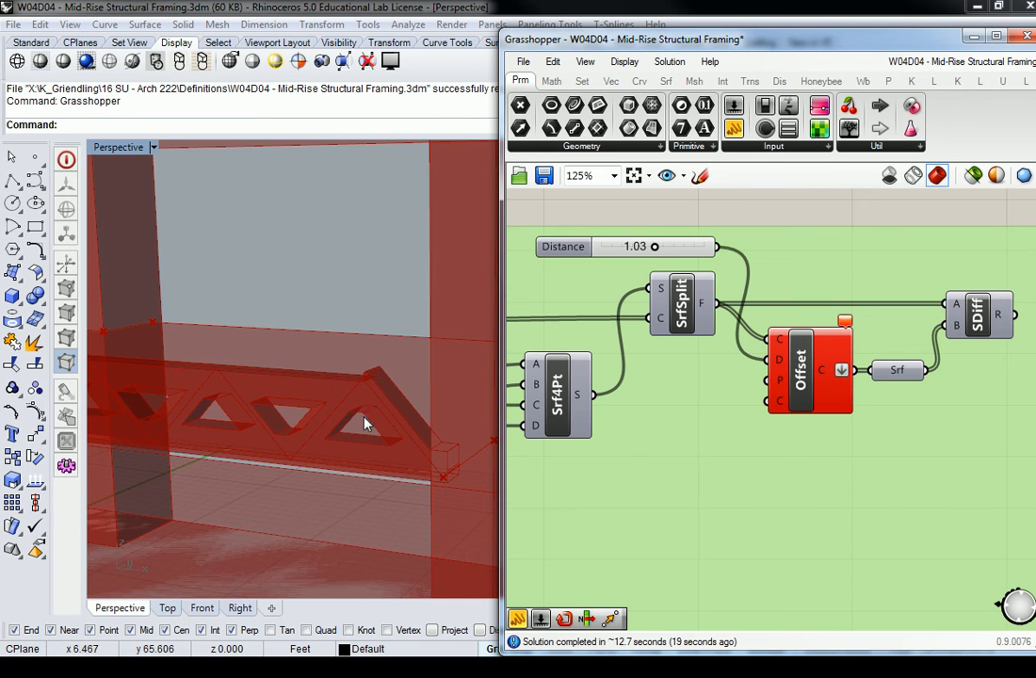
{"action": "scroll", "coordinate": [365, 422], "scroll_direction": "up", "scroll_amount": 4}
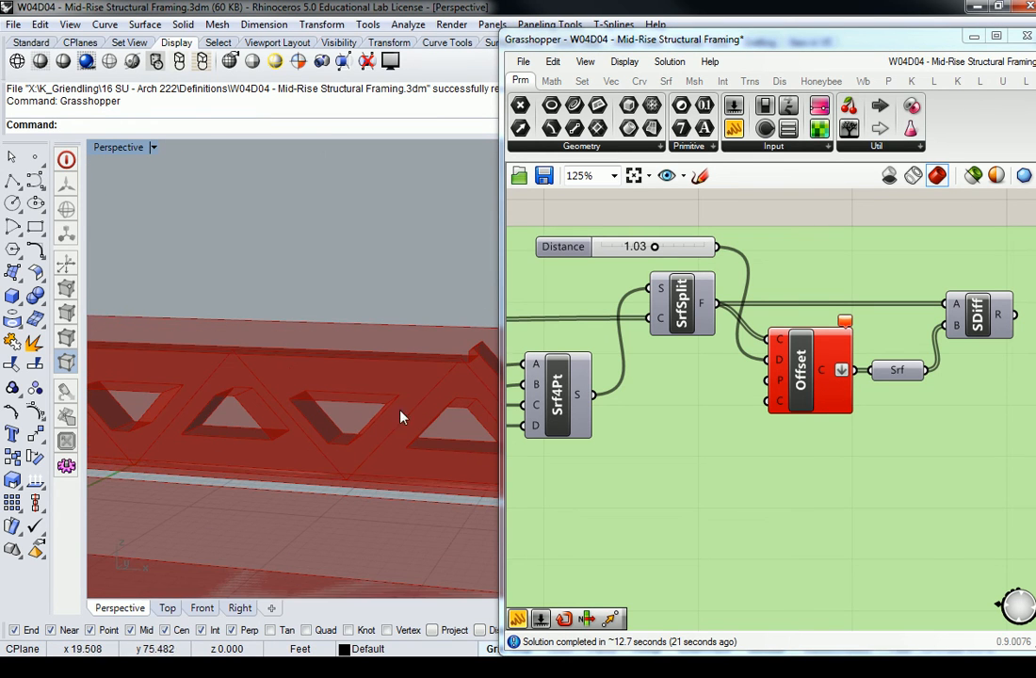
{"action": "left_click", "coordinate": [815, 374]}
{"action": "left_click_drag", "start_coordinate": [655, 246], "coordinate": [617, 256]}
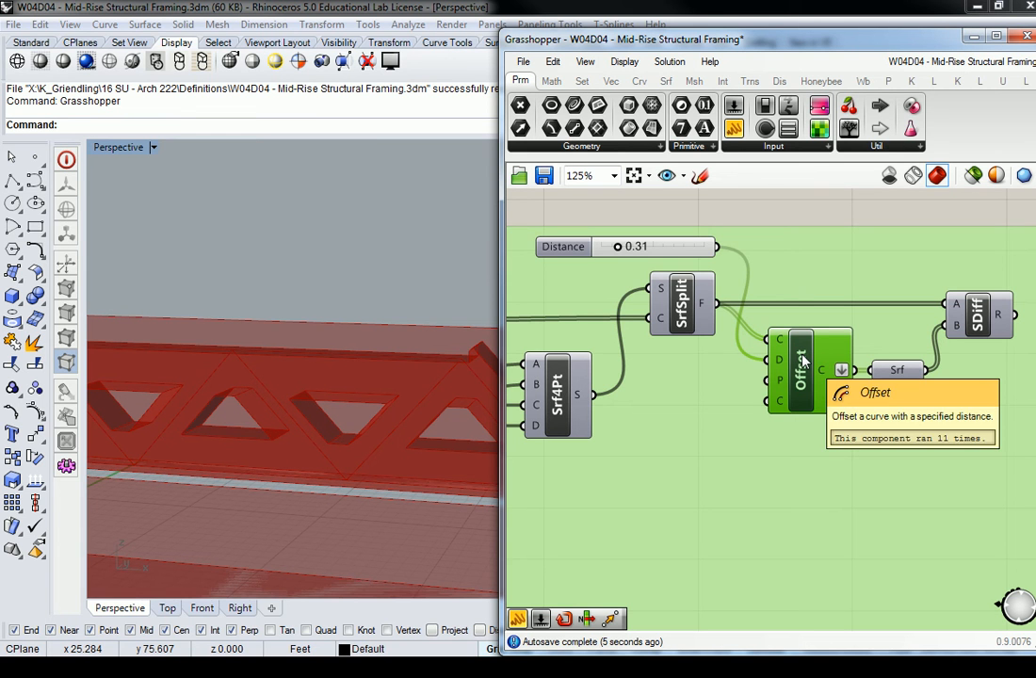
Examine the panels feeding the BOTTOM THICKNESS, TOP THICKNESS and VERTICAL THICKNESS parameters of the truss definition
{"action": "scroll", "coordinate": [746, 241], "scroll_direction": "down", "scroll_amount": 5}
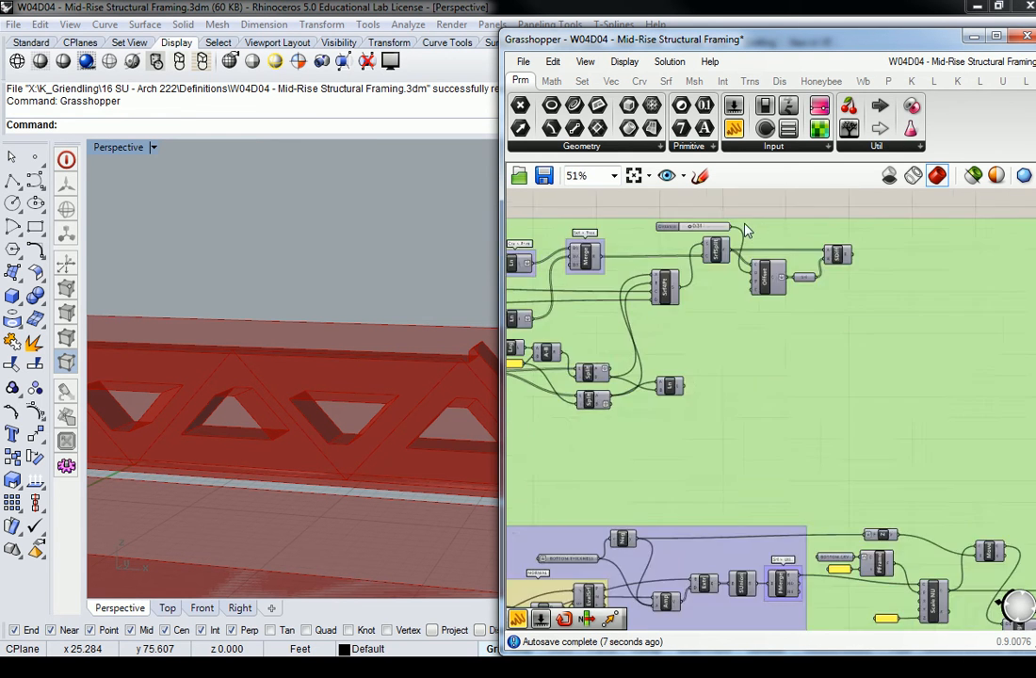
{"action": "scroll", "coordinate": [744, 263], "scroll_direction": "up", "scroll_amount": 6}
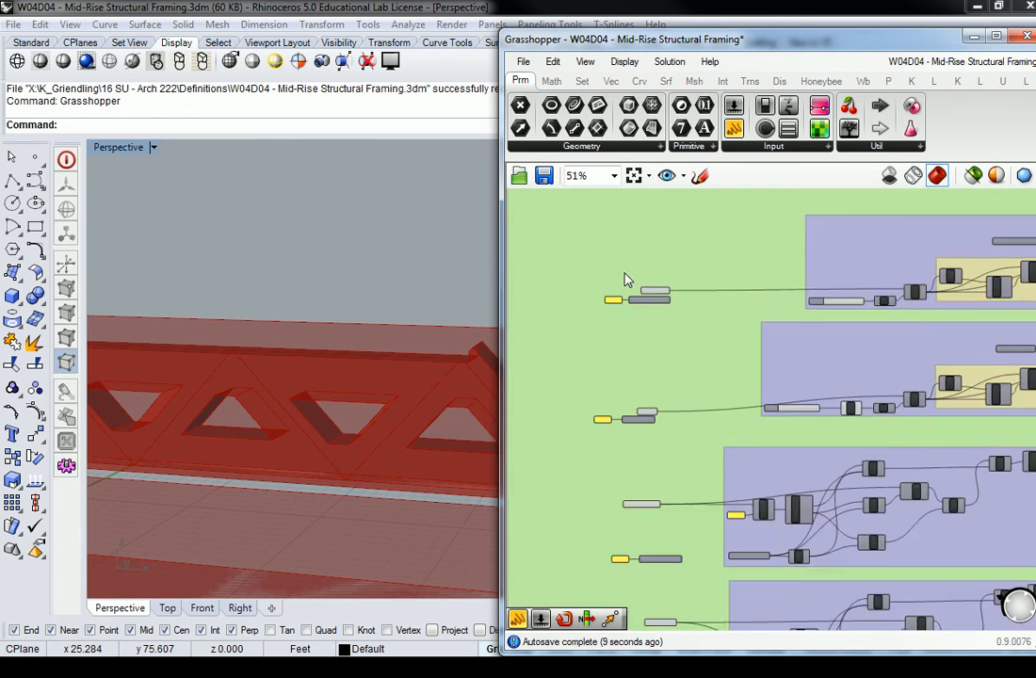
{"action": "scroll", "coordinate": [690, 312], "scroll_direction": "up", "scroll_amount": 1}
{"action": "left_click", "coordinate": [689, 310]}
{"action": "scroll", "coordinate": [689, 312], "scroll_direction": "down", "scroll_amount": 2}
{"action": "mouse_move", "coordinate": [860, 321]}
{"action": "right_mouse_down"}
{"action": "mouse_move", "coordinate": [723, 340]}
{"action": "mouse_move", "coordinate": [849, 338]}
{"action": "right_mouse_up"}
{"action": "left_click", "coordinate": [678, 346]}
{"action": "right_click_drag", "start_coordinate": [586, 346], "coordinate": [667, 339]}
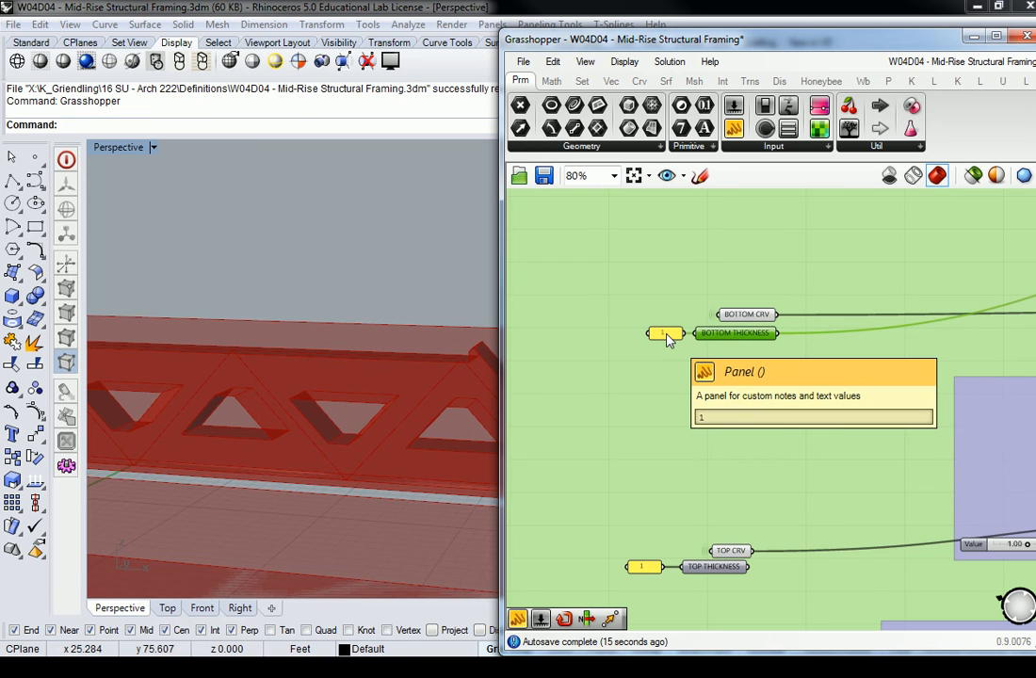
{"action": "scroll", "coordinate": [667, 339], "scroll_direction": "down", "scroll_amount": 4}
{"action": "right_click_drag", "start_coordinate": [650, 448], "coordinate": [677, 369]}
{"action": "scroll", "coordinate": [697, 442], "scroll_direction": "up", "scroll_amount": 3}
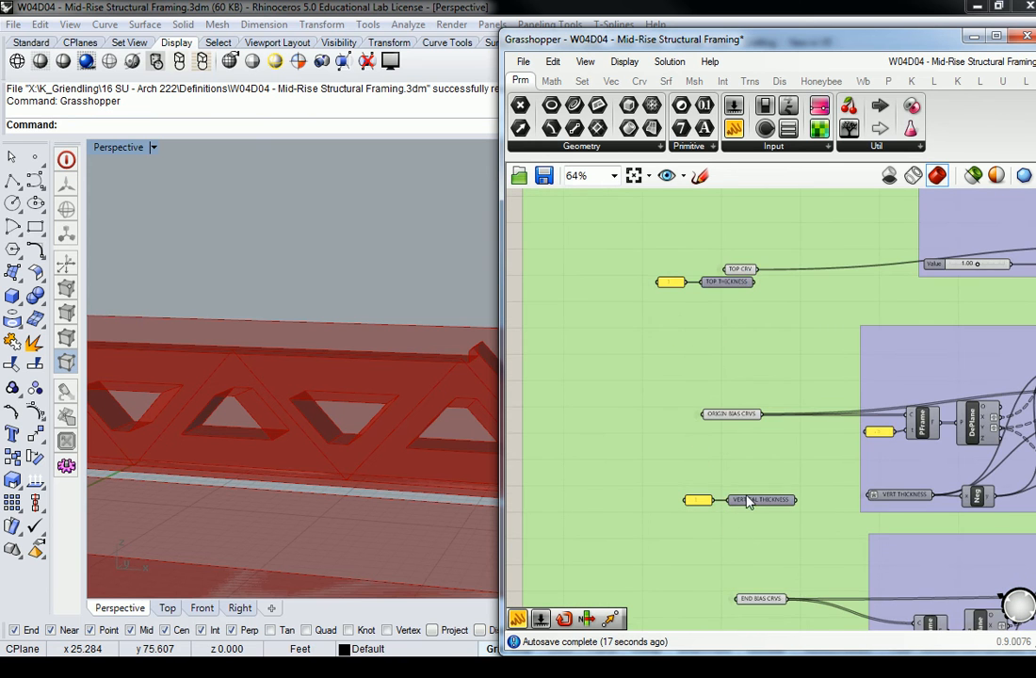
{"action": "scroll", "coordinate": [757, 500], "scroll_direction": "down", "scroll_amount": 2}
{"action": "mouse_move", "coordinate": [761, 502]}
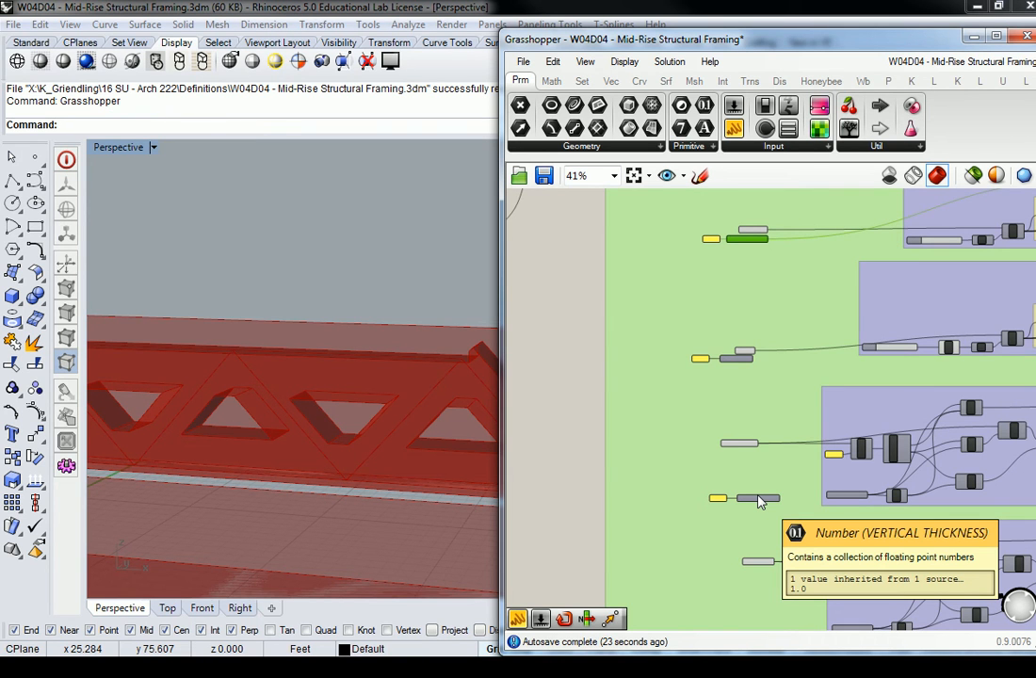
Inspect the truss diagonals in the model and the END BIAS CRVS parameter with the thickness components it feeds
{"action": "right_click_drag", "start_coordinate": [470, 456], "coordinate": [389, 478]}
{"action": "right_click_drag", "start_coordinate": [282, 420], "coordinate": [381, 340], "text": "shift"}
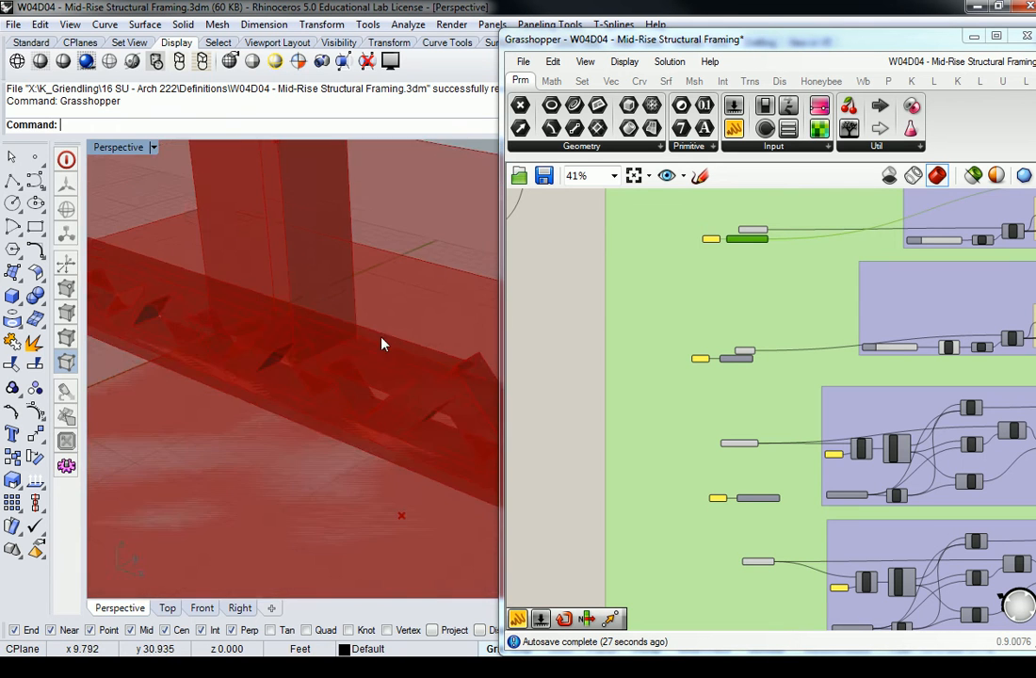
{"action": "scroll", "coordinate": [366, 354], "scroll_direction": "up", "scroll_amount": 4}
{"action": "scroll", "coordinate": [405, 347], "scroll_direction": "down", "scroll_amount": 5}
{"action": "right_click_drag", "start_coordinate": [897, 528], "coordinate": [683, 334]}
{"action": "scroll", "coordinate": [539, 365], "scroll_direction": "up", "scroll_amount": 5}
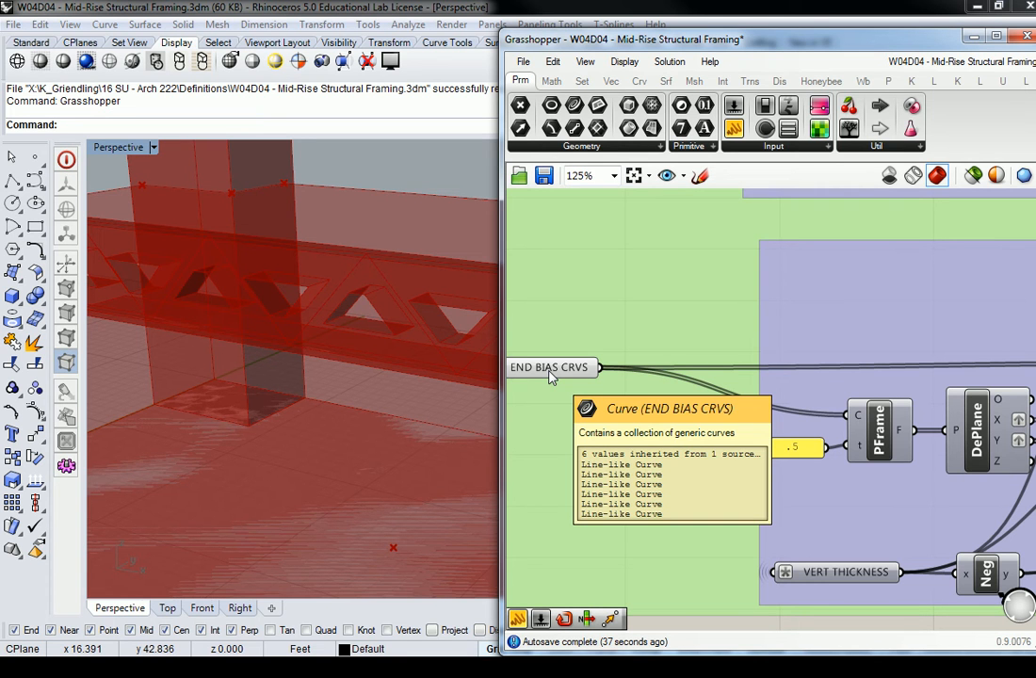
{"action": "right_click_drag", "start_coordinate": [692, 376], "coordinate": [719, 368]}
{"action": "scroll", "coordinate": [734, 371], "scroll_direction": "down", "scroll_amount": 2}
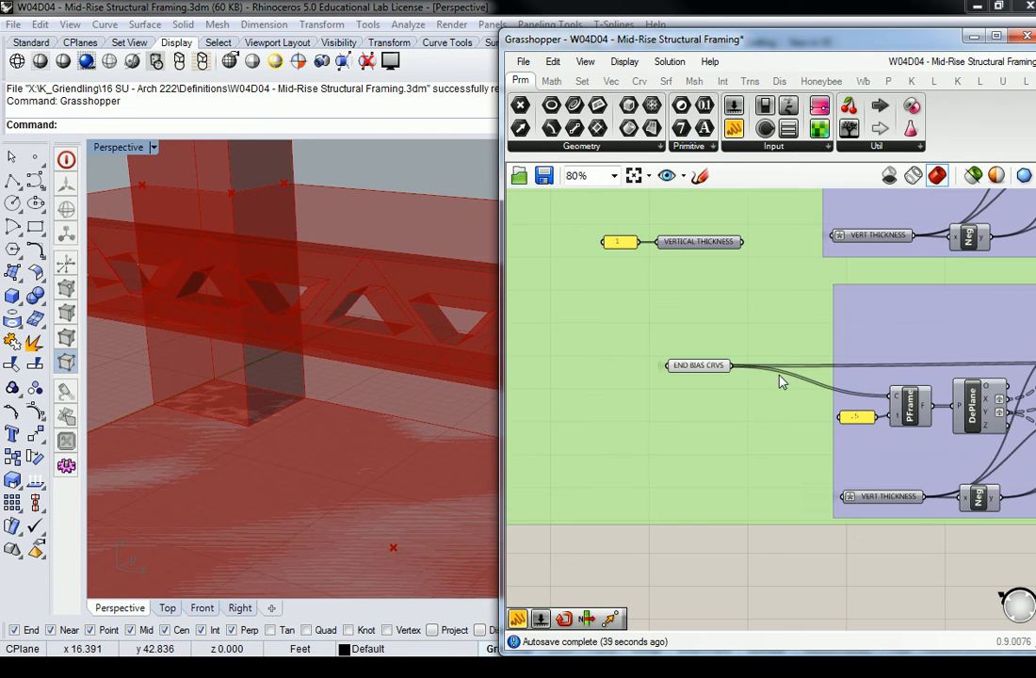
{"action": "right_click_drag", "start_coordinate": [813, 389], "coordinate": [721, 396]}
{"action": "right_click_drag", "start_coordinate": [825, 411], "coordinate": [695, 401]}
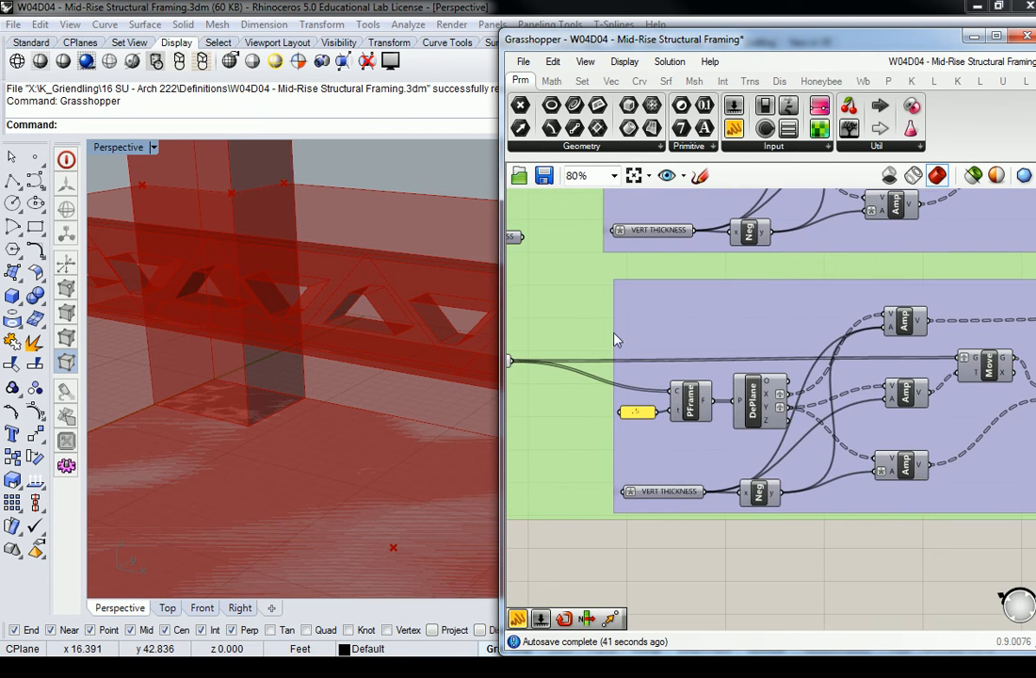
Set the panel feeding the VERTICAL THICKNESS parameter to .25
{"action": "right_click_drag", "start_coordinate": [579, 323], "coordinate": [765, 339]}
{"action": "right_click_drag", "start_coordinate": [674, 256], "coordinate": [721, 295]}
{"action": "scroll", "coordinate": [664, 288], "scroll_direction": "up", "scroll_amount": 1}
{"action": "right_click_drag", "start_coordinate": [845, 424], "coordinate": [869, 405]}
{"action": "scroll", "coordinate": [751, 311], "scroll_direction": "up", "scroll_amount": 1}
{"action": "left_click", "coordinate": [721, 317]}
{"action": "right_click_drag", "start_coordinate": [720, 318], "coordinate": [761, 359]}
{"action": "scroll", "coordinate": [659, 354], "scroll_direction": "up", "scroll_amount": 2}
{"action": "left_click", "coordinate": [670, 356]}
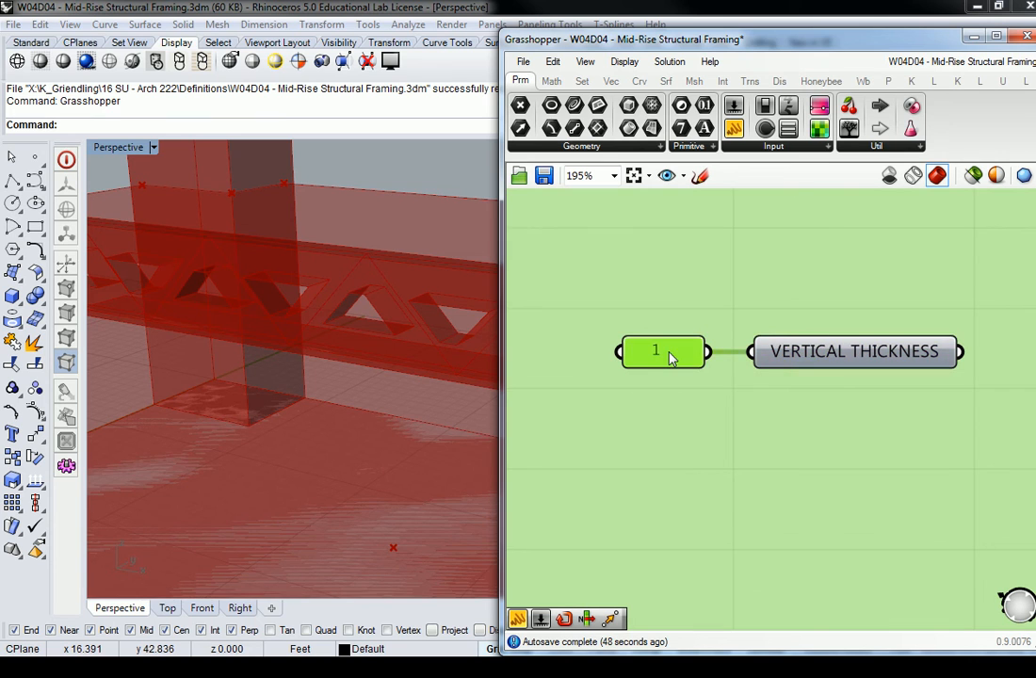
{"action": "double_click", "coordinate": [663, 355]}
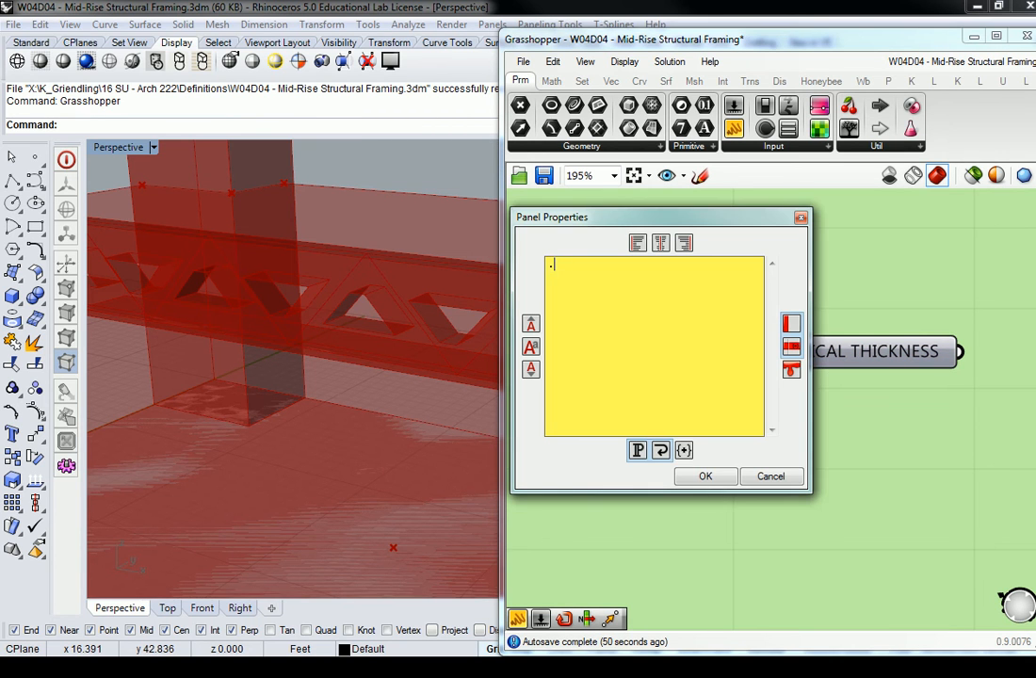
{"action": "left_click", "coordinate": [708, 478]}
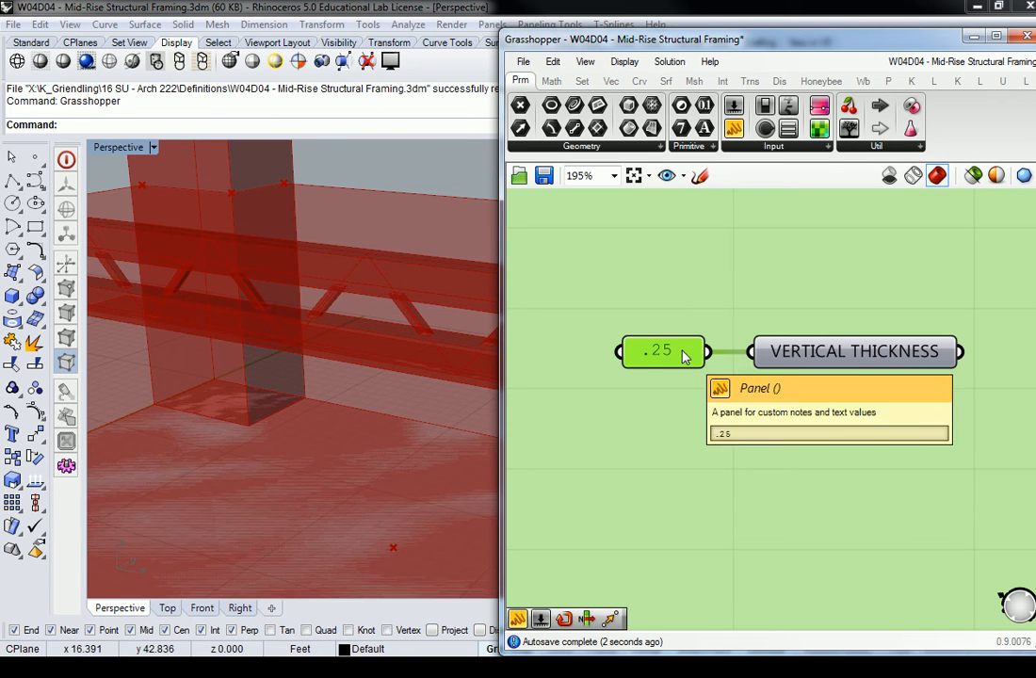
Set the panel feeding the TOP THICKNESS parameter to .375
{"action": "scroll", "coordinate": [370, 342], "scroll_direction": "up", "scroll_amount": 3}
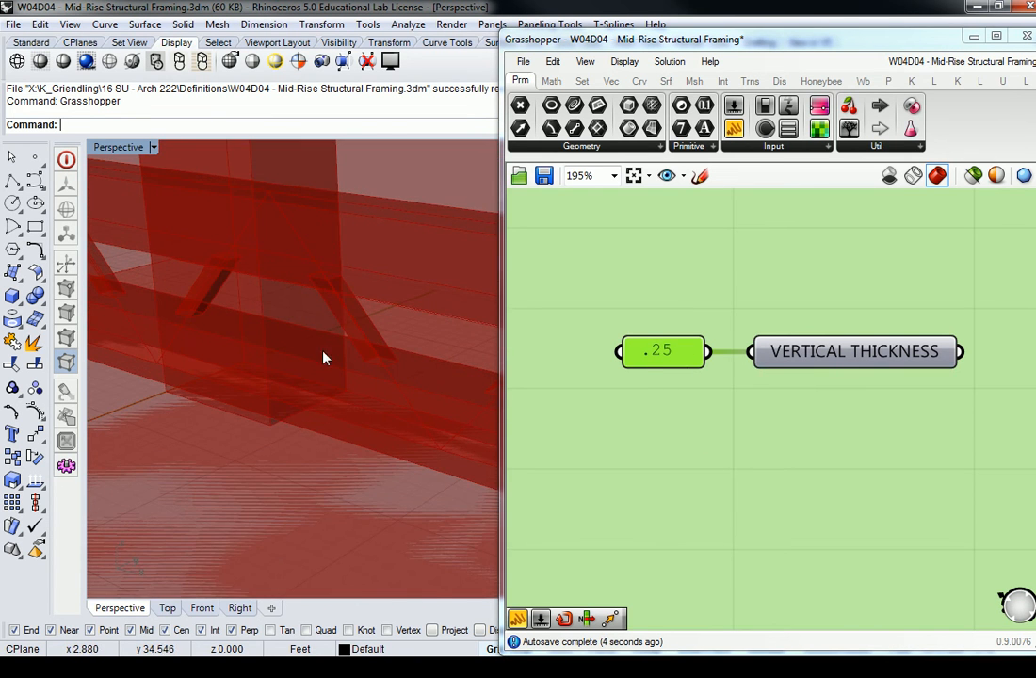
{"action": "scroll", "coordinate": [291, 300], "scroll_direction": "down", "scroll_amount": 5}
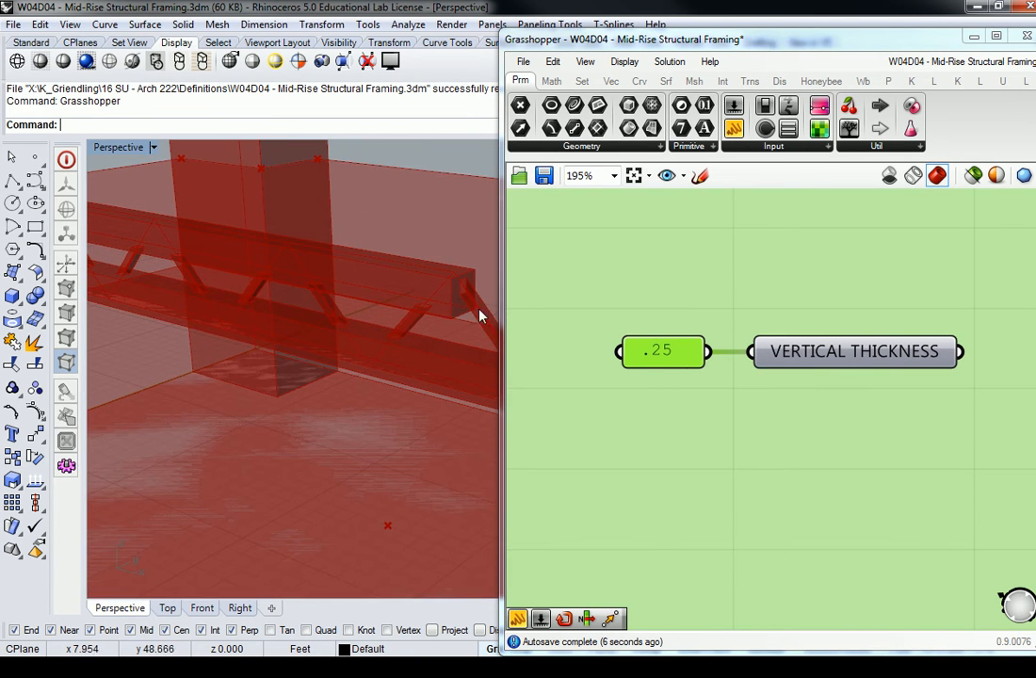
{"action": "right_click_drag", "start_coordinate": [659, 316], "coordinate": [659, 388]}
{"action": "scroll", "coordinate": [665, 419], "scroll_direction": "down", "scroll_amount": 3}
{"action": "scroll", "coordinate": [669, 377], "scroll_direction": "down", "scroll_amount": 2}
{"action": "scroll", "coordinate": [677, 368], "scroll_direction": "up", "scroll_amount": 4}
{"action": "double_click", "coordinate": [681, 359]}
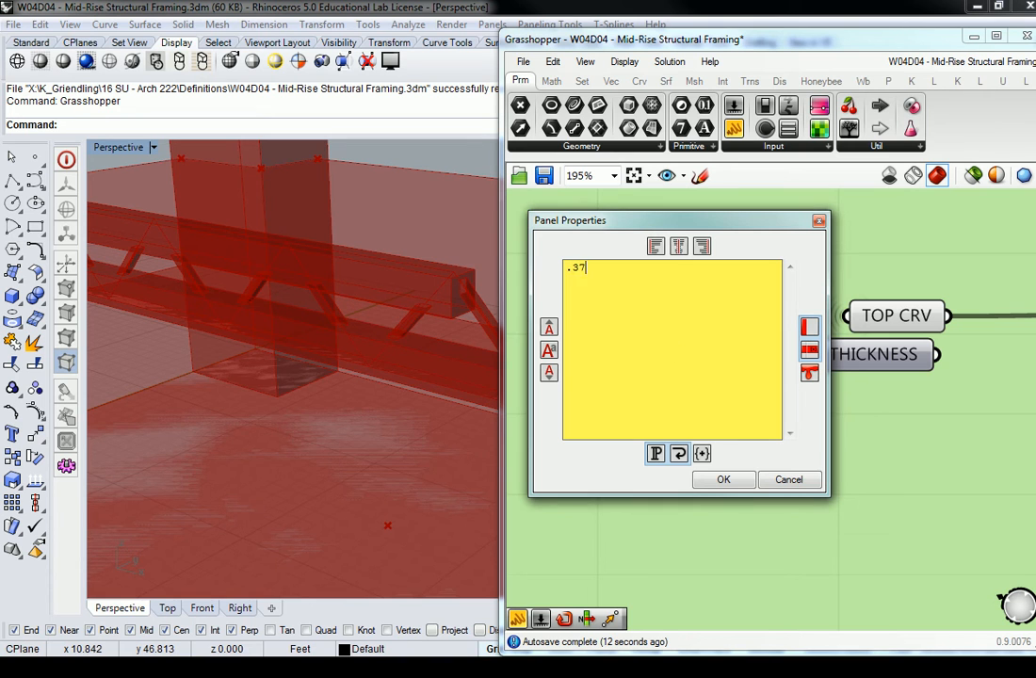
{"action": "left_click", "coordinate": [723, 480]}
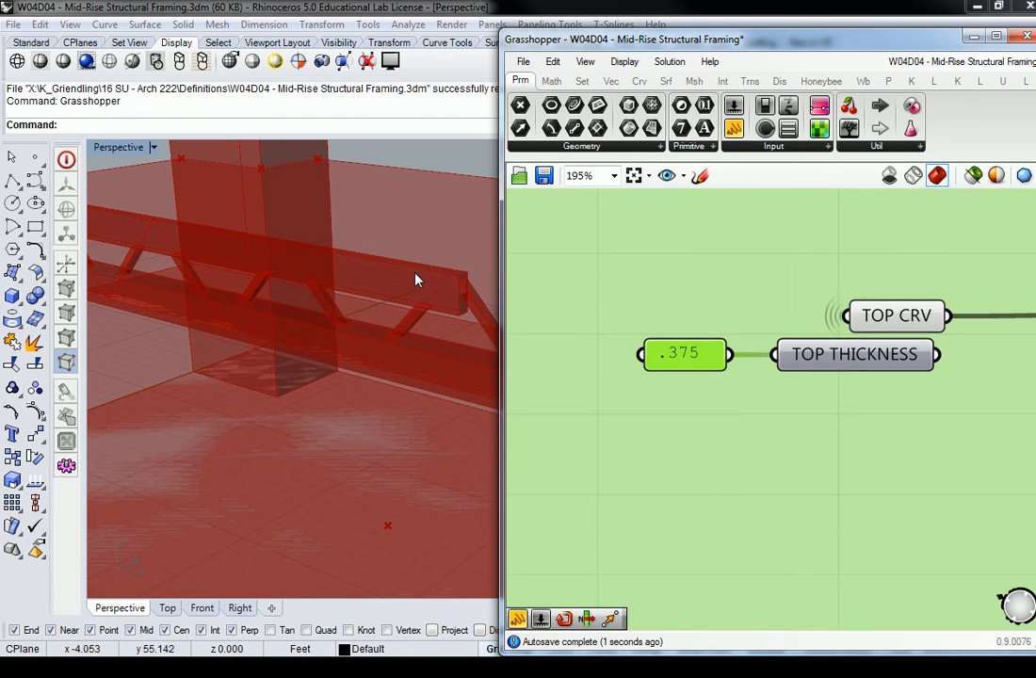
Set the panel feeding the BOTTOM THICKNESS parameter to .375
{"action": "scroll", "coordinate": [729, 378], "scroll_direction": "down", "scroll_amount": 3}
{"action": "right_click_drag", "start_coordinate": [728, 378], "coordinate": [739, 477]}
{"action": "scroll", "coordinate": [743, 295], "scroll_direction": "up", "scroll_amount": 3}
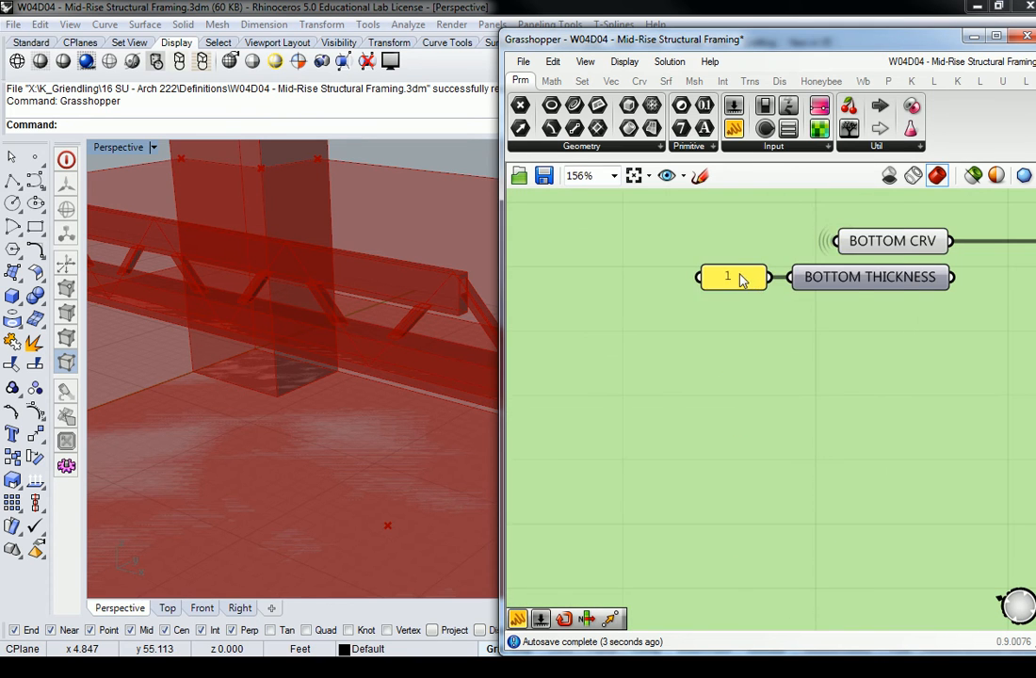
{"action": "double_click", "coordinate": [740, 275]}
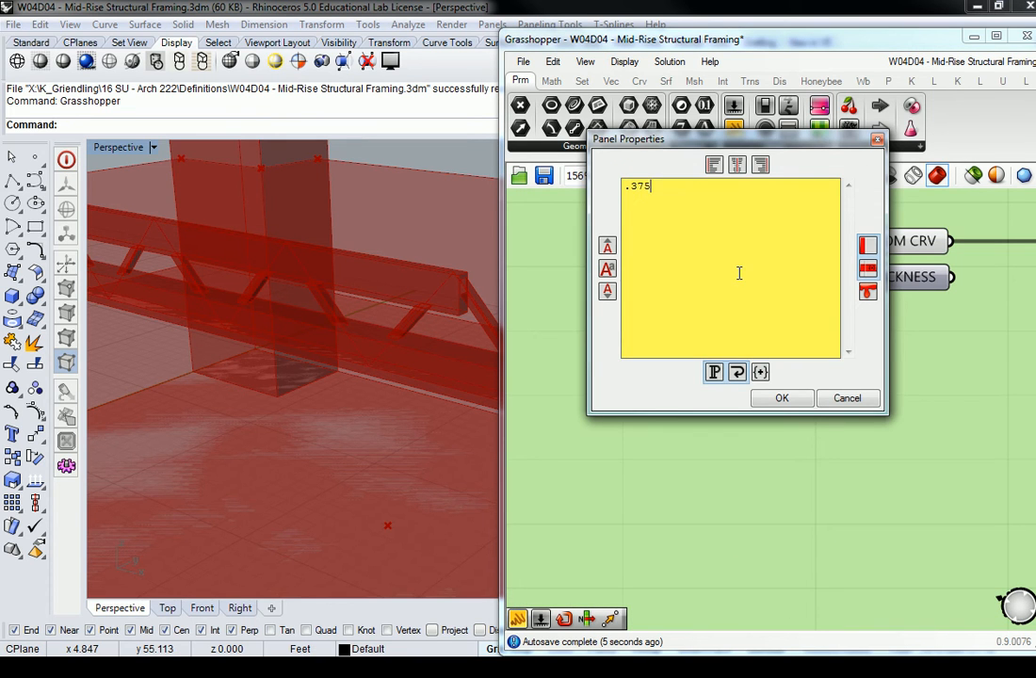
{"action": "type", "text": ".375"}
{"action": "left_click", "coordinate": [781, 399]}
{"action": "right_click_drag", "start_coordinate": [428, 376], "coordinate": [393, 308]}
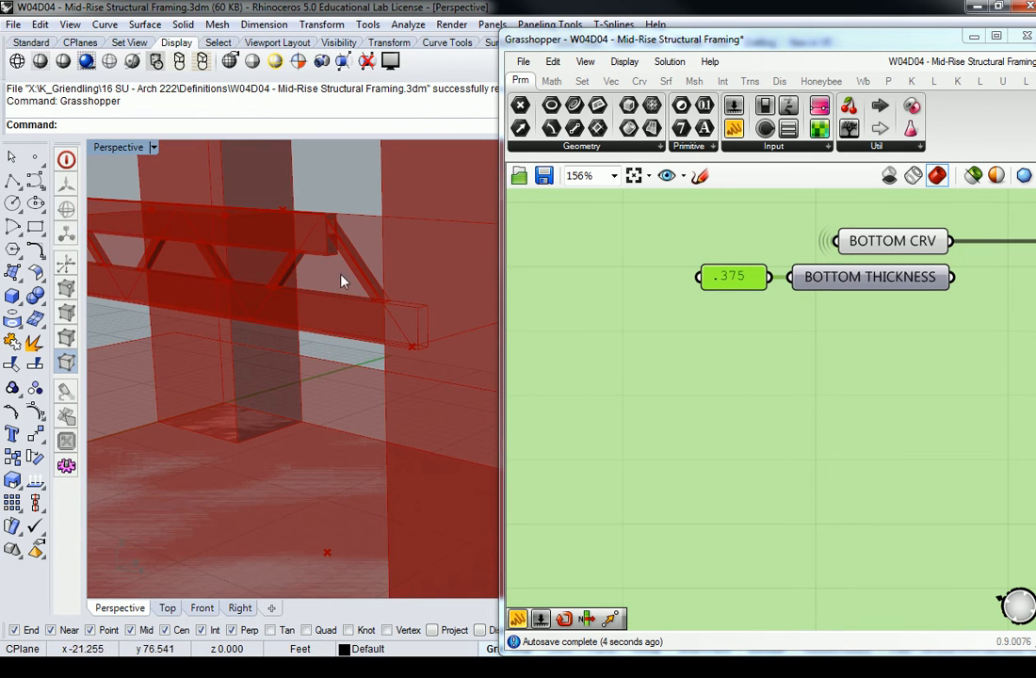
{"action": "right_click_drag", "start_coordinate": [770, 358], "coordinate": [663, 372]}
{"action": "scroll", "coordinate": [683, 350], "scroll_direction": "down", "scroll_amount": 7}
{"action": "right_click_drag", "start_coordinate": [843, 375], "coordinate": [679, 338]}
{"action": "scroll", "coordinate": [708, 298], "scroll_direction": "up", "scroll_amount": 5}
{"action": "right_click_drag", "start_coordinate": [774, 299], "coordinate": [859, 294]}
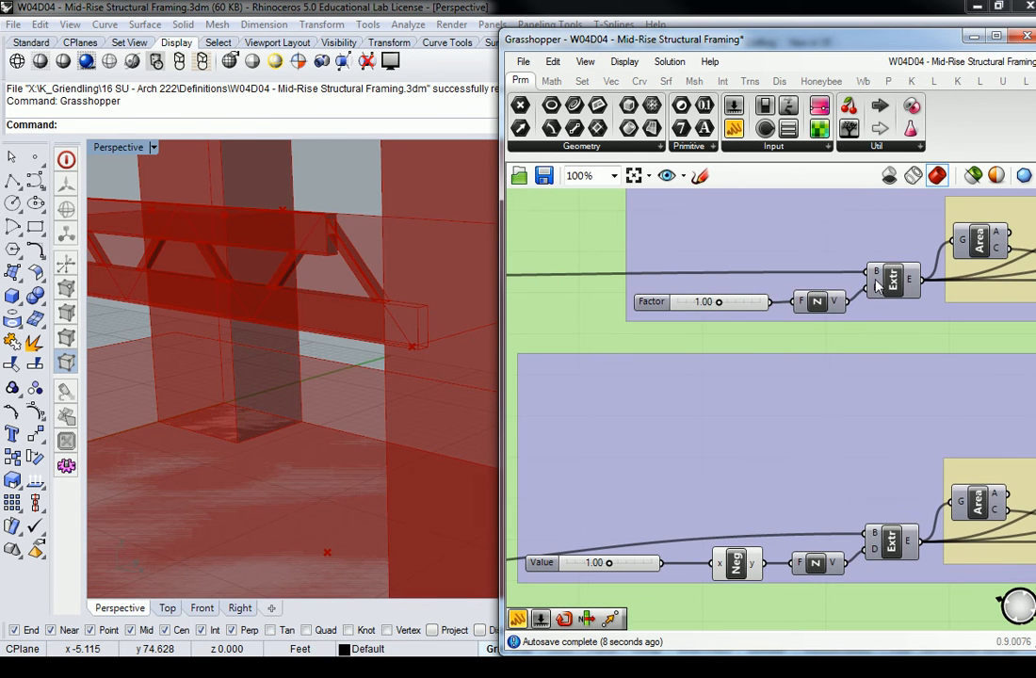
{"action": "left_click", "coordinate": [808, 308]}
{"action": "scroll", "coordinate": [808, 308], "scroll_direction": "down", "scroll_amount": 3}
{"action": "right_click_drag", "start_coordinate": [700, 359], "coordinate": [749, 392]}
{"action": "scroll", "coordinate": [830, 343], "scroll_direction": "up", "scroll_amount": 3}
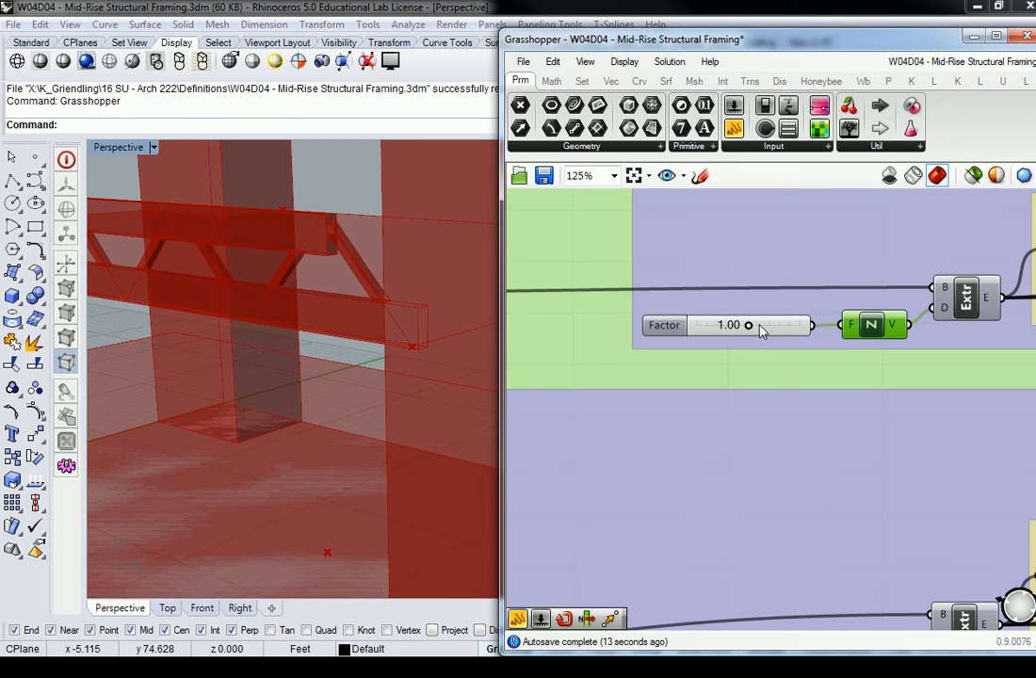
{"action": "double_click", "coordinate": [732, 325]}
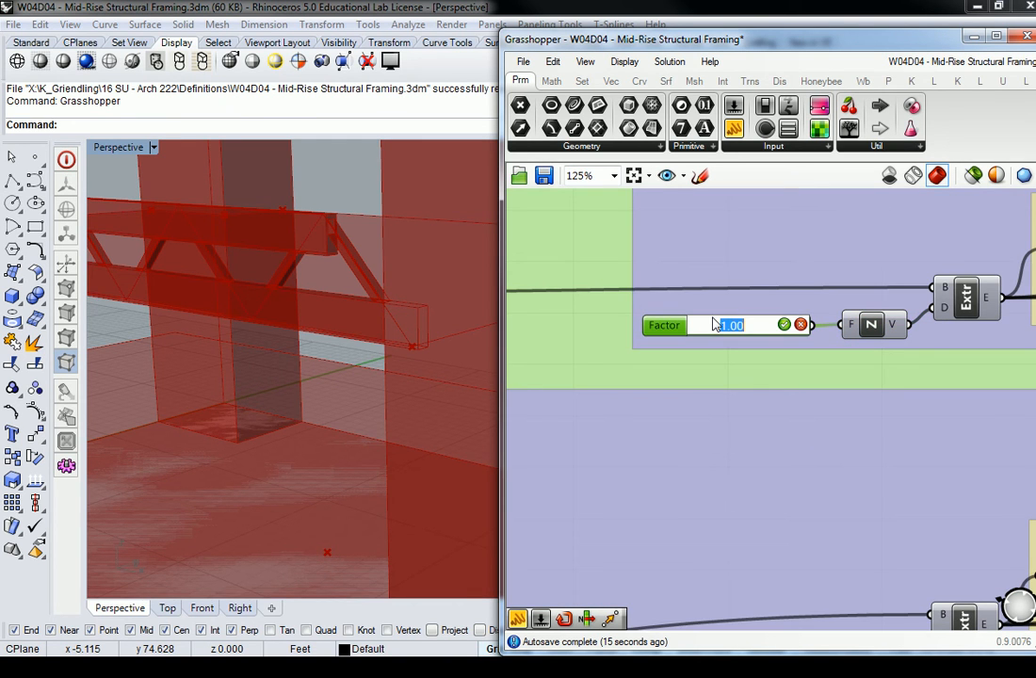
{"action": "scroll", "coordinate": [712, 318], "scroll_direction": "down", "scroll_amount": 3}
{"action": "right_click_drag", "start_coordinate": [664, 345], "coordinate": [851, 364]}
{"action": "left_click", "coordinate": [660, 331]}
Wire the .375 panel of BOTTOM THICKNESS into the Unit Z factor of the bottom chord's extrusion, replacing the Factor slider
{"action": "right_click_drag", "start_coordinate": [658, 330], "coordinate": [587, 329]}
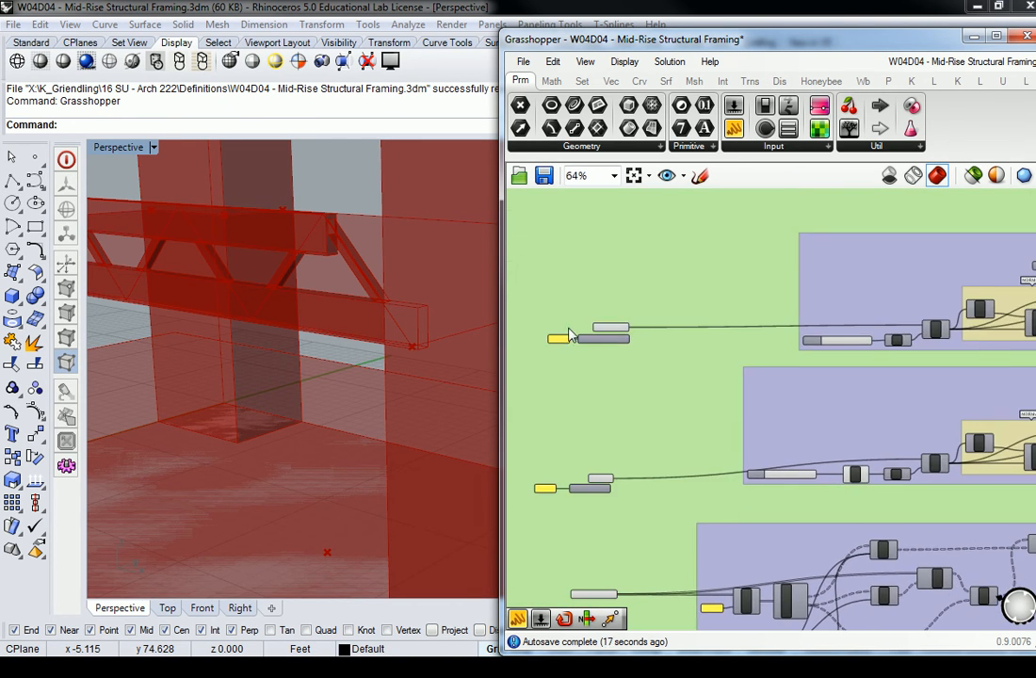
{"action": "scroll", "coordinate": [588, 334], "scroll_direction": "up", "scroll_amount": 2}
{"action": "scroll", "coordinate": [576, 346], "scroll_direction": "down", "scroll_amount": 2}
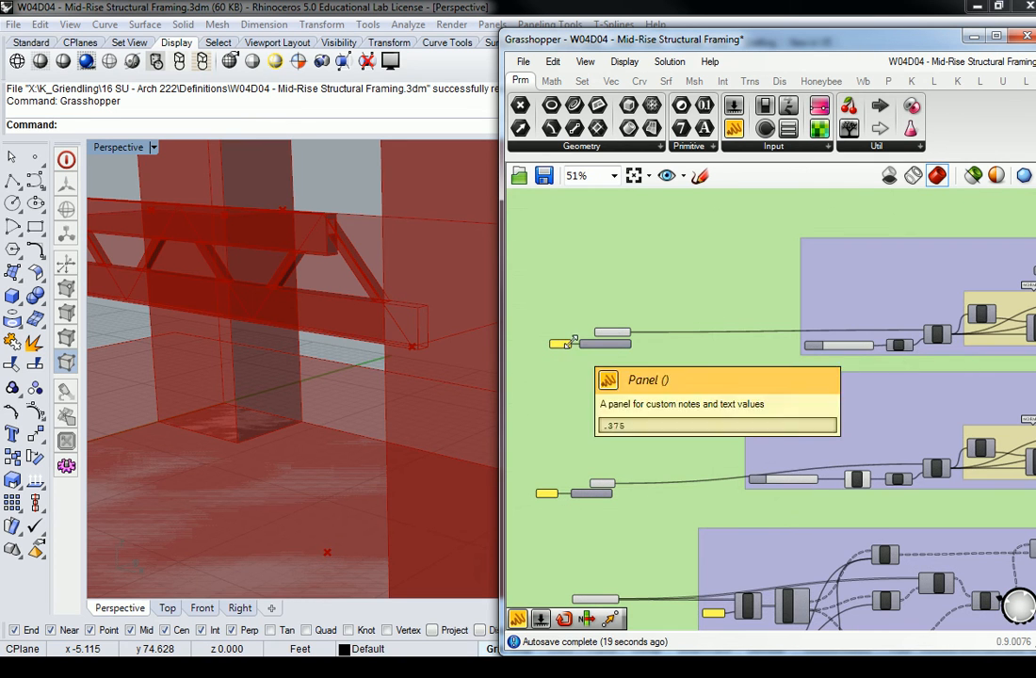
{"action": "left_click_drag", "start_coordinate": [631, 344], "coordinate": [886, 347]}
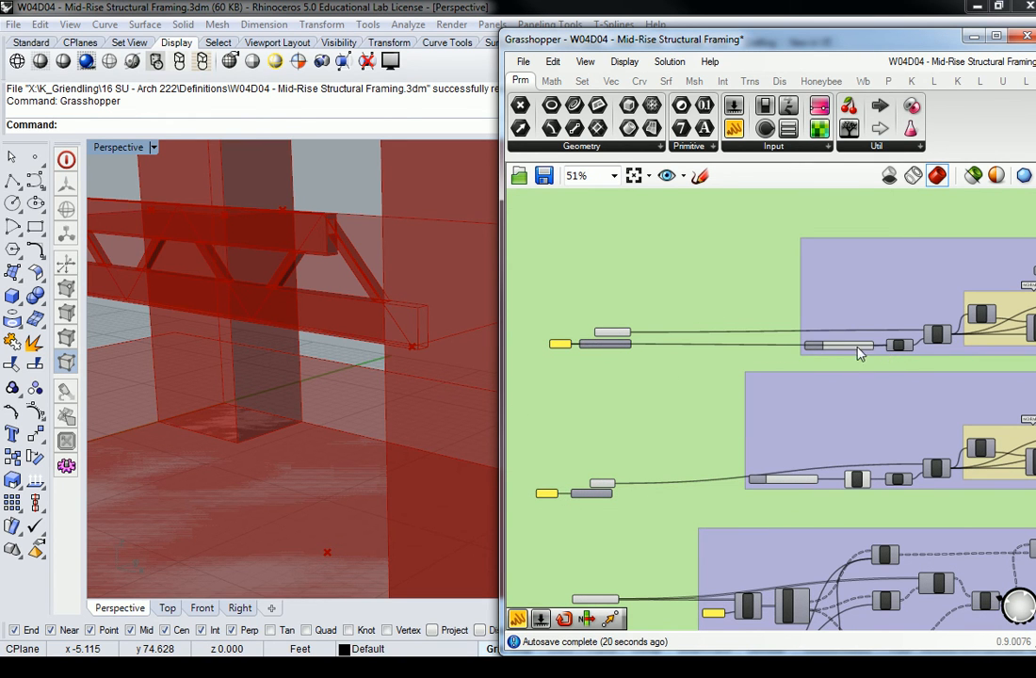
Move the BOTTOM THICKNESS parameter below the new wire and delete the disconnected Factor slider
{"action": "left_click_drag", "start_coordinate": [612, 345], "coordinate": [614, 356]}
{"action": "left_click", "coordinate": [817, 346]}
{"action": "left_click_drag", "start_coordinate": [813, 346], "coordinate": [794, 369]}
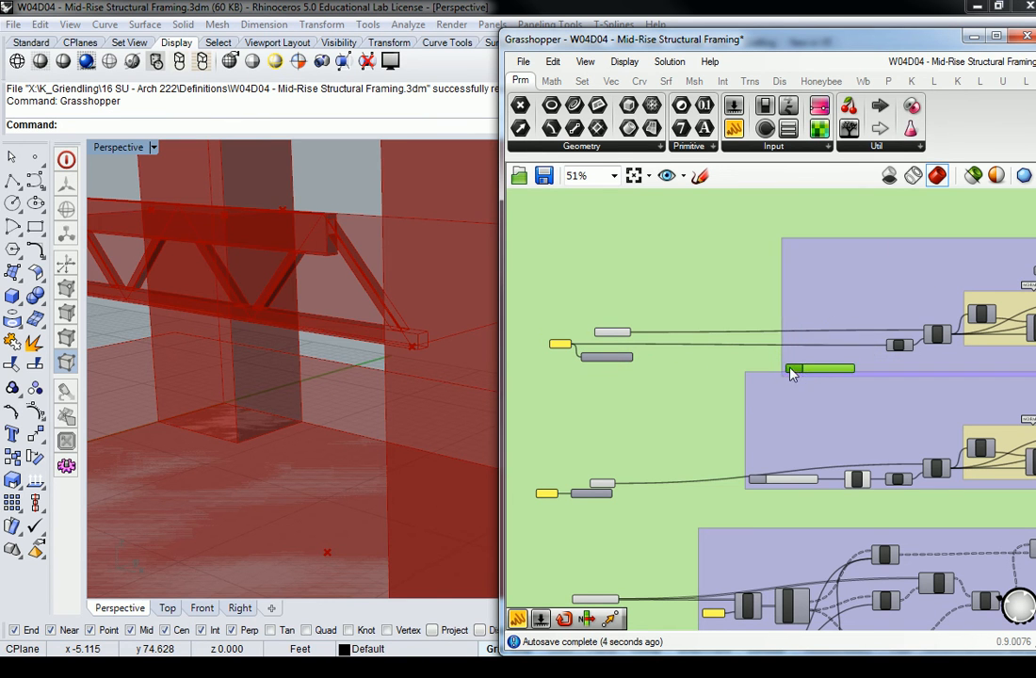
{"action": "key", "text": "Delete"}
{"action": "scroll", "coordinate": [316, 263], "scroll_direction": "up", "scroll_amount": 5}
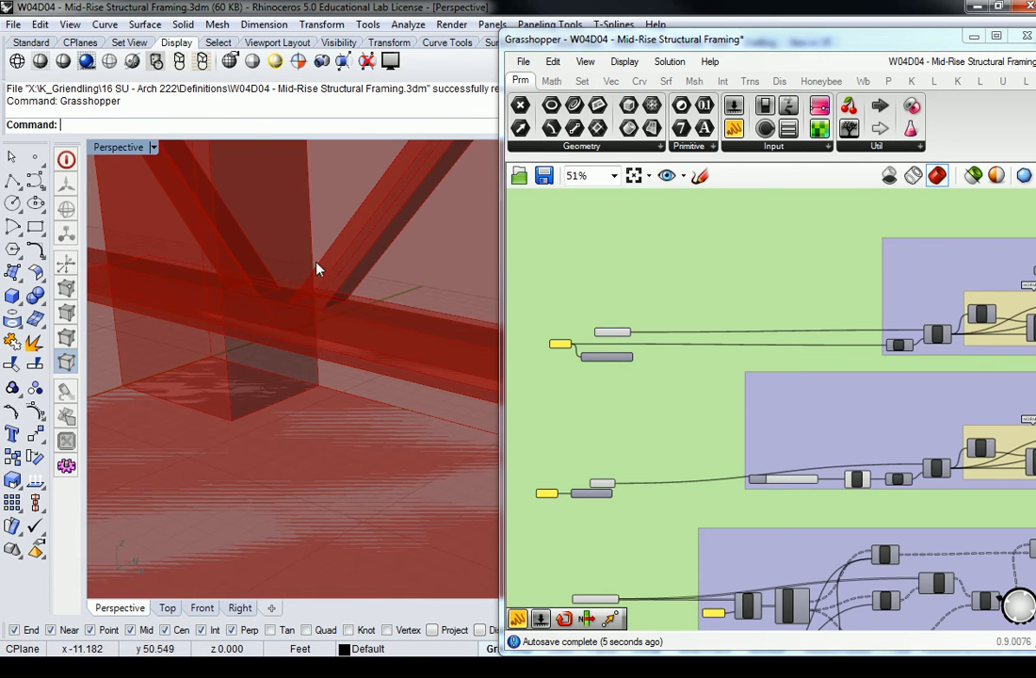
Wire the TOP THICKNESS panel into the Negative component of the top chord's extrusion, shift the parameter down and delete the Value slider
{"action": "scroll", "coordinate": [319, 282], "scroll_direction": "down", "scroll_amount": 1}
{"action": "right_click_drag", "start_coordinate": [900, 416], "coordinate": [788, 391]}
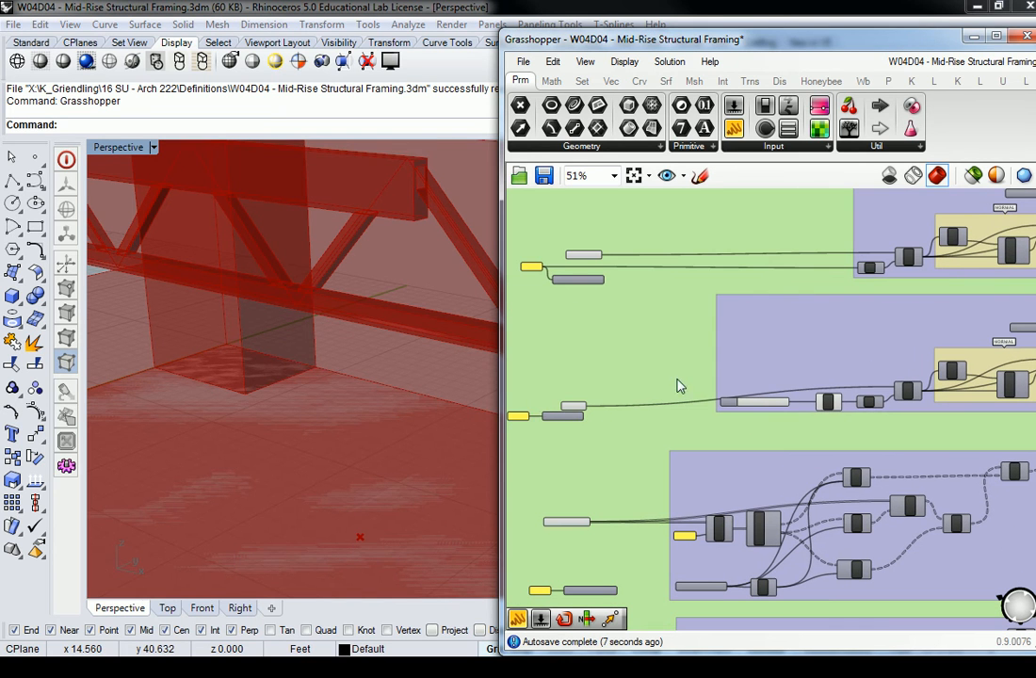
{"action": "left_click_drag", "start_coordinate": [537, 421], "coordinate": [825, 406]}
{"action": "left_click_drag", "start_coordinate": [575, 420], "coordinate": [577, 429]}
{"action": "left_click", "coordinate": [742, 403]}
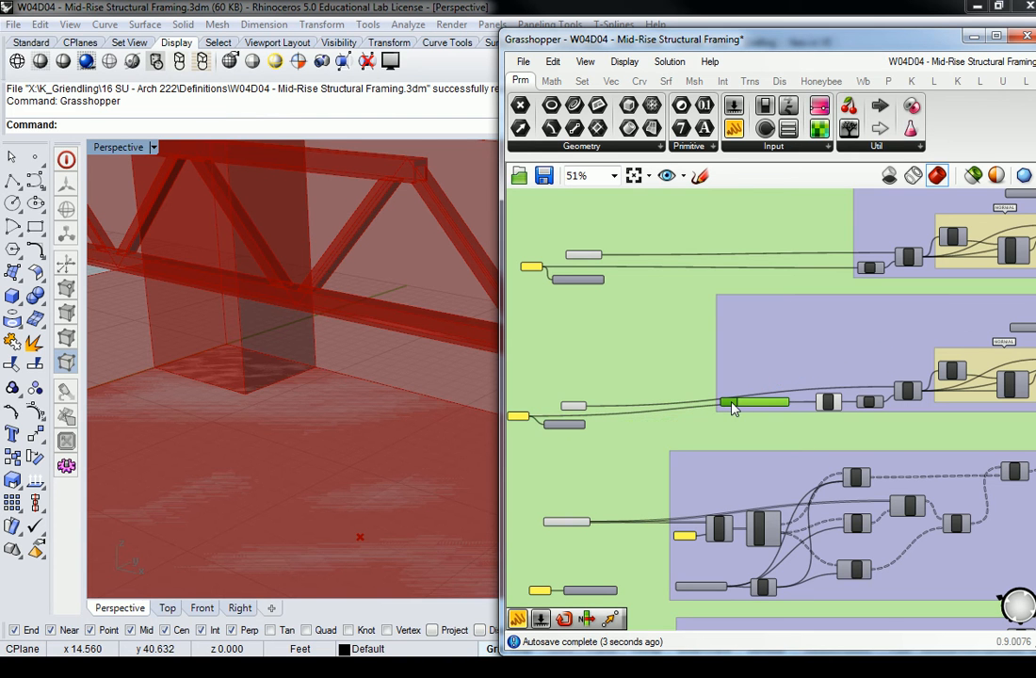
{"action": "key", "text": "Delete"}
Select the final FMerge component after the solid union and examine the highlighted truss joints and bottom chord end in the model
{"action": "scroll", "coordinate": [422, 263], "scroll_direction": "up", "scroll_amount": 2}
{"action": "right_click_drag", "start_coordinate": [428, 266], "coordinate": [331, 280]}
{"action": "scroll", "coordinate": [446, 248], "scroll_direction": "up", "scroll_amount": 6}
{"action": "scroll", "coordinate": [453, 250], "scroll_direction": "down", "scroll_amount": 2}
{"action": "right_click_drag", "start_coordinate": [873, 363], "coordinate": [735, 372]}
{"action": "right_click_drag", "start_coordinate": [945, 375], "coordinate": [744, 391]}
{"action": "right_click_drag", "start_coordinate": [891, 374], "coordinate": [770, 387]}
{"action": "right_click_drag", "start_coordinate": [971, 346], "coordinate": [629, 409]}
{"action": "left_click", "coordinate": [920, 336]}
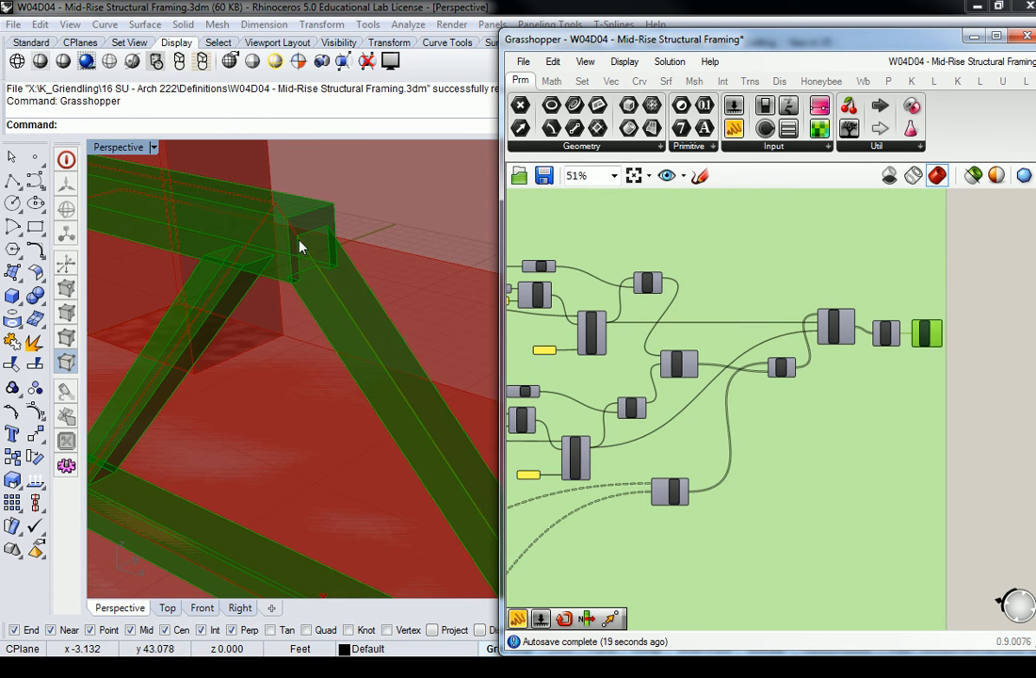
{"action": "scroll", "coordinate": [301, 254], "scroll_direction": "down", "scroll_amount": 3}
{"action": "scroll", "coordinate": [672, 275], "scroll_direction": "up", "scroll_amount": 5}
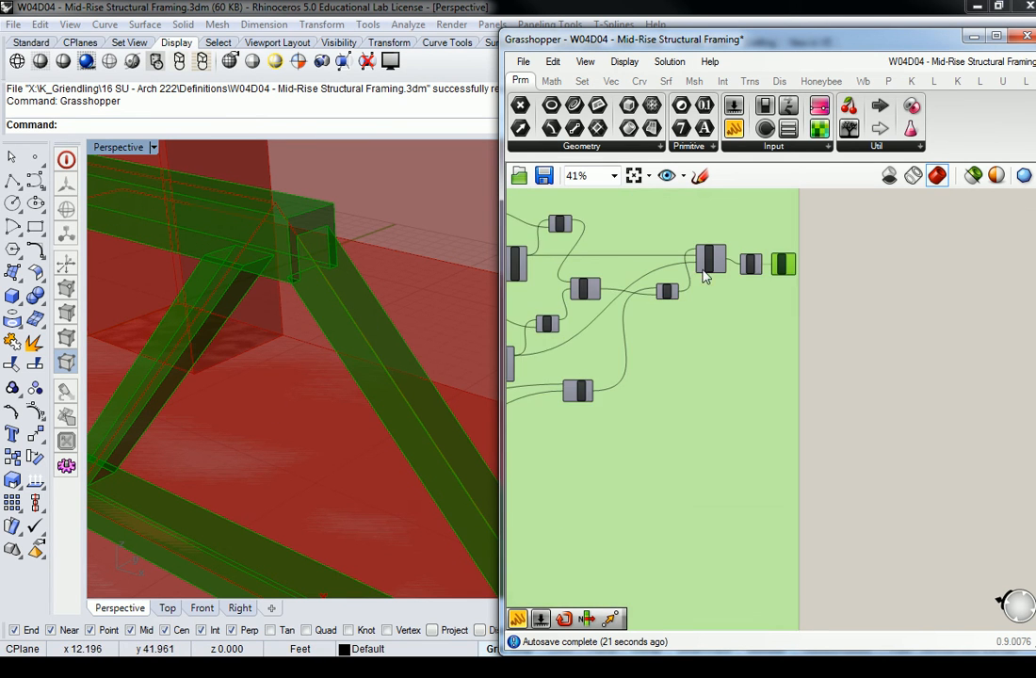
{"action": "right_click_drag", "start_coordinate": [405, 254], "coordinate": [407, 354]}
{"action": "scroll", "coordinate": [406, 353], "scroll_direction": "up", "scroll_amount": 4}
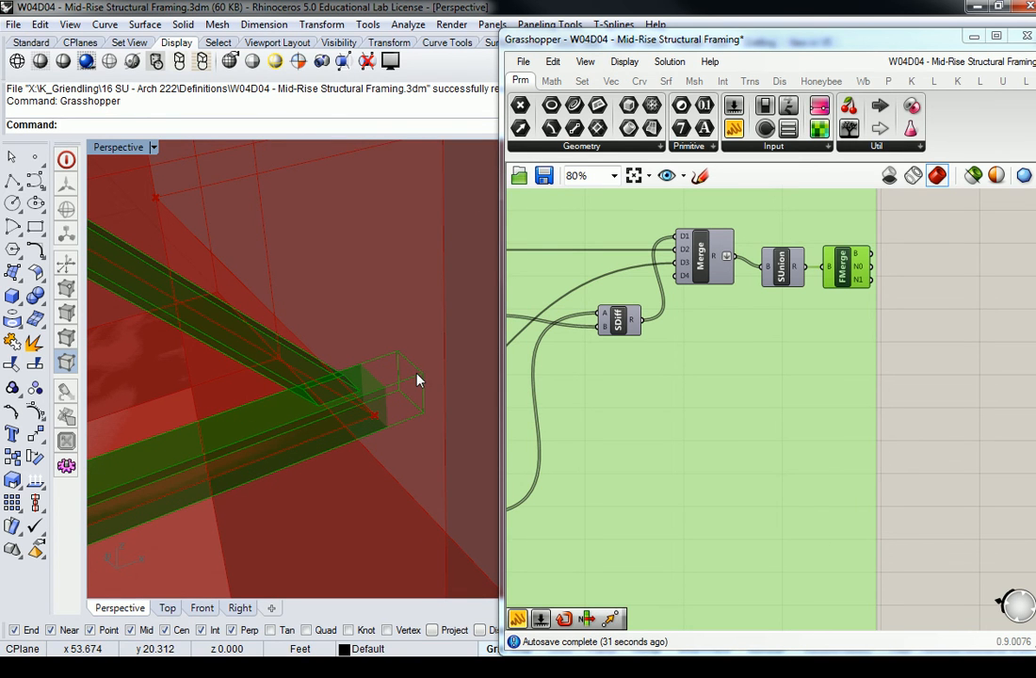
Search the chord groups of the truss definition for the components that control how far the bottom chord extends
{"action": "scroll", "coordinate": [813, 250], "scroll_direction": "down", "scroll_amount": 6}
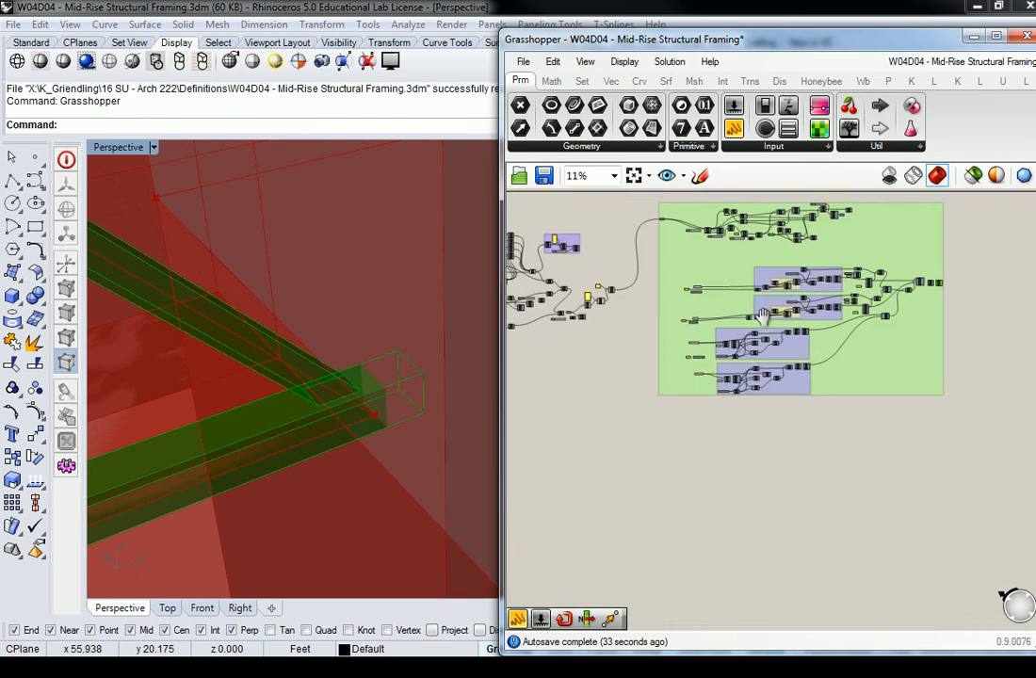
{"action": "scroll", "coordinate": [758, 325], "scroll_direction": "up", "scroll_amount": 5}
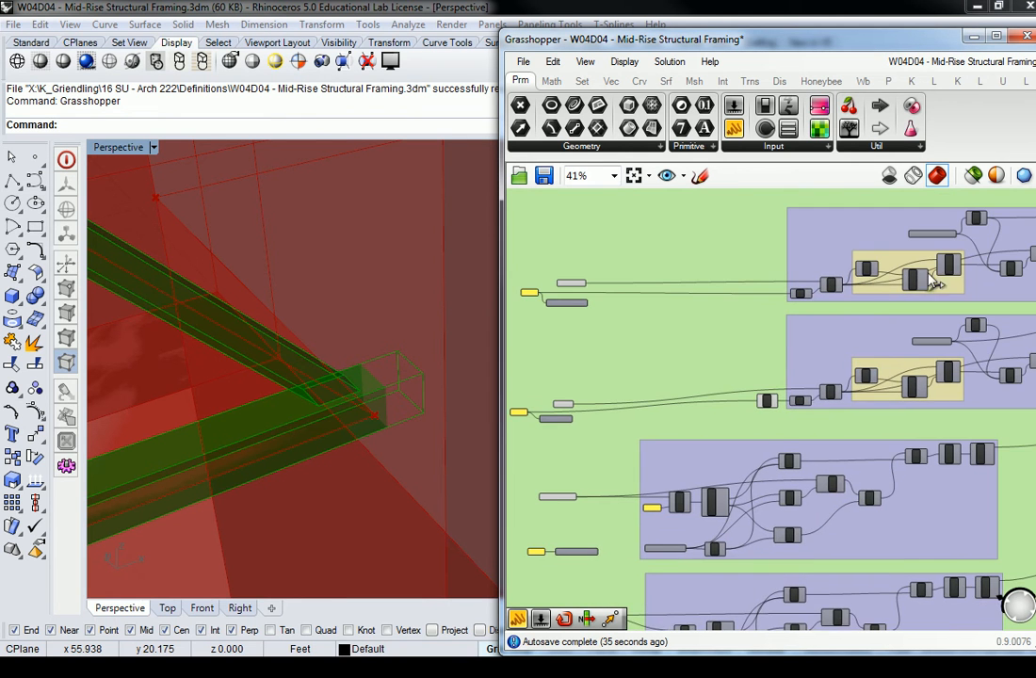
{"action": "scroll", "coordinate": [765, 290], "scroll_direction": "down", "scroll_amount": 3}
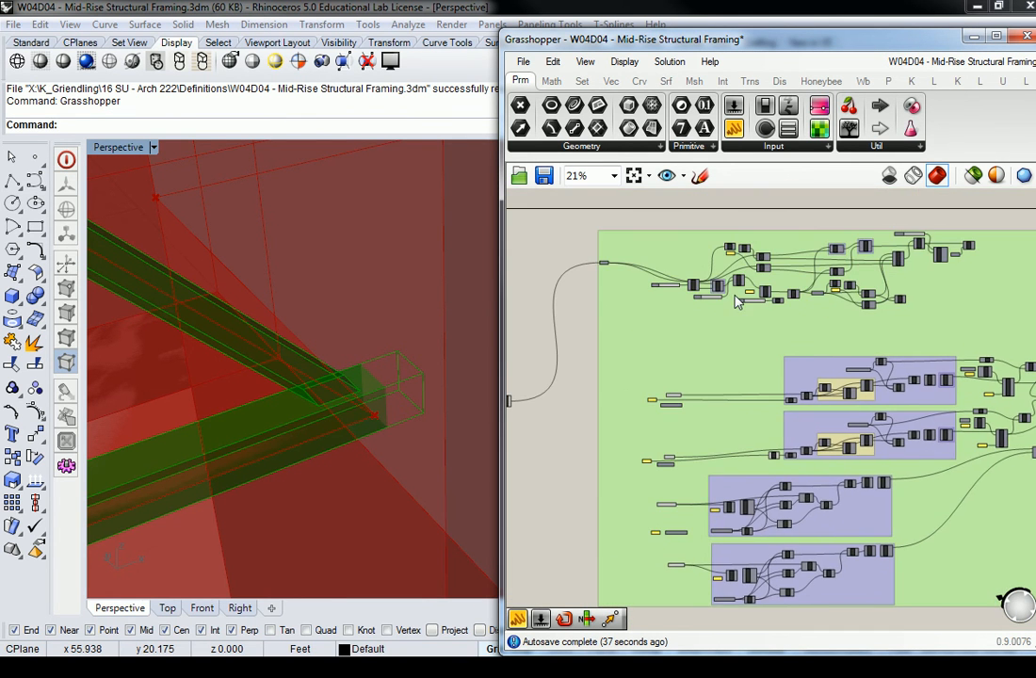
{"action": "scroll", "coordinate": [765, 294], "scroll_direction": "up", "scroll_amount": 5}
{"action": "scroll", "coordinate": [837, 297], "scroll_direction": "down", "scroll_amount": 3}
{"action": "right_click_drag", "start_coordinate": [883, 347], "coordinate": [724, 262]}
{"action": "scroll", "coordinate": [788, 292], "scroll_direction": "down", "scroll_amount": 1}
{"action": "scroll", "coordinate": [612, 448], "scroll_direction": "up", "scroll_amount": 7}
{"action": "scroll", "coordinate": [621, 450], "scroll_direction": "down", "scroll_amount": 5}
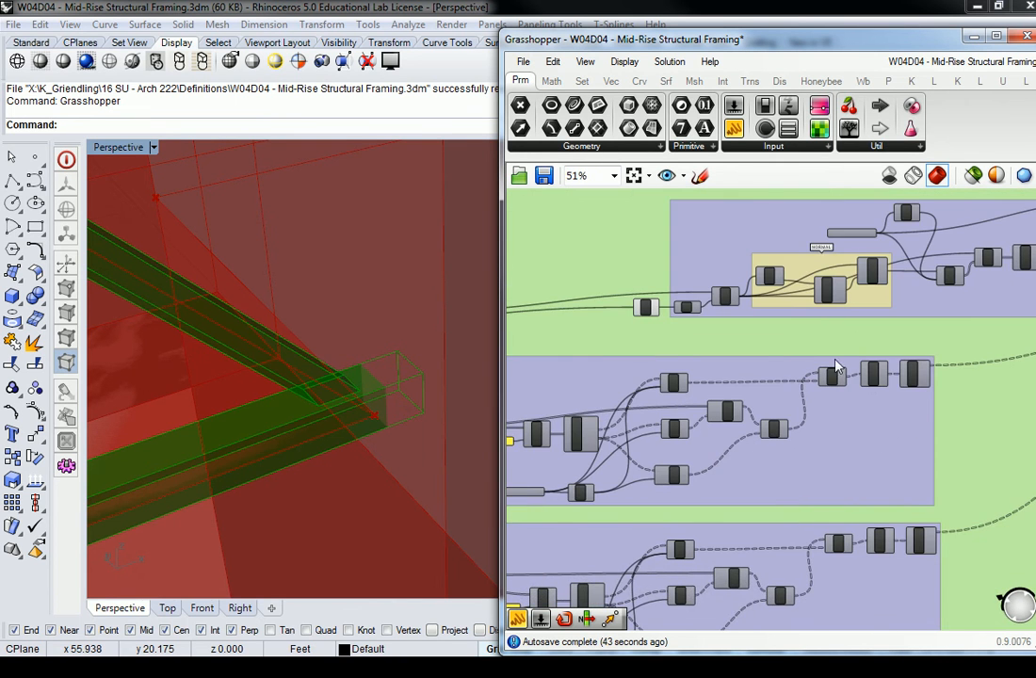
{"action": "right_click_drag", "start_coordinate": [873, 282], "coordinate": [836, 358]}
{"action": "scroll", "coordinate": [860, 301], "scroll_direction": "up", "scroll_amount": 4}
{"action": "scroll", "coordinate": [867, 298], "scroll_direction": "down", "scroll_amount": 2}
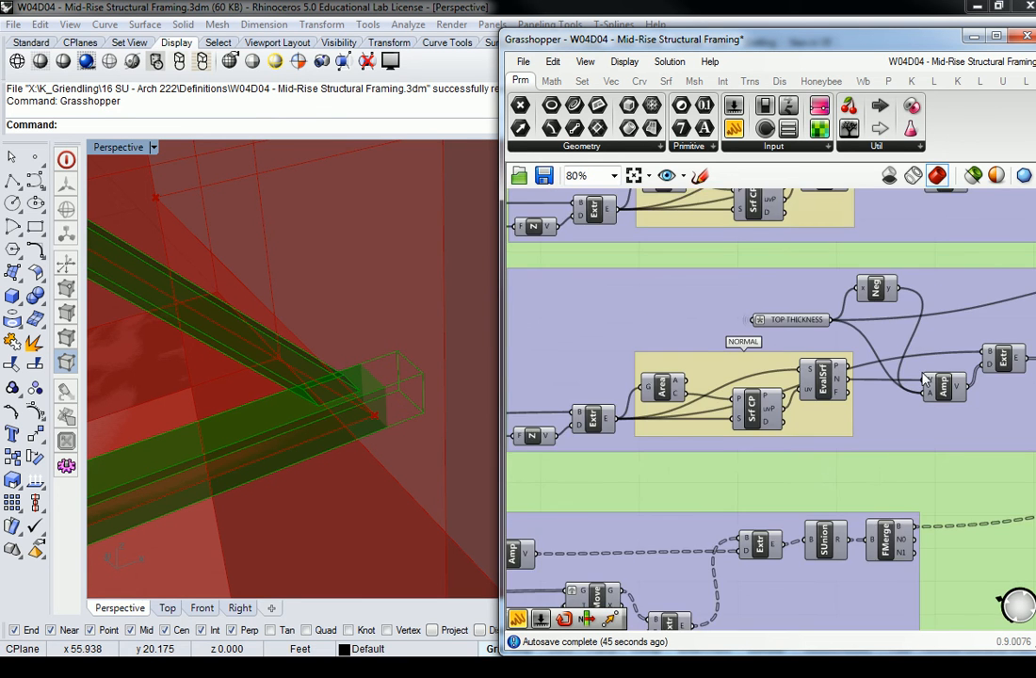
Set the panel feeding the Z factor of the bottom chord's Scale NU component to 1.01
{"action": "right_click_drag", "start_coordinate": [920, 371], "coordinate": [729, 374]}
{"action": "right_click_drag", "start_coordinate": [988, 311], "coordinate": [824, 335]}
{"action": "right_click_drag", "start_coordinate": [892, 340], "coordinate": [756, 349]}
{"action": "scroll", "coordinate": [817, 434], "scroll_direction": "up", "scroll_amount": 3}
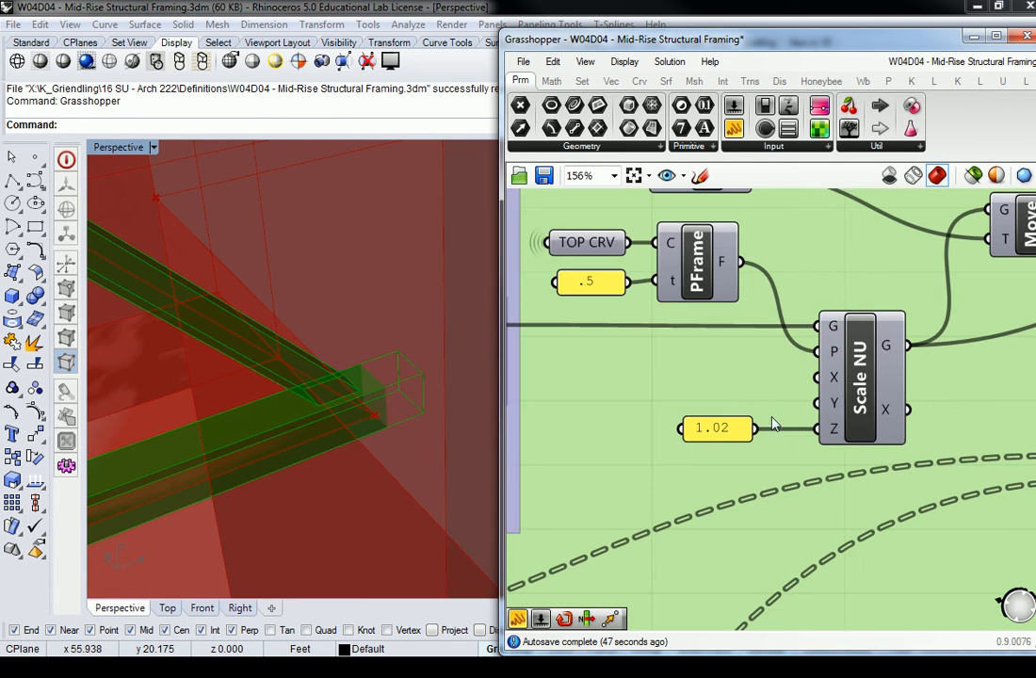
{"action": "scroll", "coordinate": [719, 431], "scroll_direction": "down", "scroll_amount": 3}
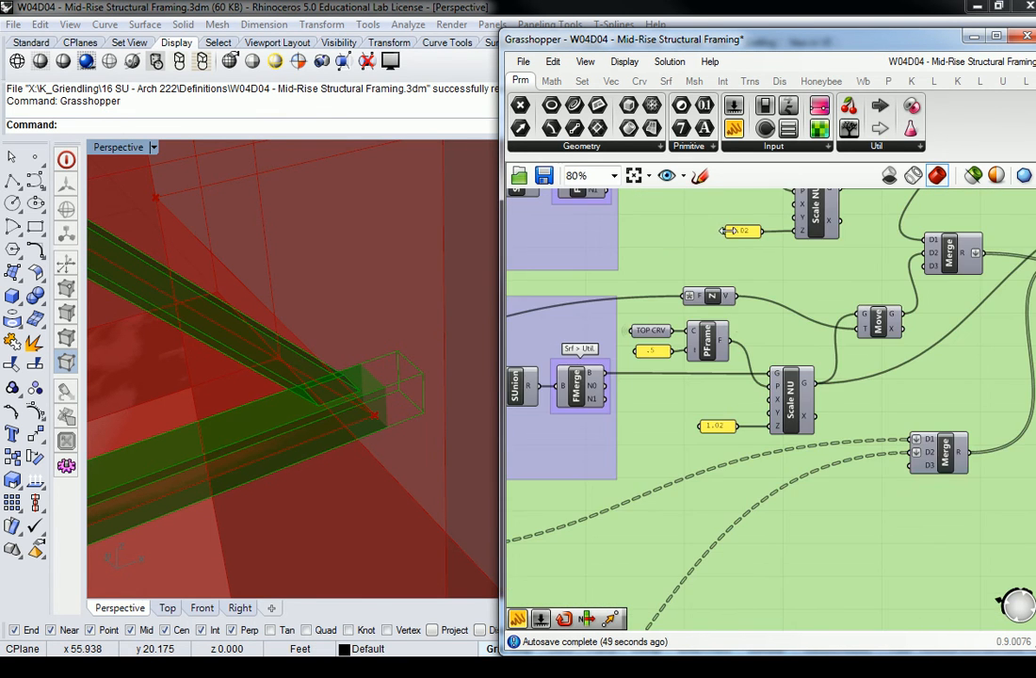
{"action": "scroll", "coordinate": [728, 232], "scroll_direction": "up", "scroll_amount": 2}
{"action": "double_click", "coordinate": [752, 232]}
{"action": "type", "text": "1.01"}
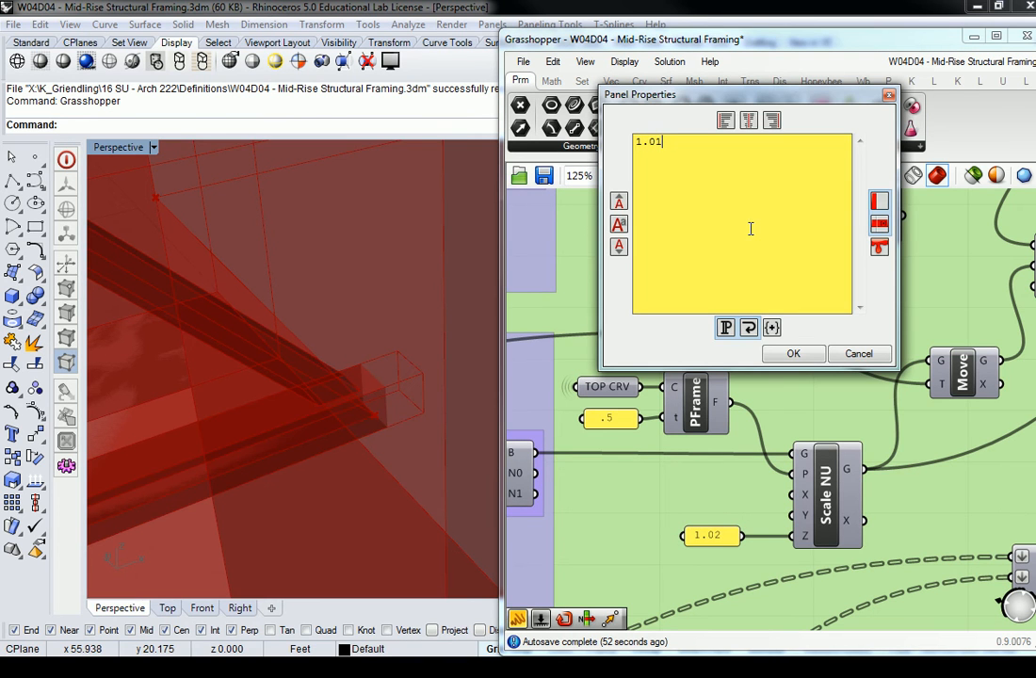
{"action": "left_click", "coordinate": [812, 354]}
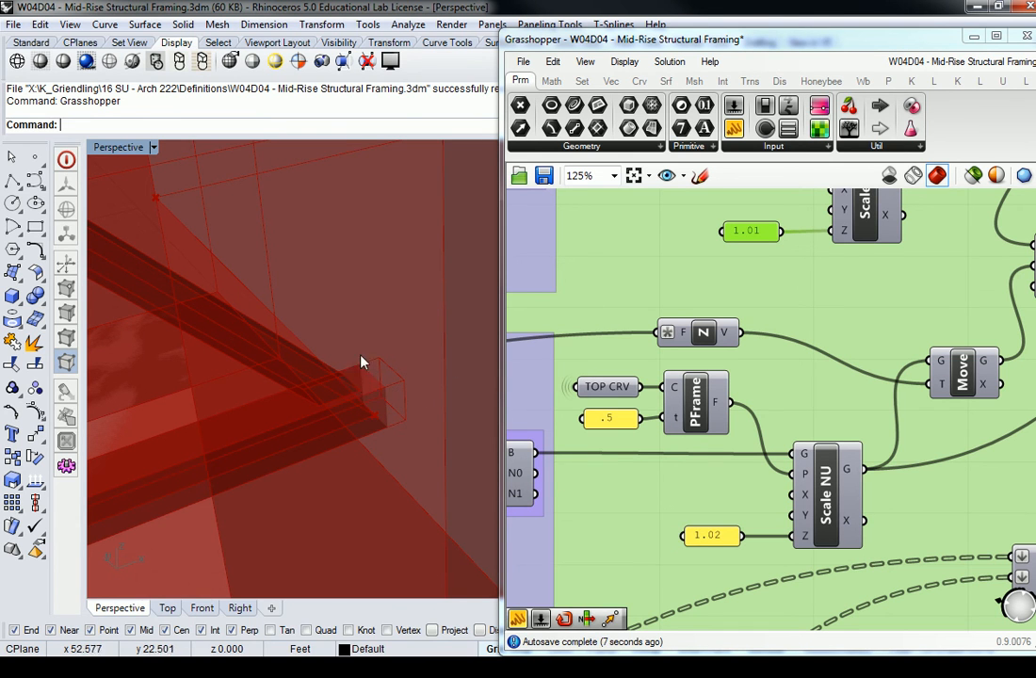
Recheck the bottom chord's Z scale panel and view the chord end at the column from another angle
{"action": "double_click", "coordinate": [743, 233]}
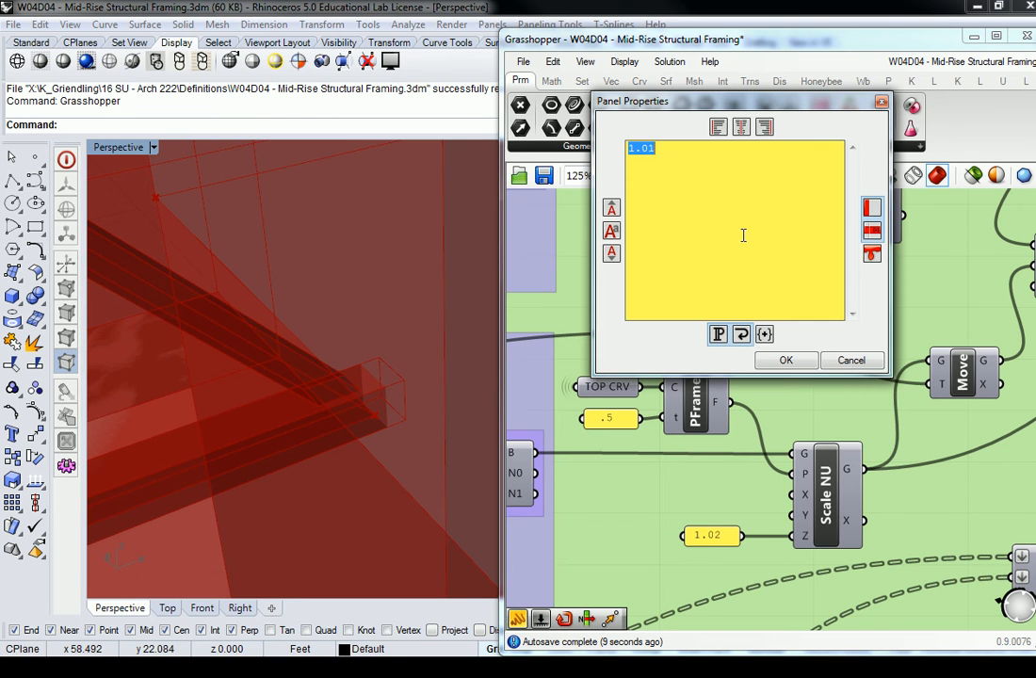
{"action": "left_click", "coordinate": [785, 360]}
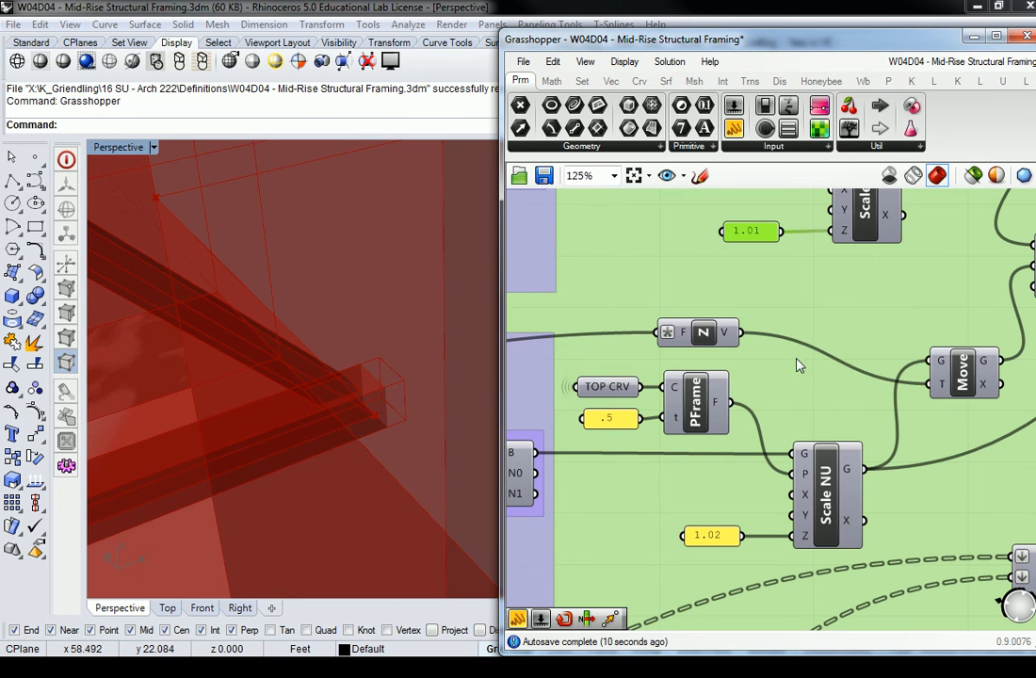
{"action": "right_click_drag", "start_coordinate": [418, 388], "coordinate": [361, 397]}
{"action": "double_click", "coordinate": [750, 231]}
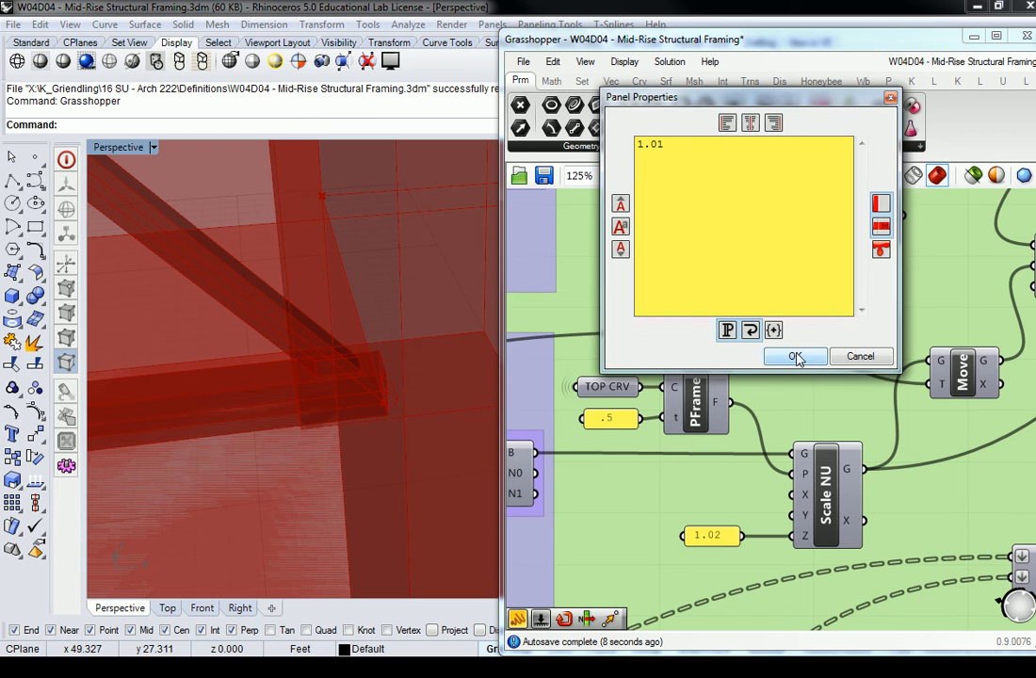
{"action": "left_click", "coordinate": [796, 358]}
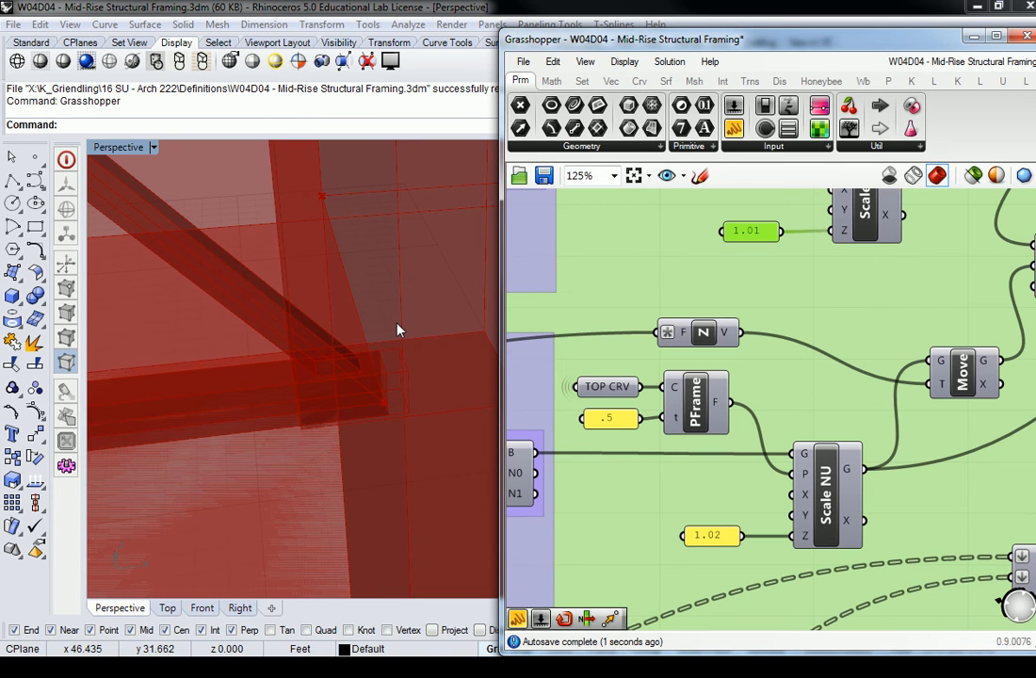
Examine the truss within the whole tower and at both ends where it meets the columns
{"action": "scroll", "coordinate": [396, 330], "scroll_direction": "down", "scroll_amount": 10}
{"action": "scroll", "coordinate": [332, 348], "scroll_direction": "down", "scroll_amount": 8}
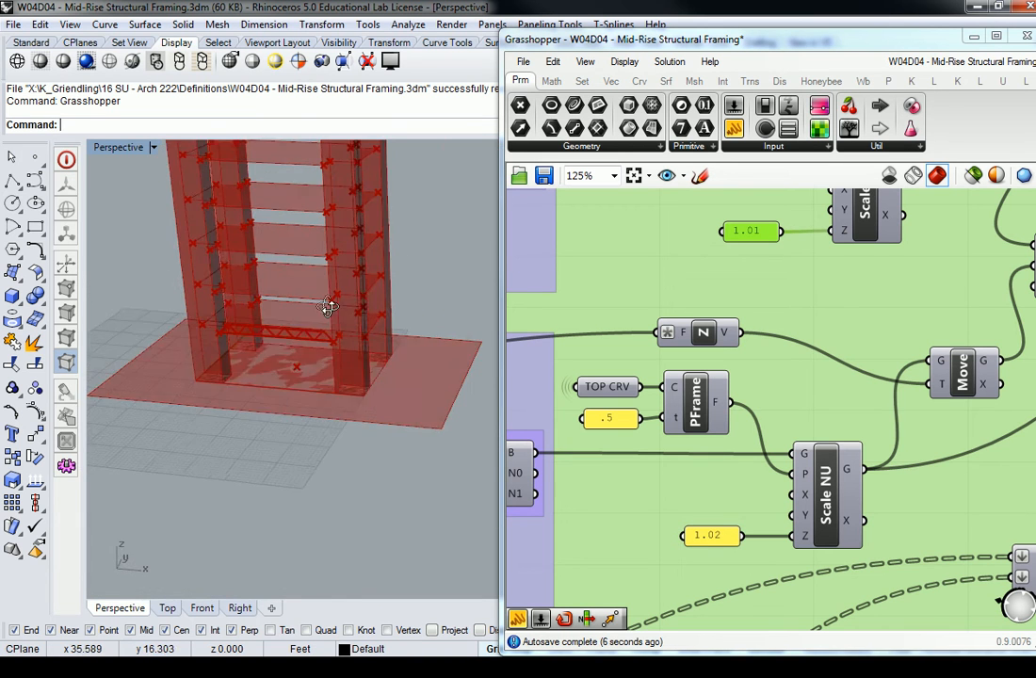
{"action": "scroll", "coordinate": [368, 391], "scroll_direction": "down", "scroll_amount": 2}
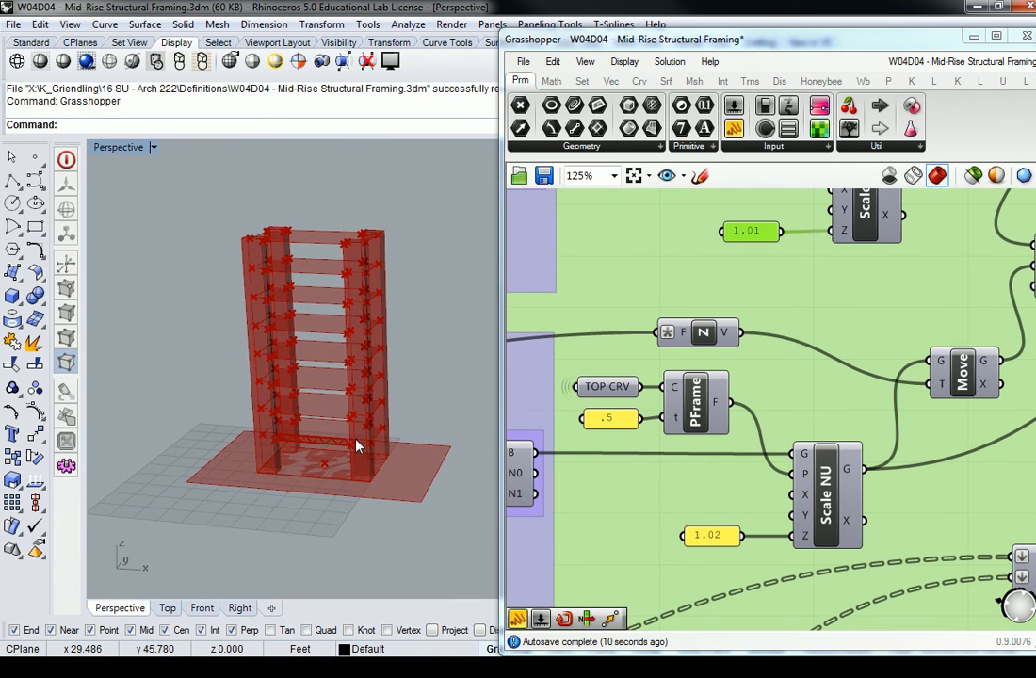
{"action": "scroll", "coordinate": [355, 446], "scroll_direction": "up", "scroll_amount": 10}
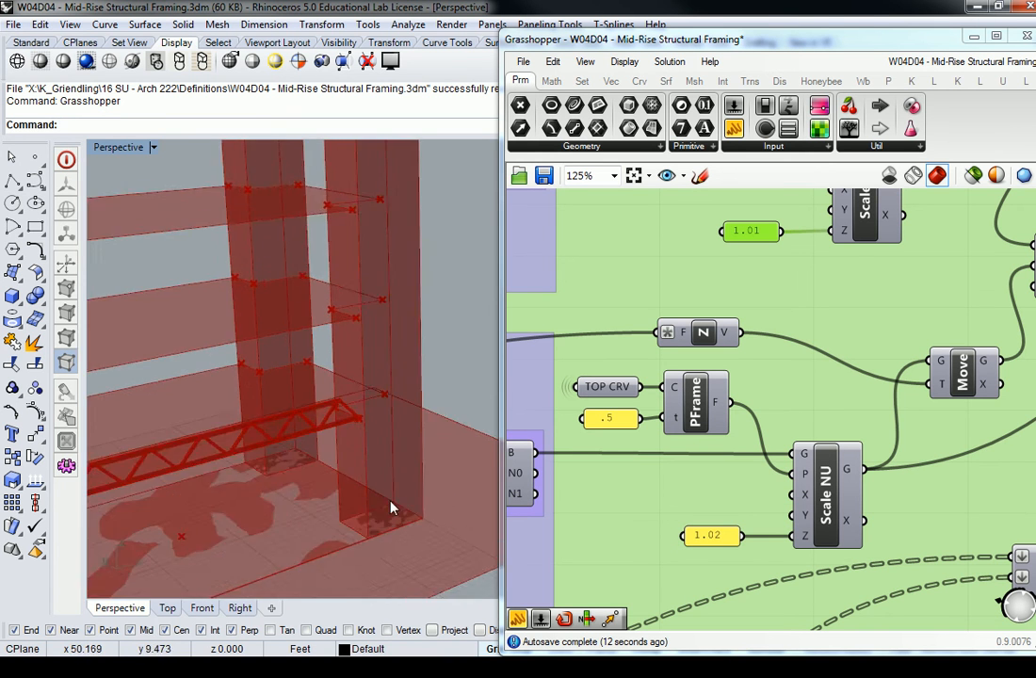
{"action": "scroll", "coordinate": [302, 360], "scroll_direction": "up", "scroll_amount": 10}
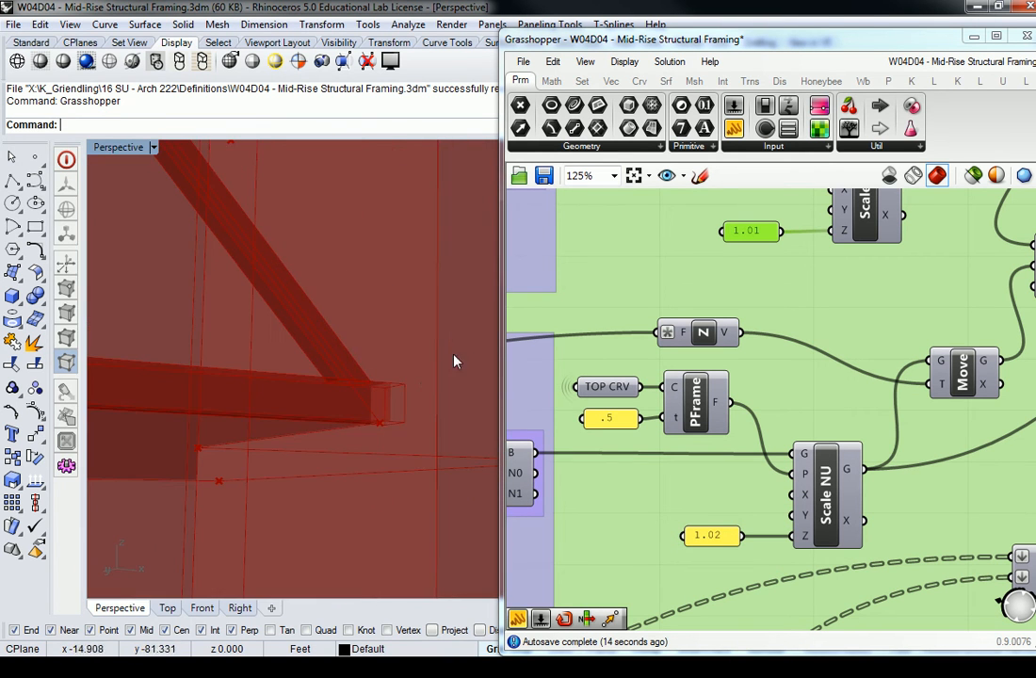
{"action": "scroll", "coordinate": [427, 383], "scroll_direction": "down", "scroll_amount": 8}
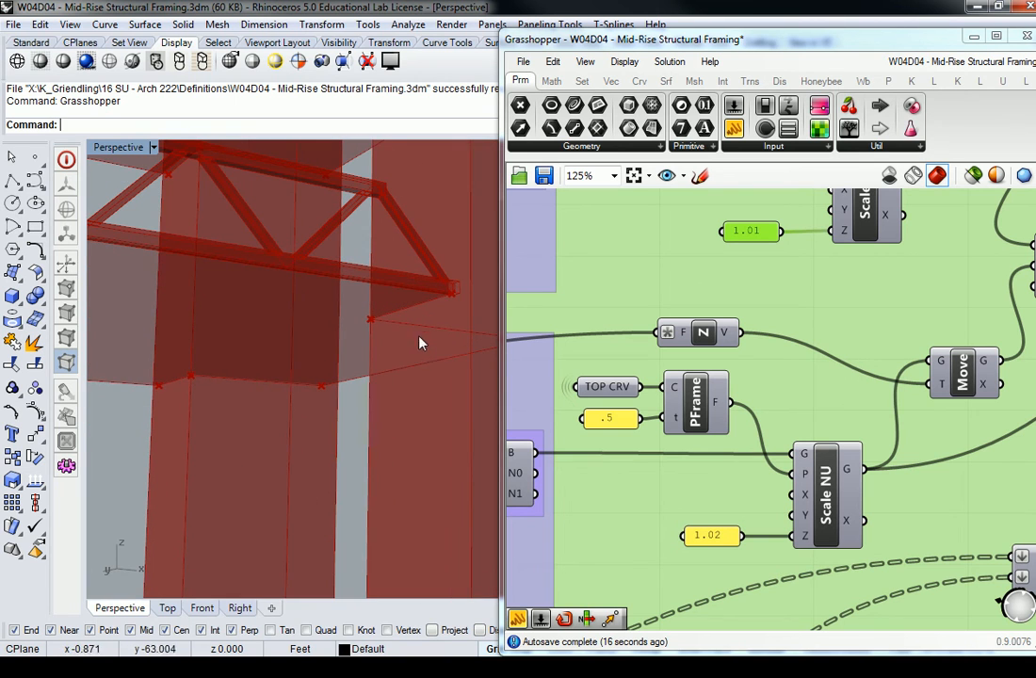
{"action": "right_click_drag", "start_coordinate": [459, 318], "coordinate": [273, 369]}
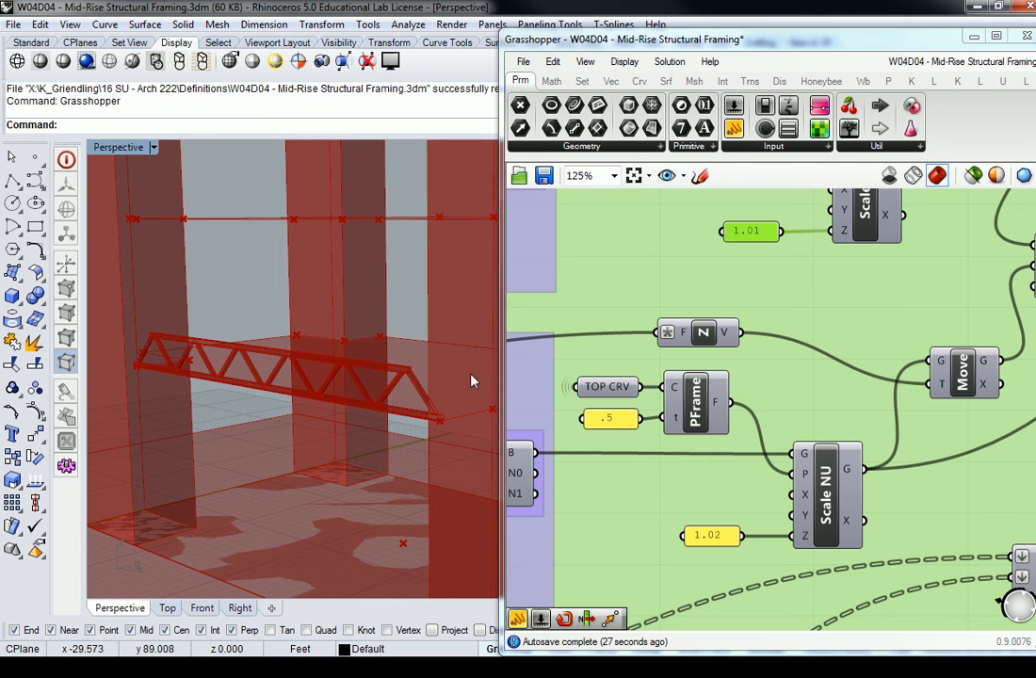
{"action": "scroll", "coordinate": [418, 402], "scroll_direction": "up", "scroll_amount": 2}
{"action": "scroll", "coordinate": [250, 309], "scroll_direction": "up", "scroll_amount": 2}
{"action": "scroll", "coordinate": [235, 311], "scroll_direction": "up", "scroll_amount": 2}
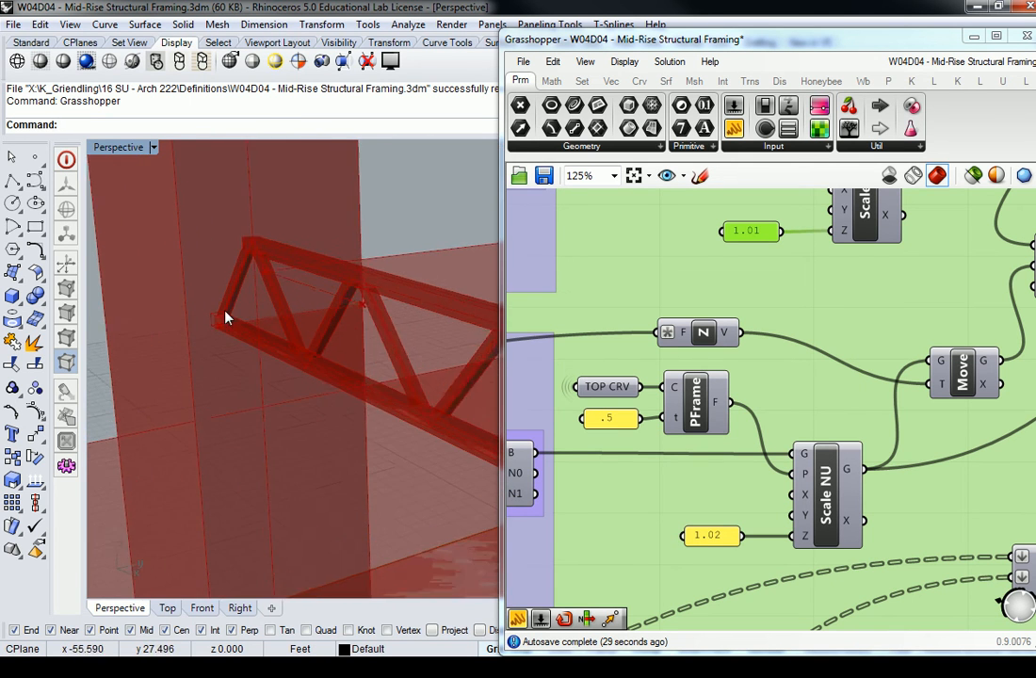
{"action": "scroll", "coordinate": [753, 301], "scroll_direction": "down", "scroll_amount": 3}
{"action": "scroll", "coordinate": [754, 302], "scroll_direction": "down", "scroll_amount": 4}
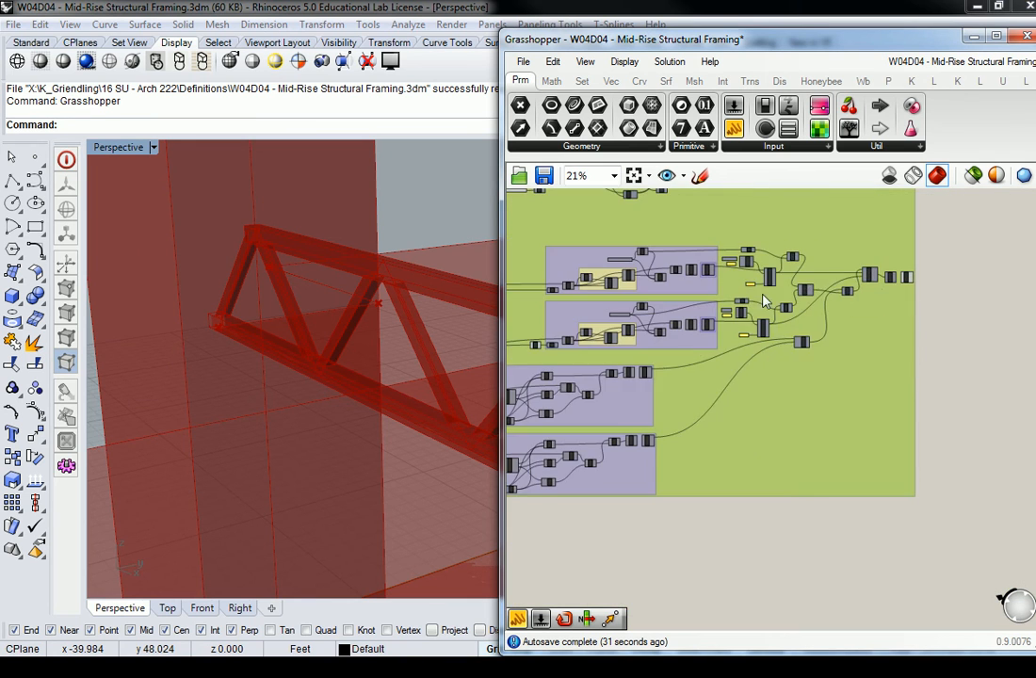
Highlight the Face Merge result and examine the complete truss and its chord ends between the columns from several angles
{"action": "scroll", "coordinate": [918, 282], "scroll_direction": "up", "scroll_amount": 2}
{"action": "left_click", "coordinate": [858, 295]}
{"action": "scroll", "coordinate": [859, 295], "scroll_direction": "up", "scroll_amount": 3}
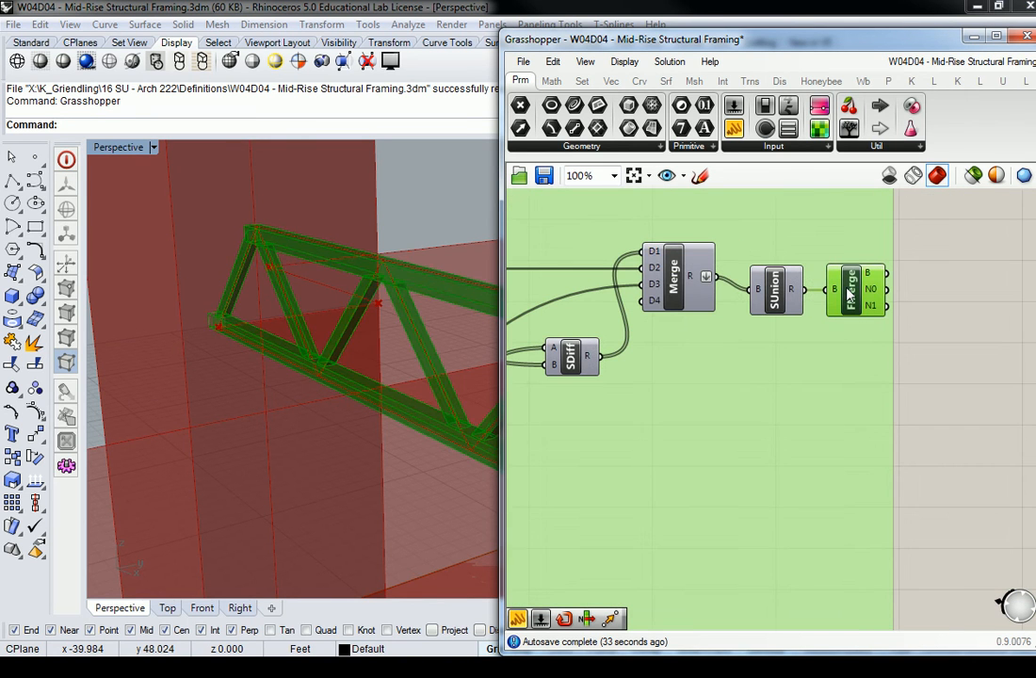
{"action": "right_click_drag", "start_coordinate": [383, 334], "coordinate": [243, 272]}
{"action": "scroll", "coordinate": [394, 407], "scroll_direction": "down", "scroll_amount": 5}
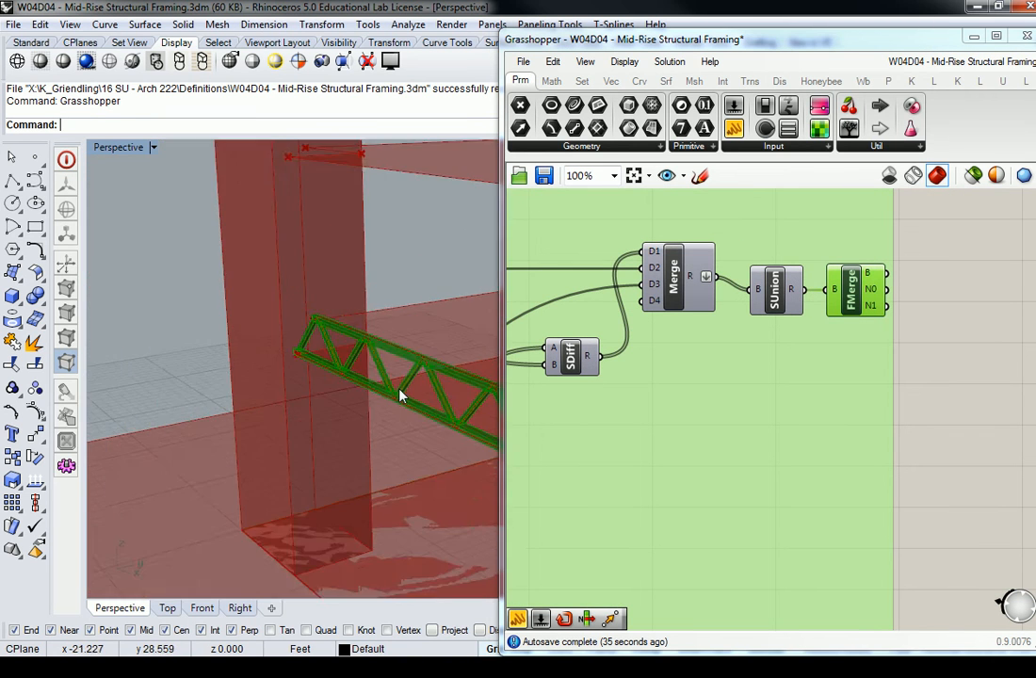
{"action": "scroll", "coordinate": [335, 370], "scroll_direction": "up", "scroll_amount": 2}
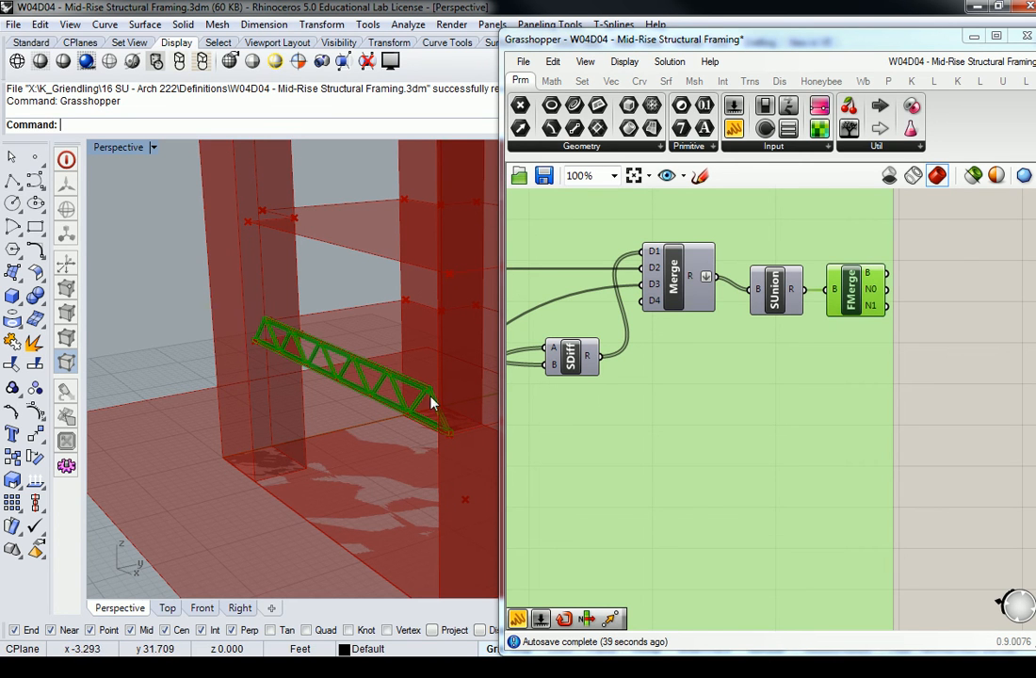
{"action": "left_click", "coordinate": [823, 393]}
{"action": "scroll", "coordinate": [959, 340], "scroll_direction": "down", "scroll_amount": 8}
{"action": "scroll", "coordinate": [794, 350], "scroll_direction": "up", "scroll_amount": 8}
{"action": "scroll", "coordinate": [400, 396], "scroll_direction": "up", "scroll_amount": 5}
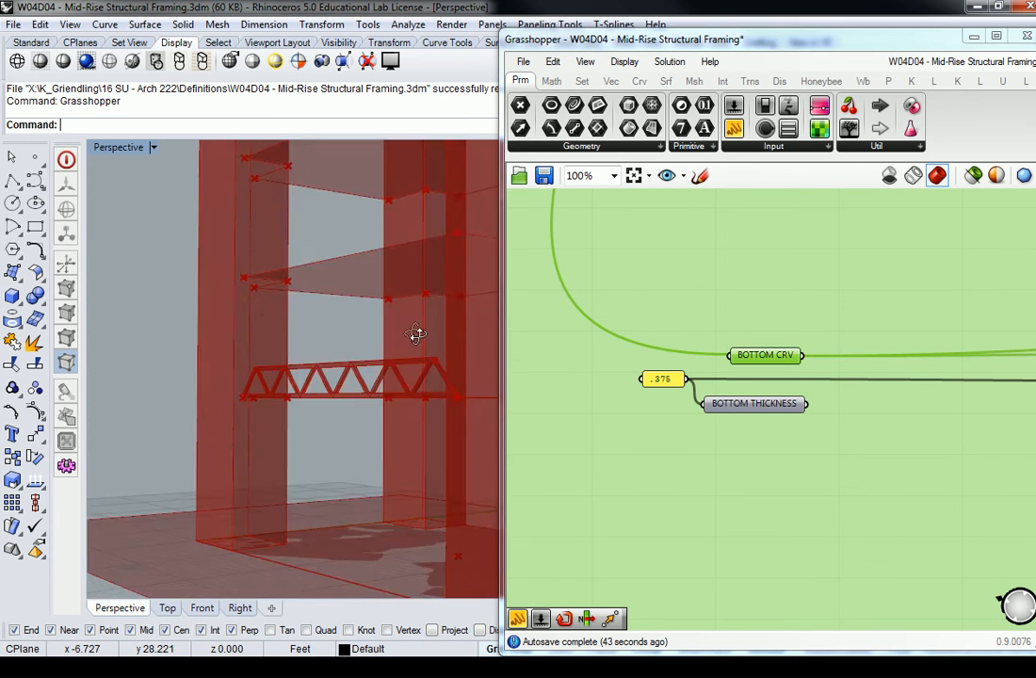
{"action": "scroll", "coordinate": [464, 393], "scroll_direction": "up", "scroll_amount": 4}
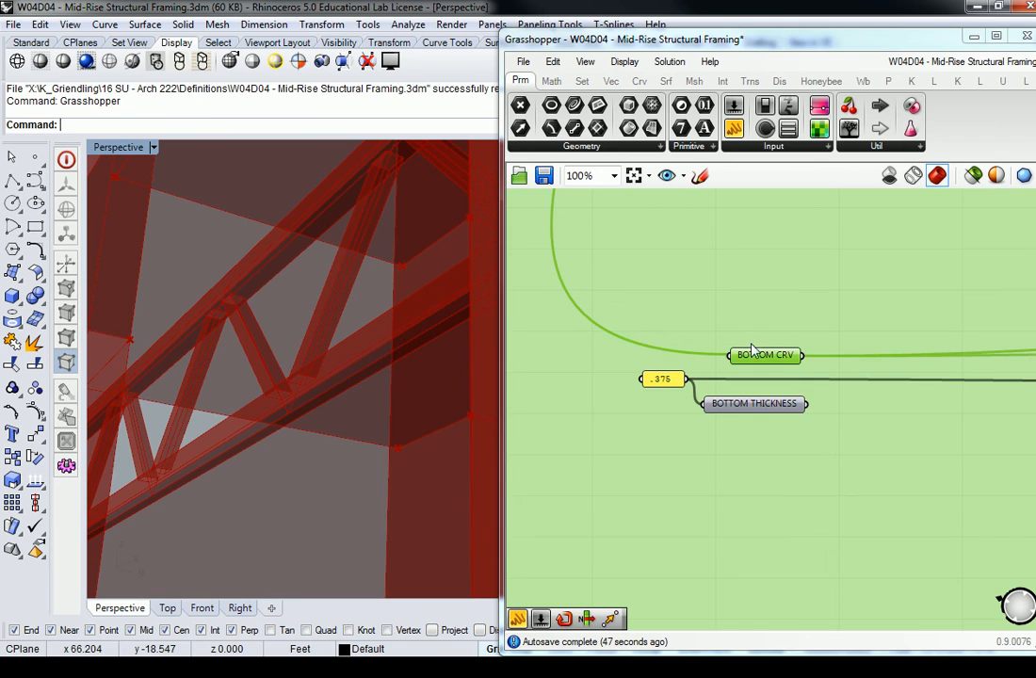
Duplicate the BOTTOM CRV curve parameter and connect the original parameter's output to the duplicate's input
{"action": "scroll", "coordinate": [603, 405], "scroll_direction": "down", "scroll_amount": 6}
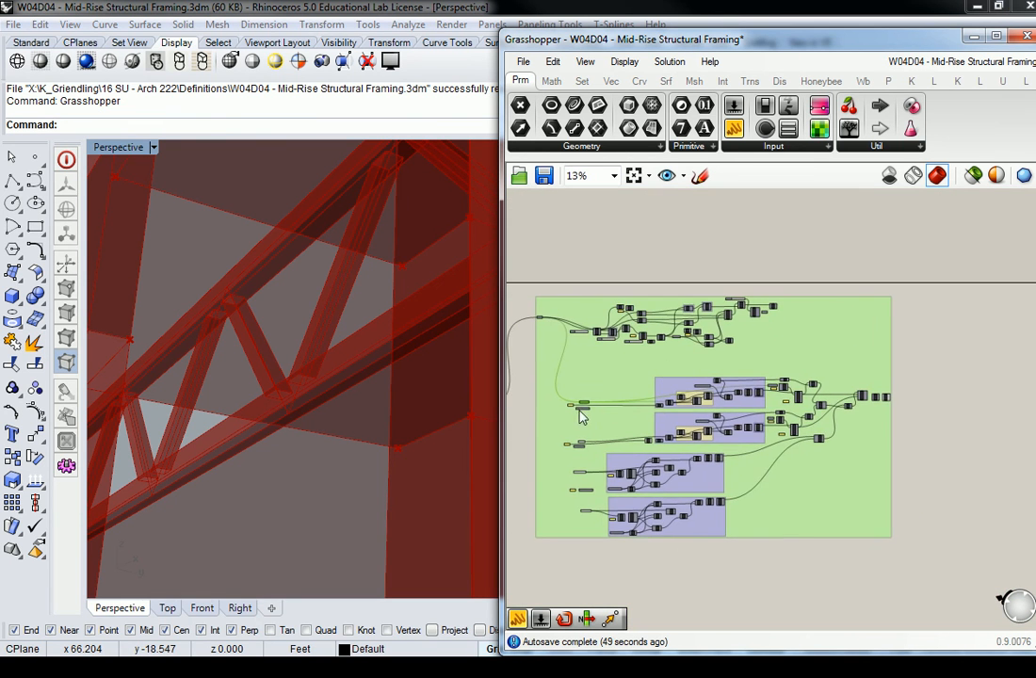
{"action": "scroll", "coordinate": [588, 403], "scroll_direction": "up", "scroll_amount": 3}
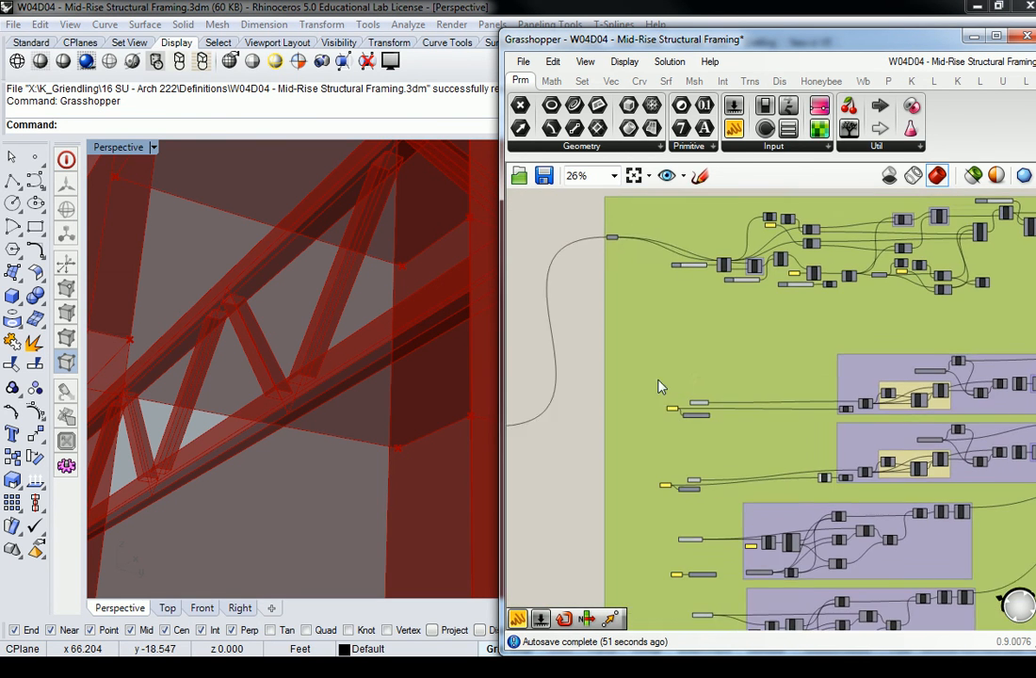
{"action": "scroll", "coordinate": [697, 403], "scroll_direction": "up", "scroll_amount": 8}
{"action": "left_click", "coordinate": [770, 405]}
{"action": "key", "text": "ctrl+c"}
{"action": "key", "text": "ctrl+v"}
{"action": "left_click_drag", "start_coordinate": [823, 406], "coordinate": [861, 364]}
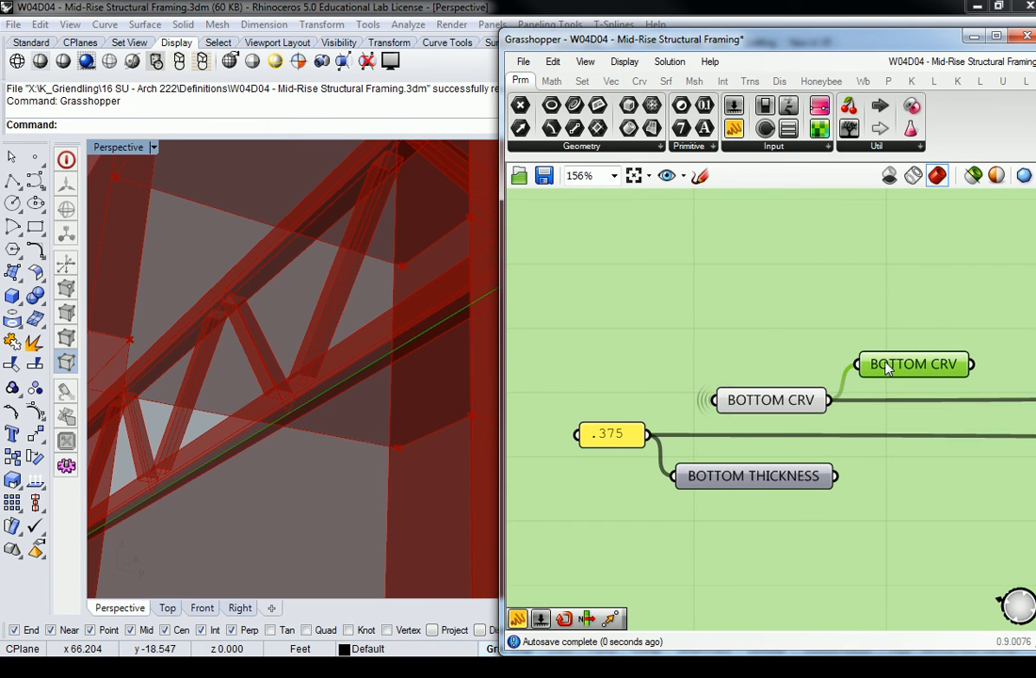
Hide the duplicate BOTTOM CRV parameter's incoming wire and place the parameter outside the truss group near the Face Merge component
{"action": "right_click", "coordinate": [871, 369]}
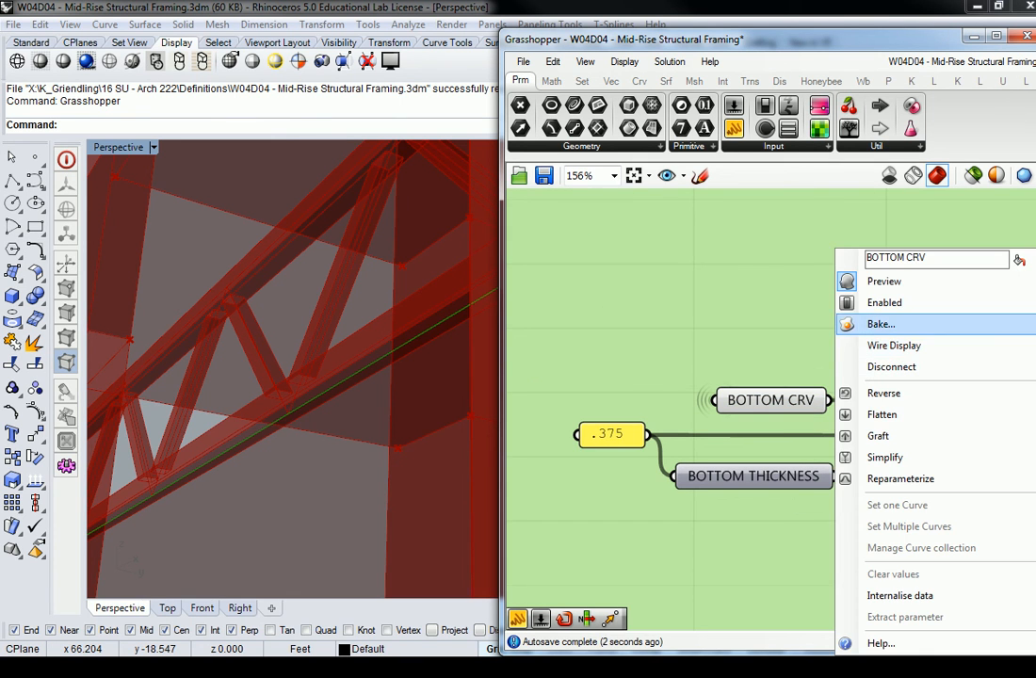
{"action": "left_click", "coordinate": [850, 395]}
{"action": "scroll", "coordinate": [635, 347], "scroll_direction": "down", "scroll_amount": 6}
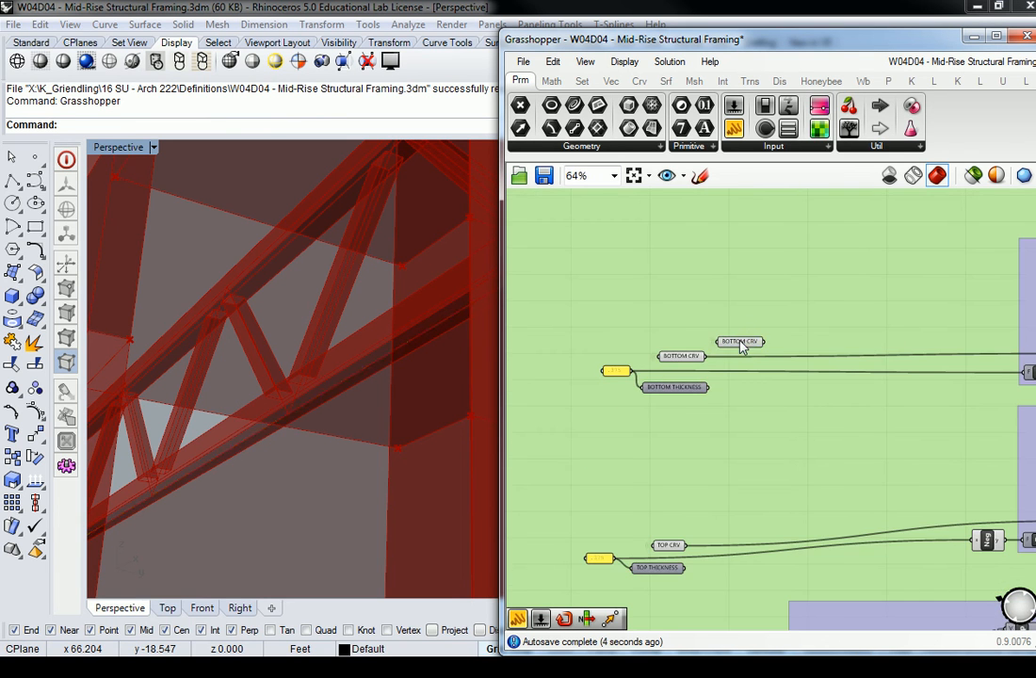
{"action": "scroll", "coordinate": [740, 346], "scroll_direction": "down", "scroll_amount": 10}
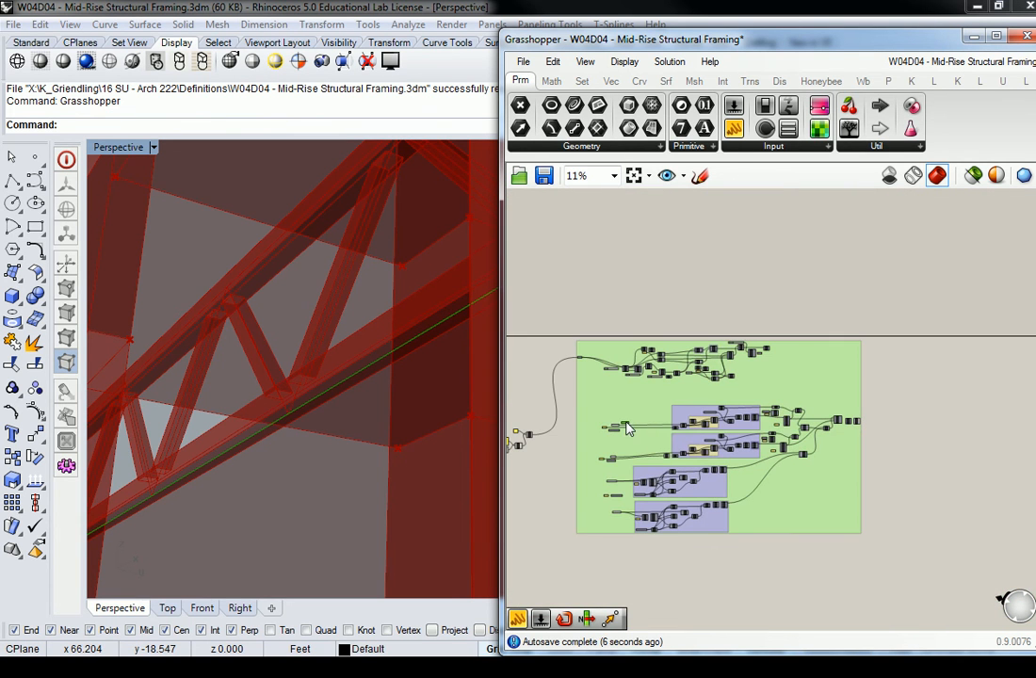
{"action": "scroll", "coordinate": [868, 424], "scroll_direction": "up", "scroll_amount": 3}
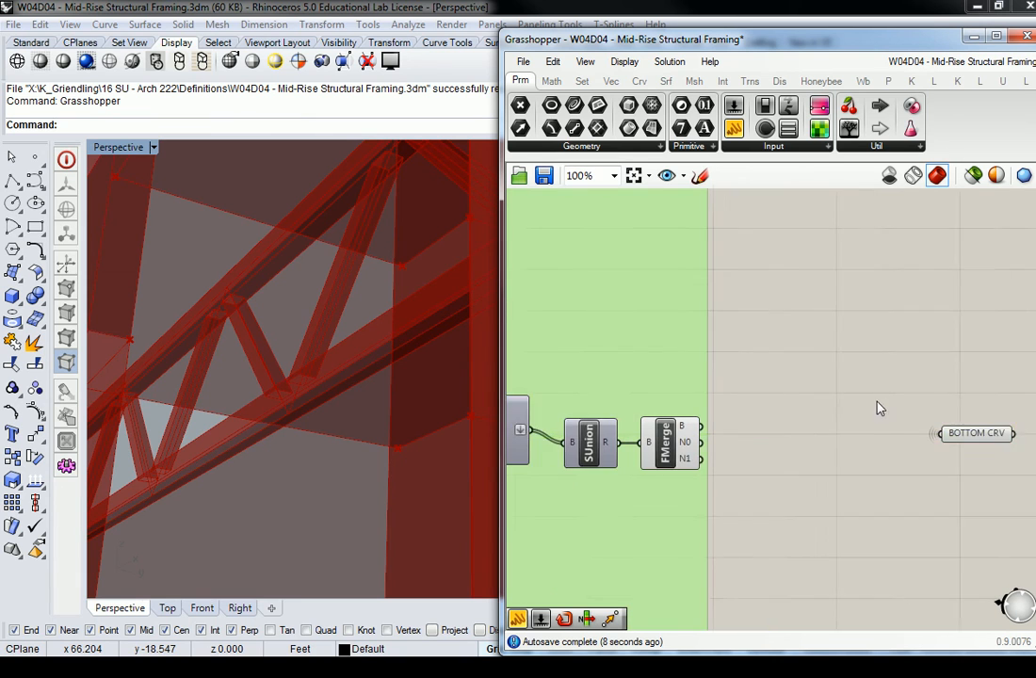
{"action": "left_click_drag", "start_coordinate": [908, 444], "coordinate": [777, 503]}
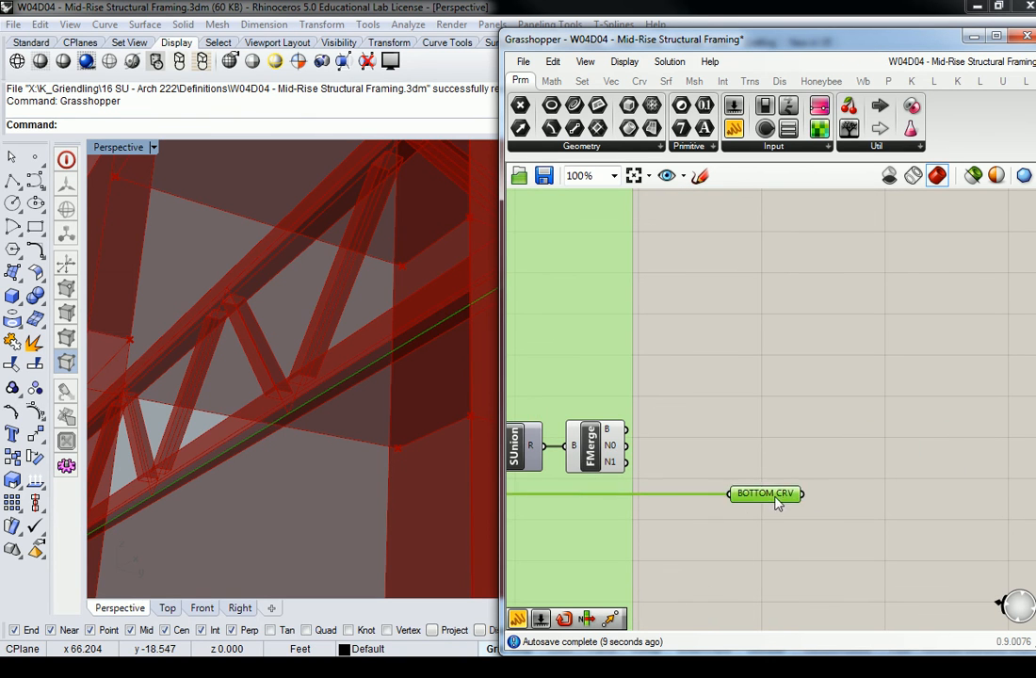
Add a Rotate Axis component after the truss group and connect Face Merge's brep output to its geometry input
{"action": "left_click", "coordinate": [596, 453]}
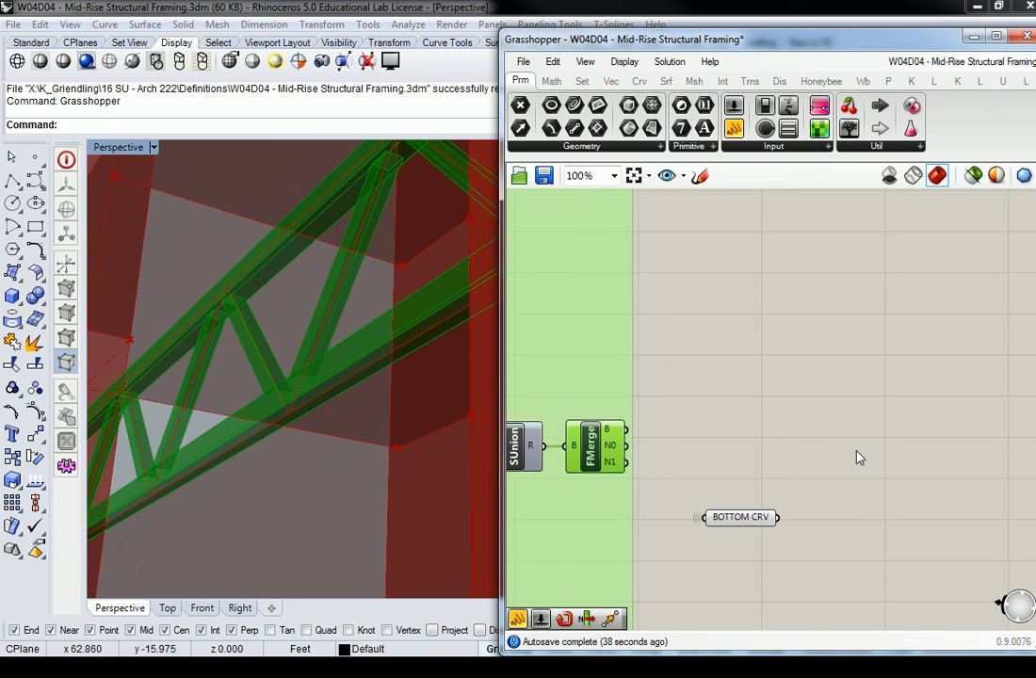
{"action": "right_click_drag", "start_coordinate": [755, 396], "coordinate": [802, 347]}
{"action": "left_click", "coordinate": [803, 347]}
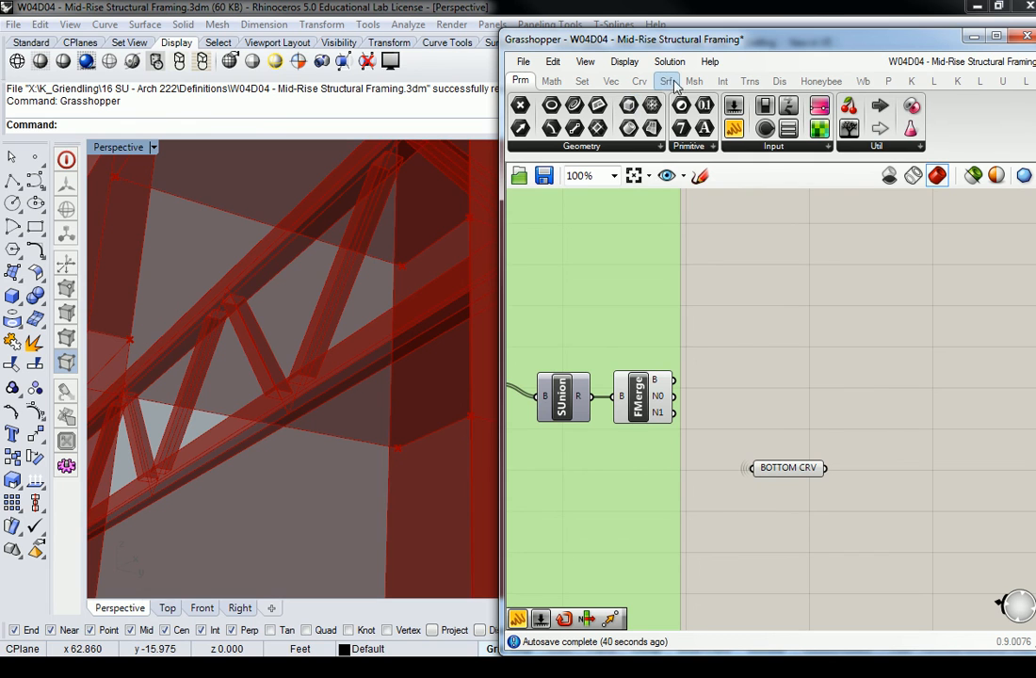
{"action": "left_click", "coordinate": [750, 82]}
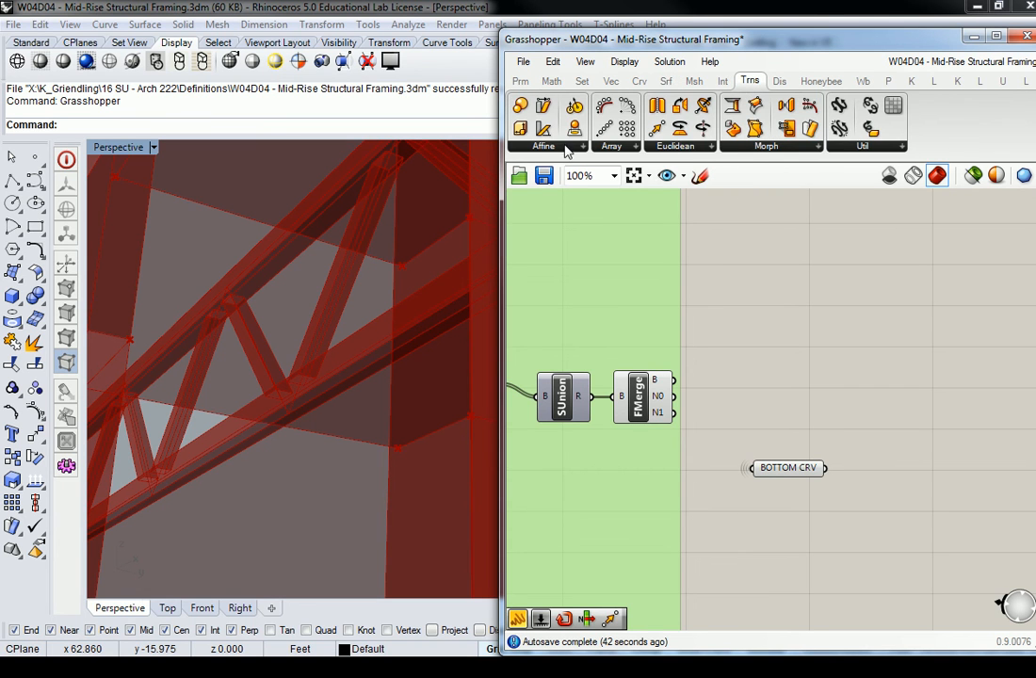
{"action": "left_click", "coordinate": [683, 147]}
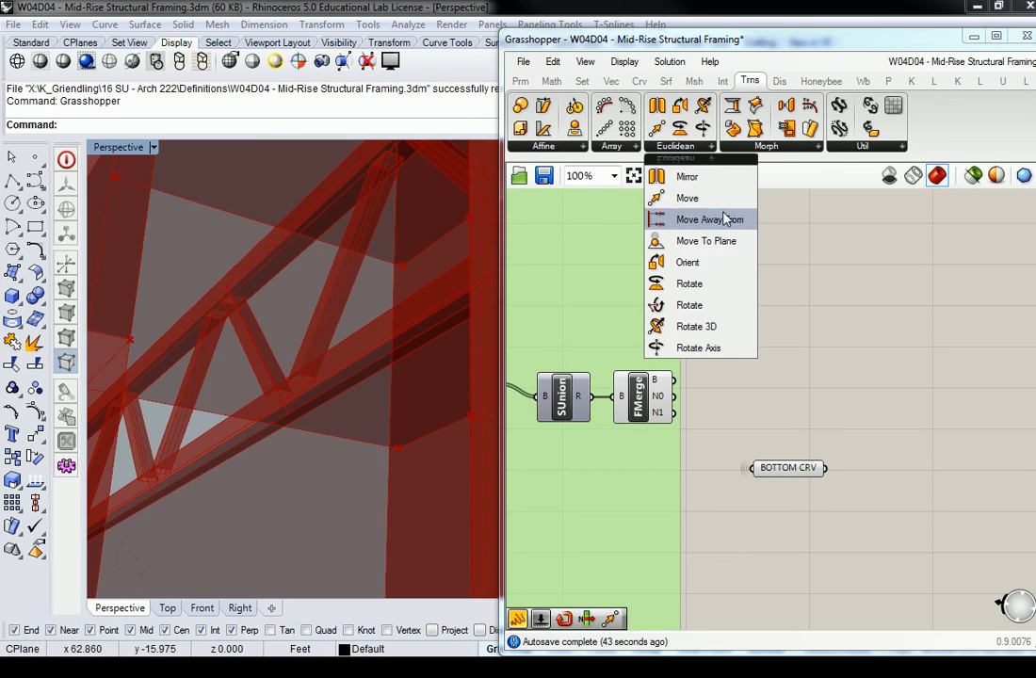
{"action": "left_click", "coordinate": [696, 348]}
{"action": "left_click", "coordinate": [823, 376]}
{"action": "left_click", "coordinate": [772, 391]}
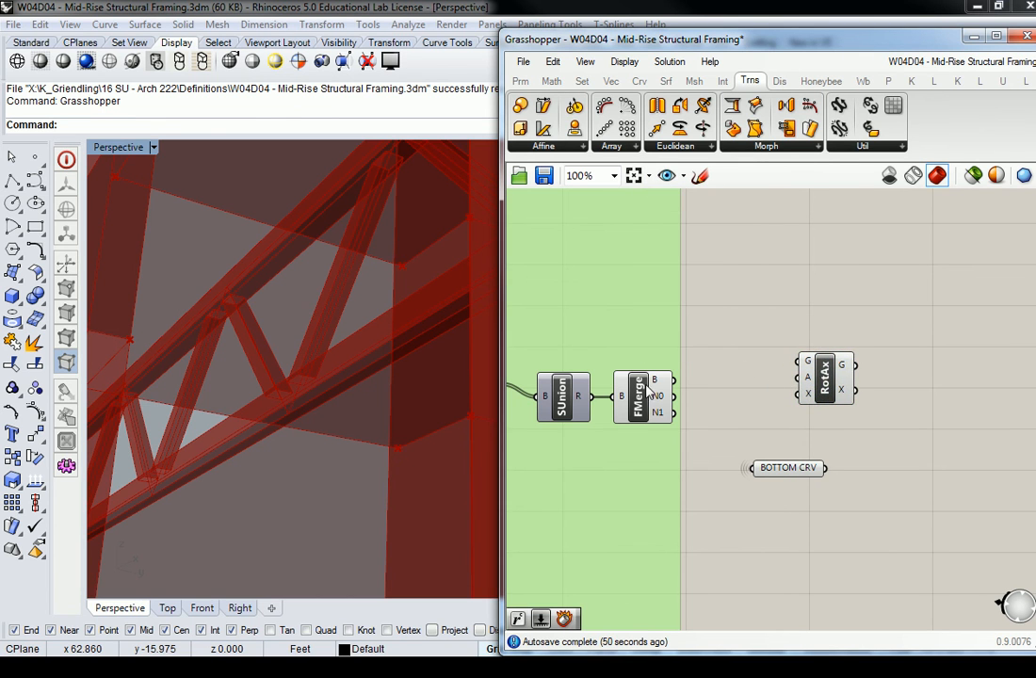
{"action": "left_click_drag", "start_coordinate": [674, 380], "coordinate": [799, 361]}
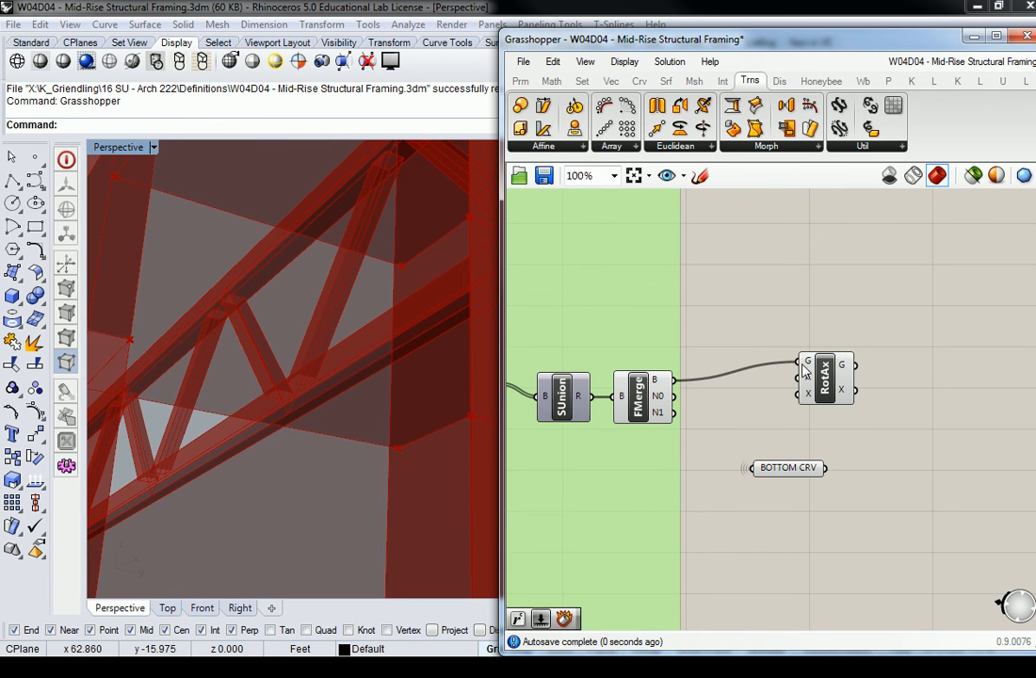
Connect the duplicate BOTTOM CRV parameter to Rotate Axis's axis input and check the rotated truss in the model
{"action": "scroll", "coordinate": [330, 358], "scroll_direction": "down", "scroll_amount": 8}
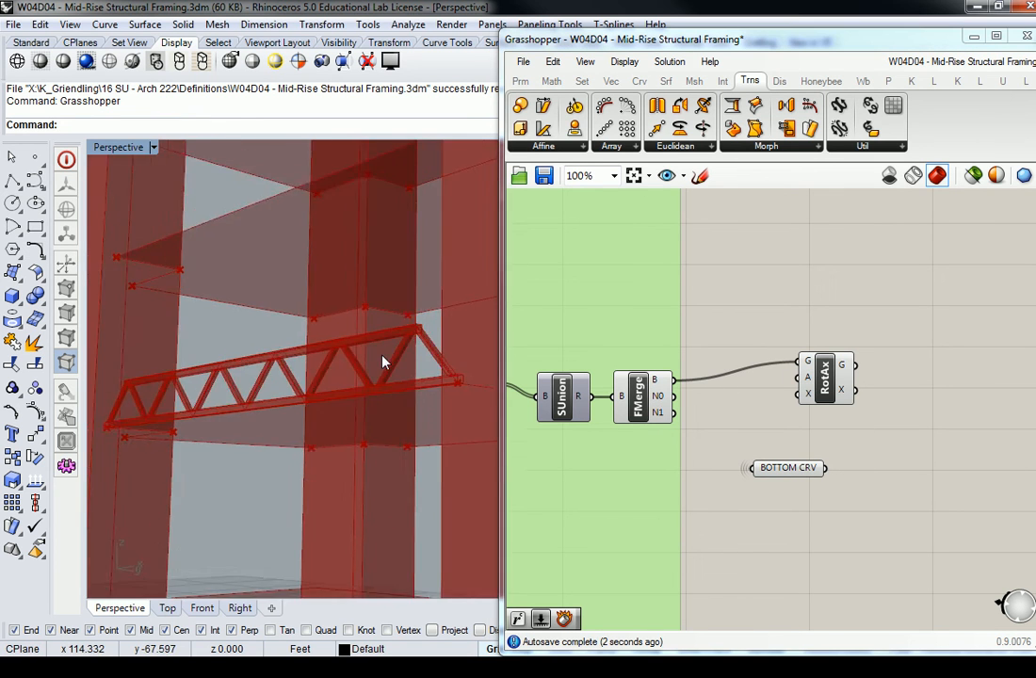
{"action": "scroll", "coordinate": [323, 411], "scroll_direction": "up", "scroll_amount": 8}
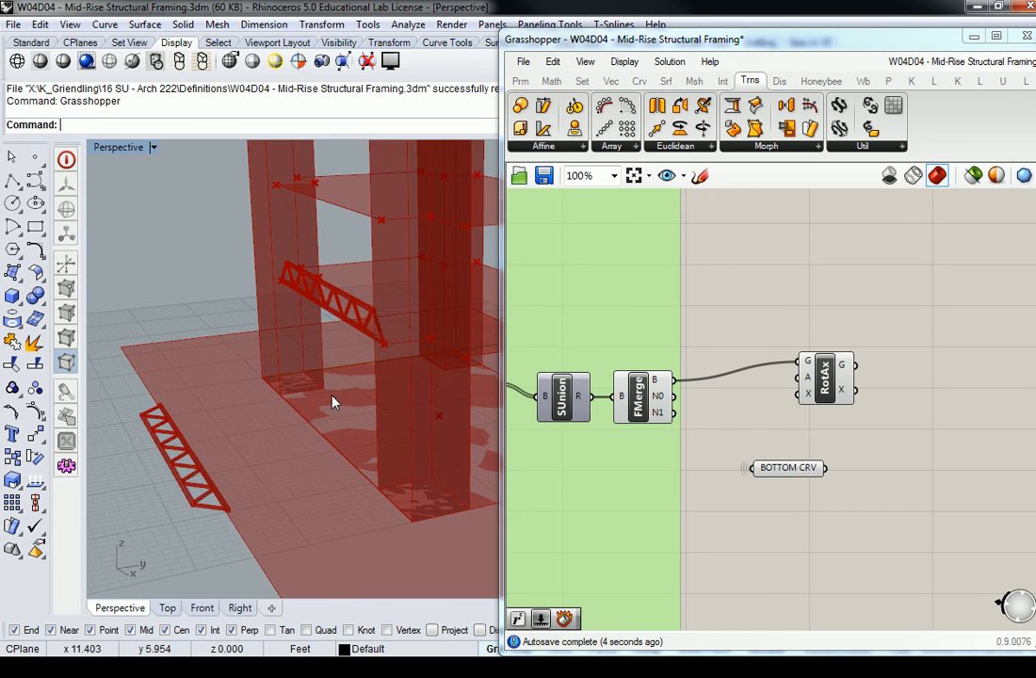
{"action": "left_click_drag", "start_coordinate": [826, 376], "coordinate": [874, 376]}
{"action": "left_click_drag", "start_coordinate": [788, 466], "coordinate": [758, 336]}
{"action": "left_click_drag", "start_coordinate": [815, 360], "coordinate": [845, 363]}
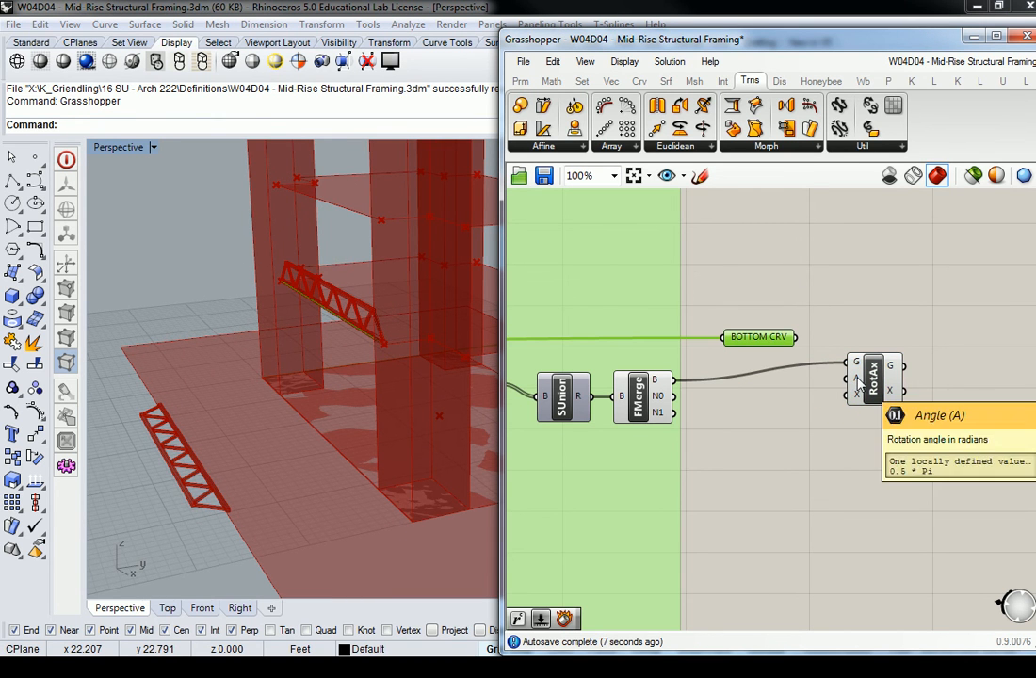
{"action": "left_click_drag", "start_coordinate": [781, 338], "coordinate": [845, 395]}
{"action": "mouse_move", "coordinate": [774, 421]}
{"action": "left_mouse_down"}
{"action": "mouse_move", "coordinate": [799, 416]}
{"action": "mouse_move", "coordinate": [773, 412]}
{"action": "left_mouse_up"}
{"action": "left_click", "coordinate": [771, 341]}
{"action": "scroll", "coordinate": [359, 335], "scroll_direction": "up", "scroll_amount": 5}
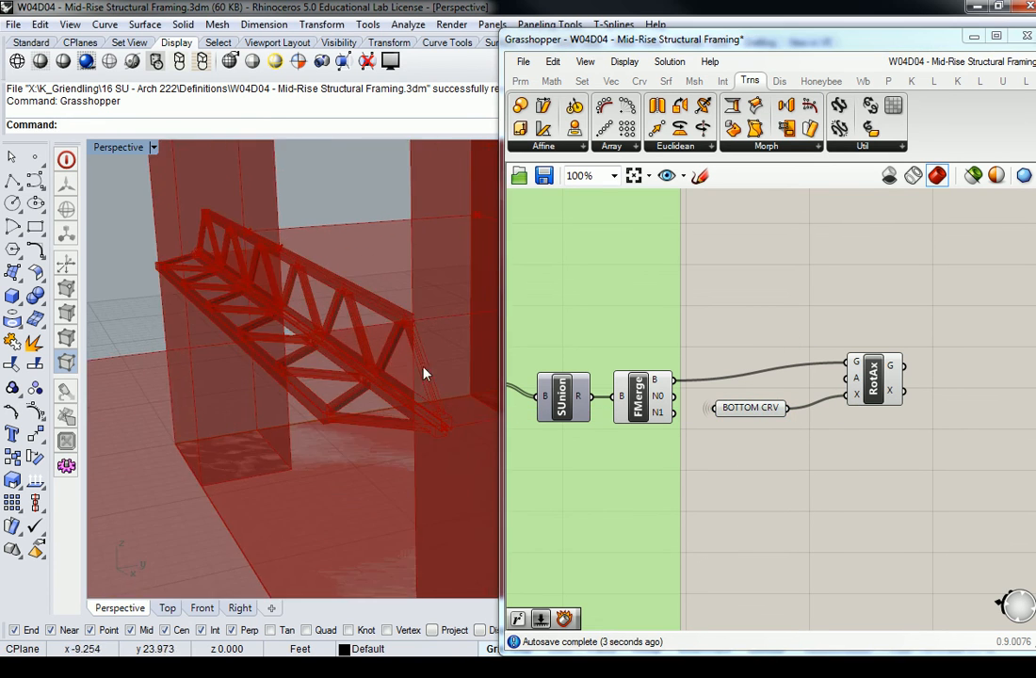
{"action": "right_click_drag", "start_coordinate": [393, 381], "coordinate": [372, 362]}
{"action": "left_click", "coordinate": [817, 326]}
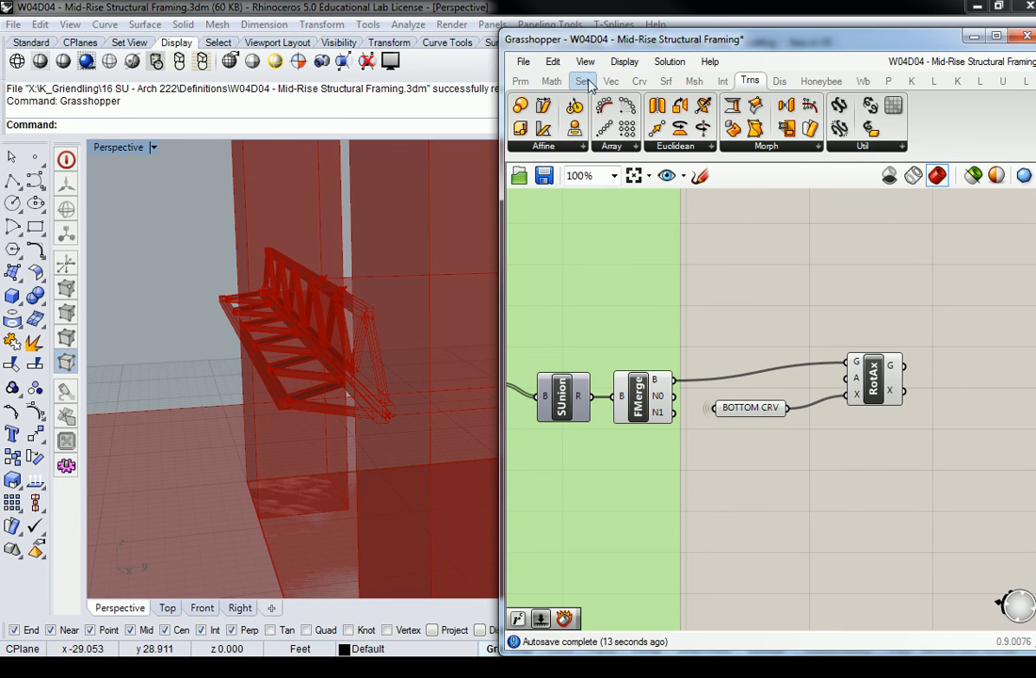
Add a Radians component and connect its output to Rotate Axis's angle input
{"action": "left_click", "coordinate": [551, 82]}
{"action": "left_click", "coordinate": [909, 147]}
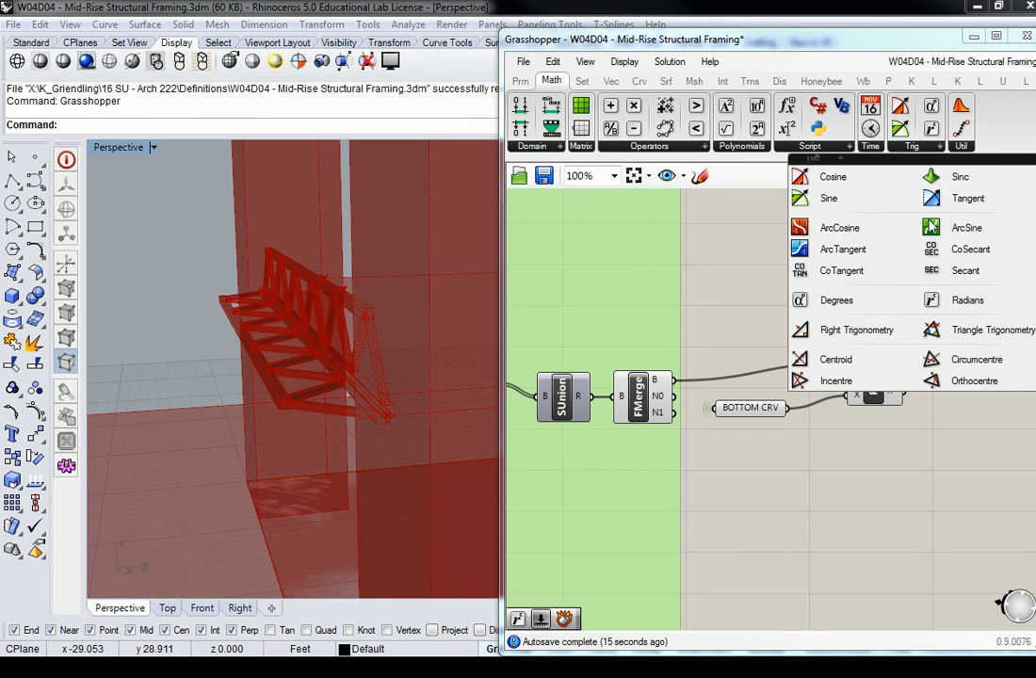
{"action": "left_click", "coordinate": [967, 299]}
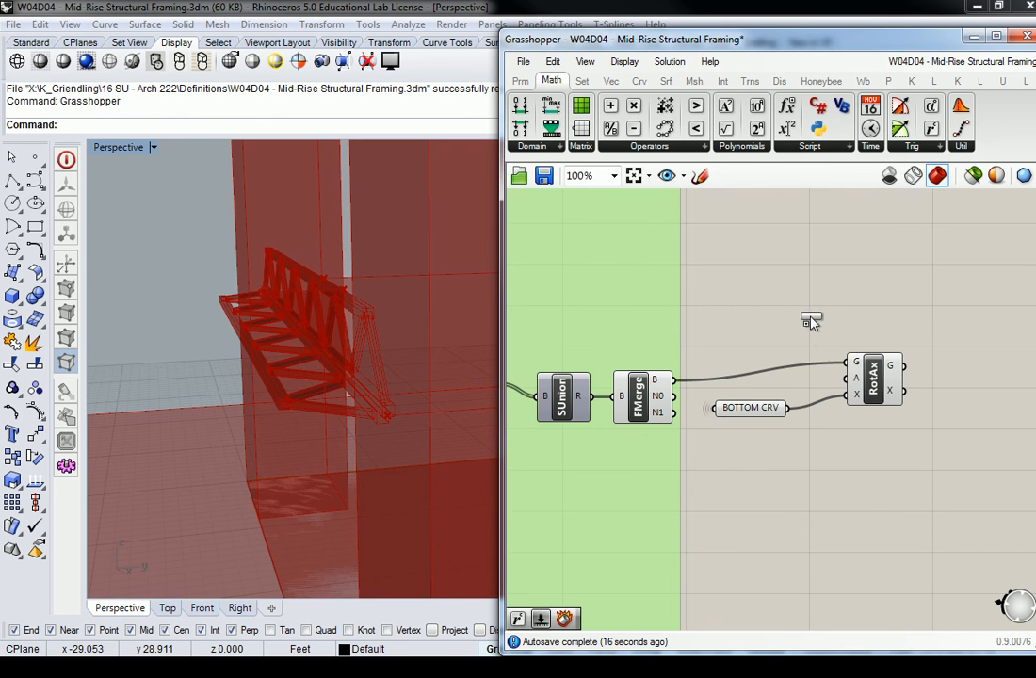
{"action": "left_click", "coordinate": [813, 335]}
{"action": "left_click_drag", "start_coordinate": [831, 330], "coordinate": [795, 342]}
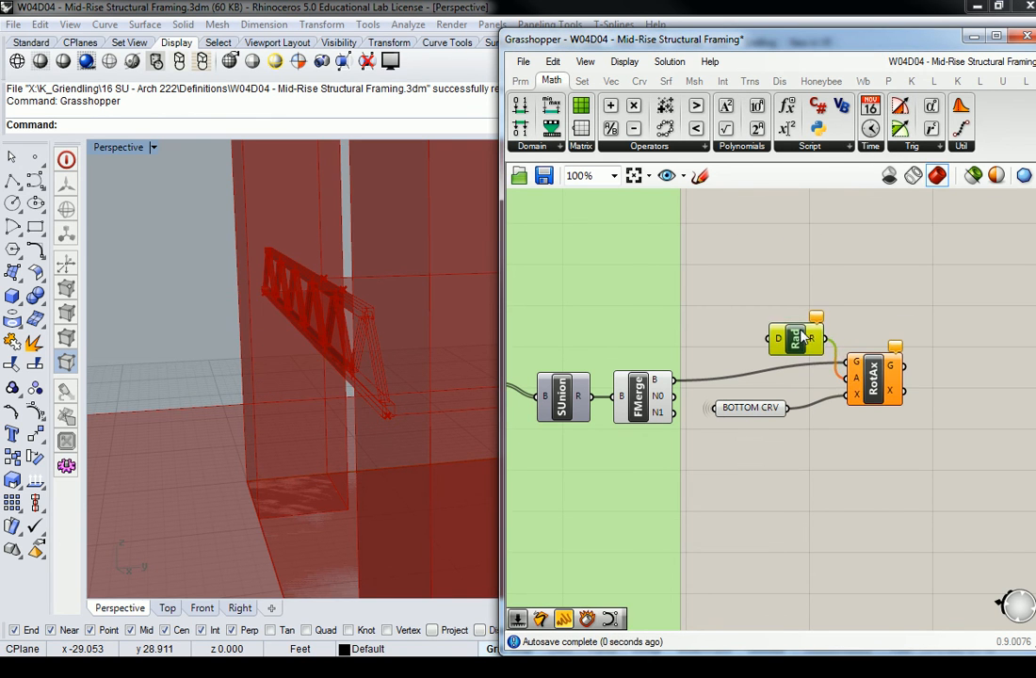
{"action": "double_click", "coordinate": [724, 317]}
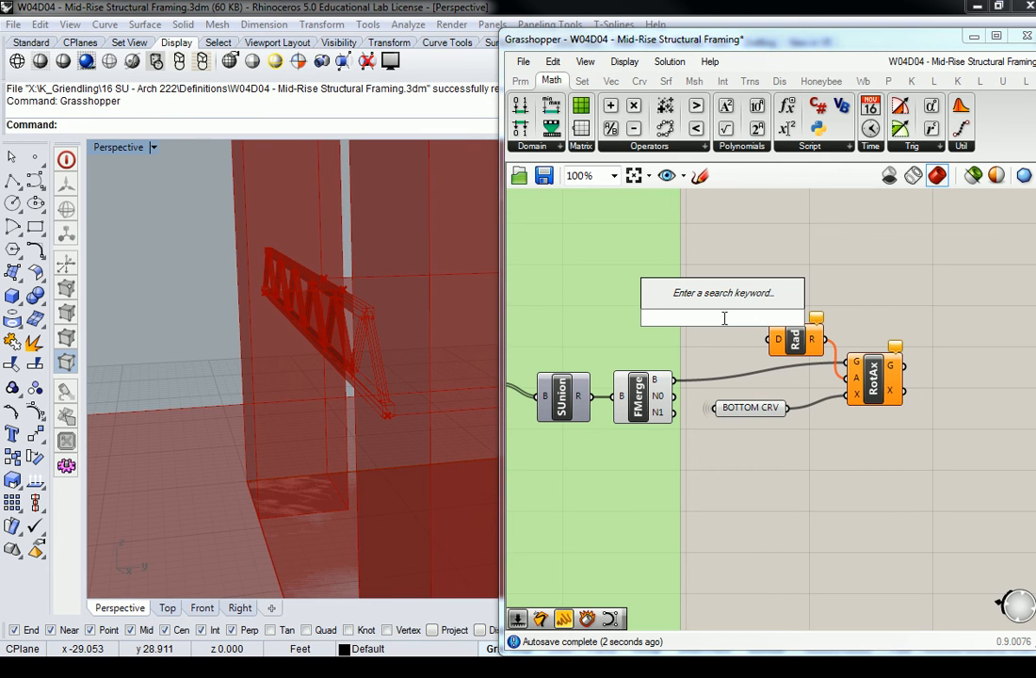
{"action": "type", "text": "9<180"}
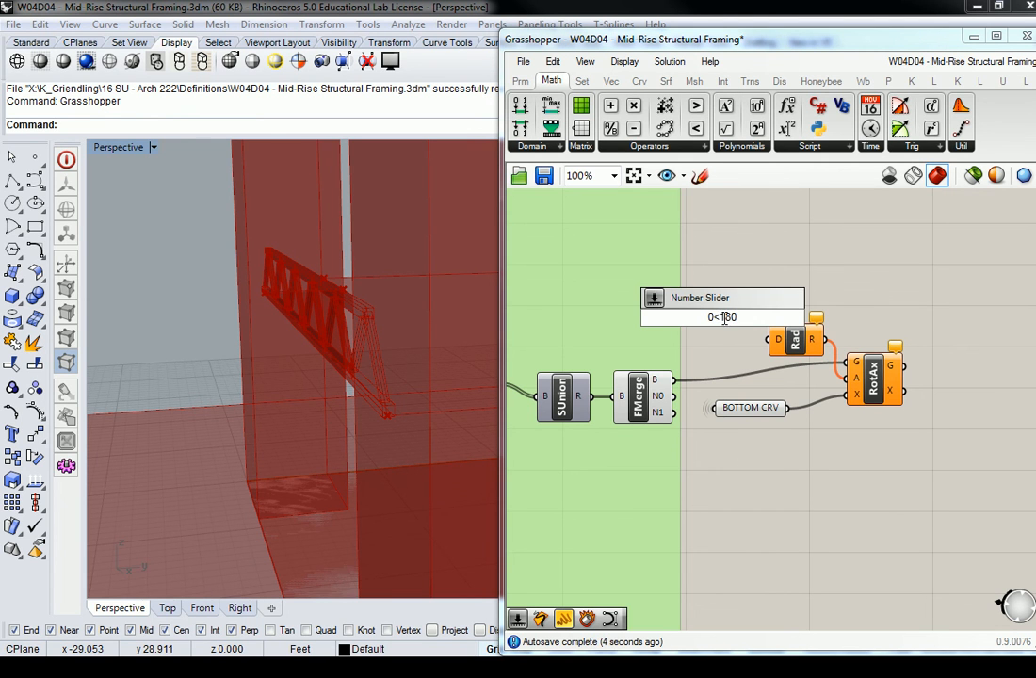
{"action": "key", "text": "Return"}
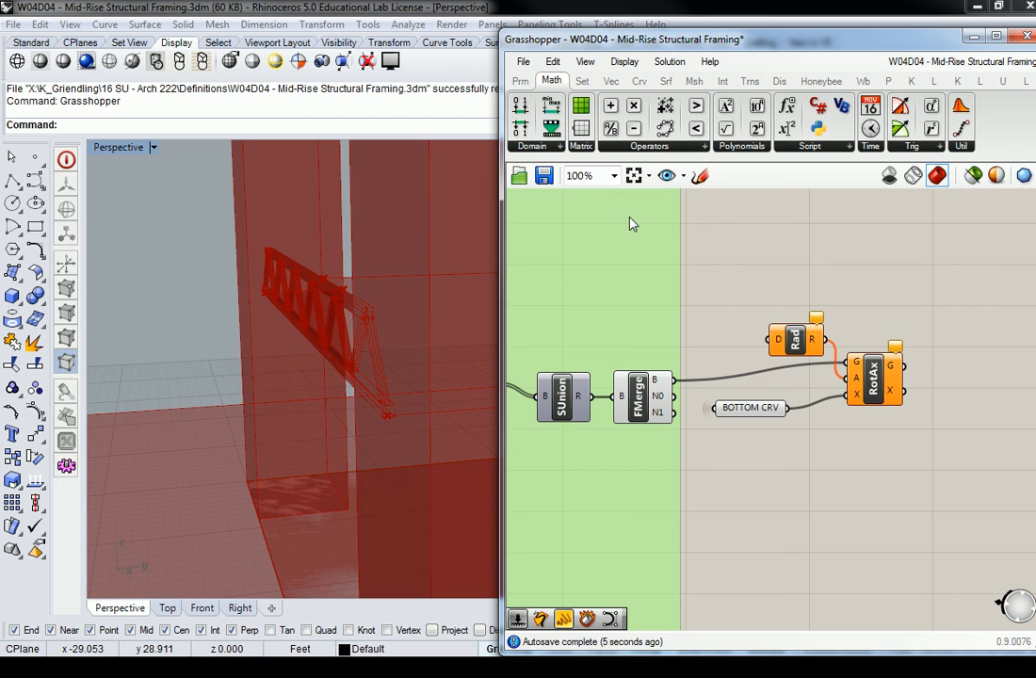
Add a panel containing 180, shrink it to fit, and use it as the degree value for the Radians component
{"action": "left_click", "coordinate": [520, 80]}
{"action": "left_click_drag", "start_coordinate": [765, 105], "coordinate": [735, 301]}
{"action": "double_click", "coordinate": [735, 301]}
{"action": "key", "text": "BackSpace"}
{"action": "type", "text": "180"}
{"action": "key", "text": "Return"}
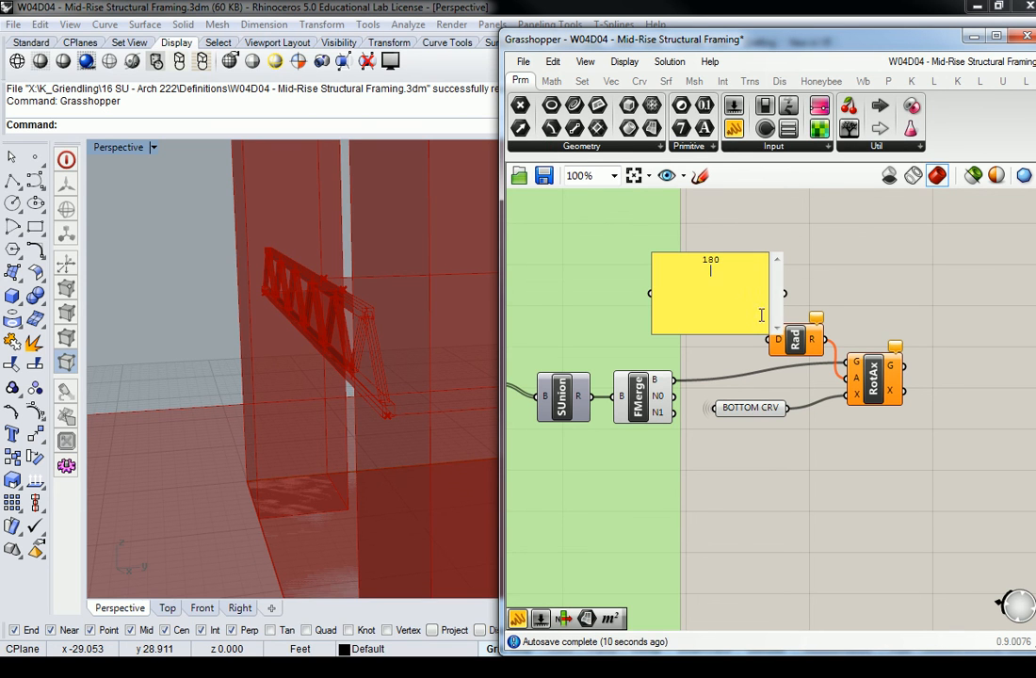
{"action": "left_click", "coordinate": [741, 221]}
{"action": "left_click_drag", "start_coordinate": [775, 336], "coordinate": [730, 341]}
{"action": "left_click", "coordinate": [749, 296]}
Check the truss rotated about its bottom curve by selecting the rotation components and viewing the model from another angle
{"action": "scroll", "coordinate": [723, 300], "scroll_direction": "down", "scroll_amount": 2}
{"action": "right_click_drag", "start_coordinate": [718, 300], "coordinate": [817, 288]}
{"action": "left_click", "coordinate": [768, 348]}
{"action": "right_click_drag", "start_coordinate": [179, 345], "coordinate": [363, 351]}
{"action": "right_click", "coordinate": [363, 351]}
{"action": "left_click", "coordinate": [750, 296]}
{"action": "left_click", "coordinate": [770, 348]}
{"action": "right_click", "coordinate": [770, 348]}
{"action": "left_click", "coordinate": [814, 373]}
{"action": "left_click", "coordinate": [874, 377]}
Turn off the preview of all the truss-generating components, leaving the Rotate Axis result displayed
{"action": "scroll", "coordinate": [735, 320], "scroll_direction": "down", "scroll_amount": 5}
{"action": "scroll", "coordinate": [759, 328], "scroll_direction": "down", "scroll_amount": 1}
{"action": "left_click_drag", "start_coordinate": [659, 214], "coordinate": [881, 414]}
{"action": "middle_click", "coordinate": [819, 299]}
{"action": "left_click", "coordinate": [866, 294]}
{"action": "right_click_drag", "start_coordinate": [337, 391], "coordinate": [410, 374], "text": "shift"}
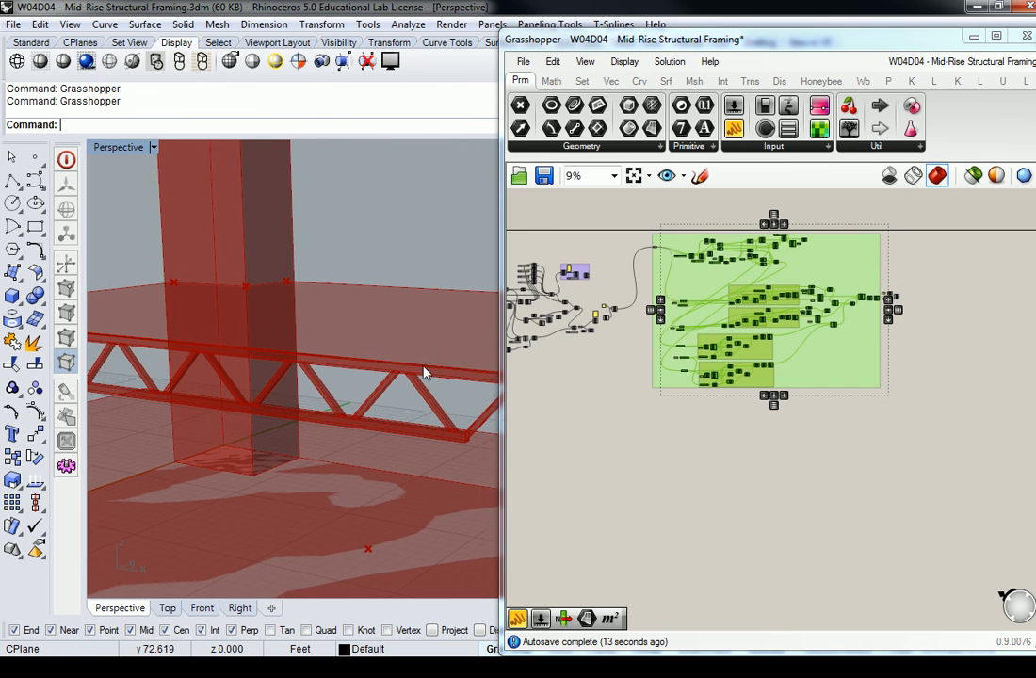
Inspect the final components of the truss group and the rotation components that follow them
{"action": "scroll", "coordinate": [895, 284], "scroll_direction": "up", "scroll_amount": 6}
{"action": "scroll", "coordinate": [889, 281], "scroll_direction": "up", "scroll_amount": 2}
{"action": "right_click_drag", "start_coordinate": [886, 283], "coordinate": [853, 342]}
{"action": "left_click", "coordinate": [790, 353]}
{"action": "left_click", "coordinate": [834, 318]}
{"action": "left_click", "coordinate": [929, 306]}
{"action": "left_click", "coordinate": [802, 311]}
Locate the index panel of the List Item component feeding the truss group and save the Grasshopper definition
{"action": "scroll", "coordinate": [803, 311], "scroll_direction": "down", "scroll_amount": 5}
{"action": "right_click_drag", "start_coordinate": [607, 295], "coordinate": [678, 342]}
{"action": "scroll", "coordinate": [770, 330], "scroll_direction": "up", "scroll_amount": 3}
{"action": "scroll", "coordinate": [631, 403], "scroll_direction": "up", "scroll_amount": 3}
{"action": "right_click_drag", "start_coordinate": [623, 409], "coordinate": [666, 388]}
{"action": "scroll", "coordinate": [667, 388], "scroll_direction": "up", "scroll_amount": 3}
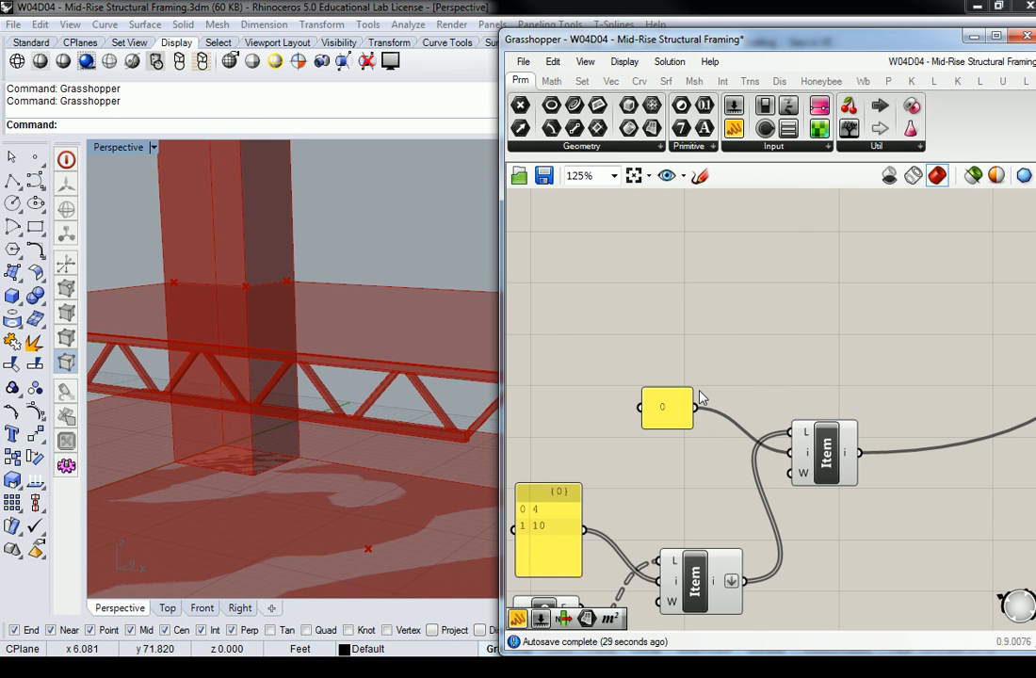
{"action": "scroll", "coordinate": [662, 332], "scroll_direction": "down", "scroll_amount": 3}
{"action": "scroll", "coordinate": [701, 349], "scroll_direction": "up", "scroll_amount": 1}
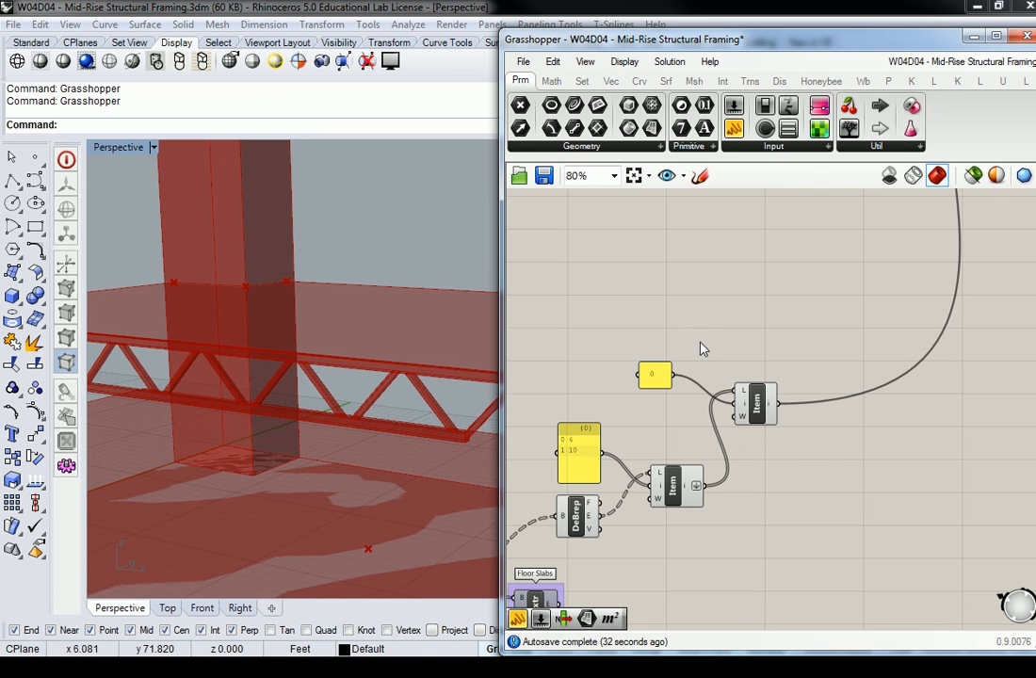
{"action": "left_click", "coordinate": [522, 63]}
{"action": "left_click", "coordinate": [578, 149]}
Turn off multiline data for the index panel of the List Item feeding the truss group and set its values to 0 and 1
{"action": "right_click", "coordinate": [662, 375]}
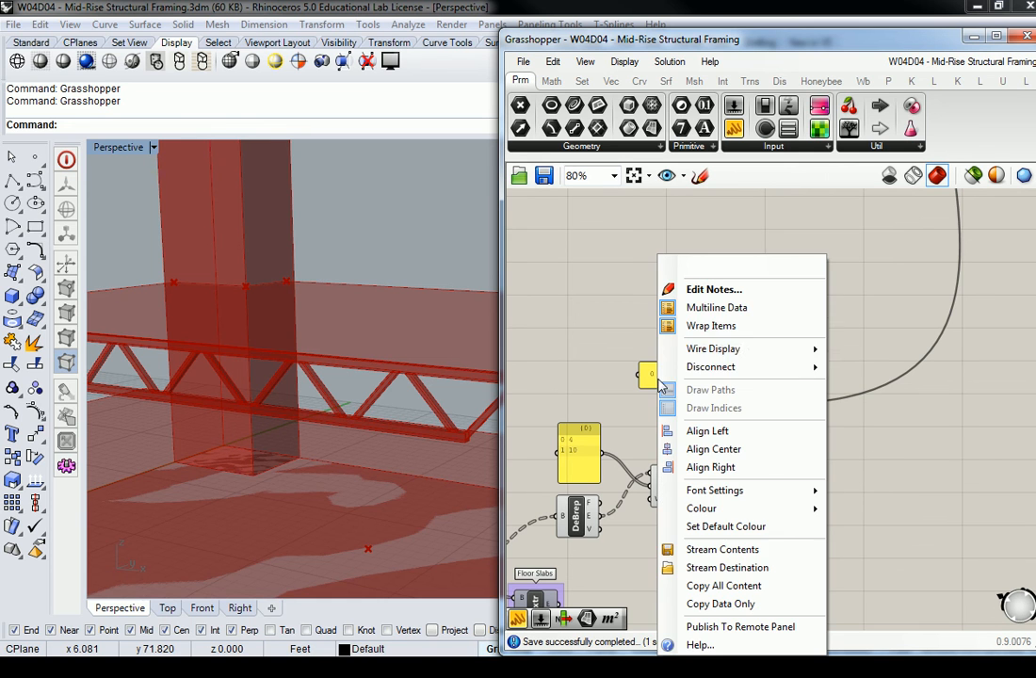
{"action": "left_click", "coordinate": [725, 308]}
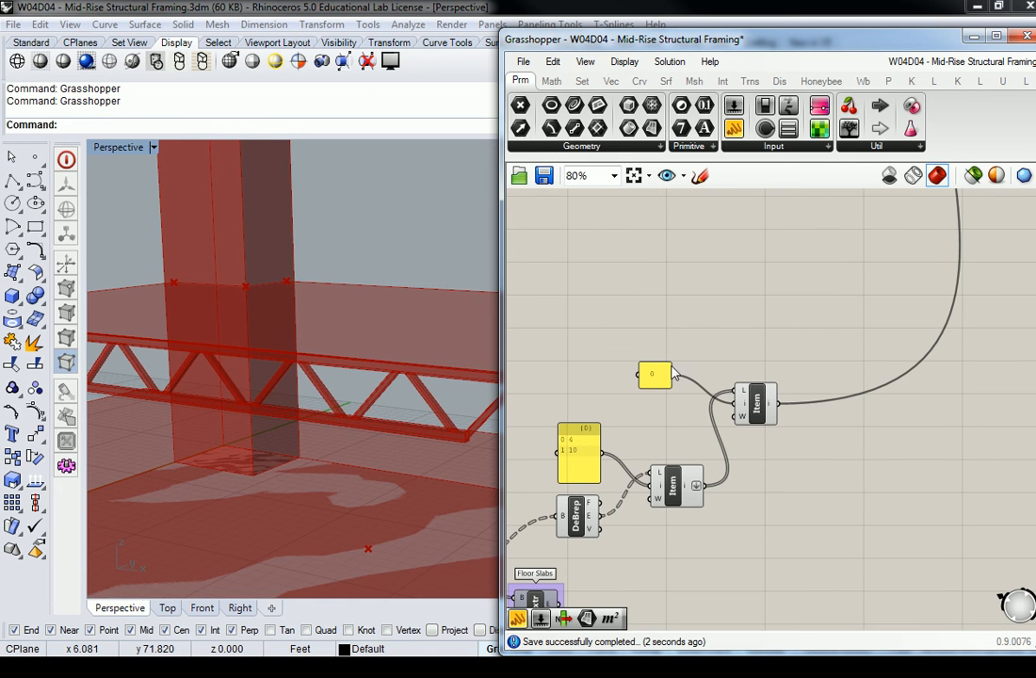
{"action": "scroll", "coordinate": [657, 380], "scroll_direction": "up", "scroll_amount": 4}
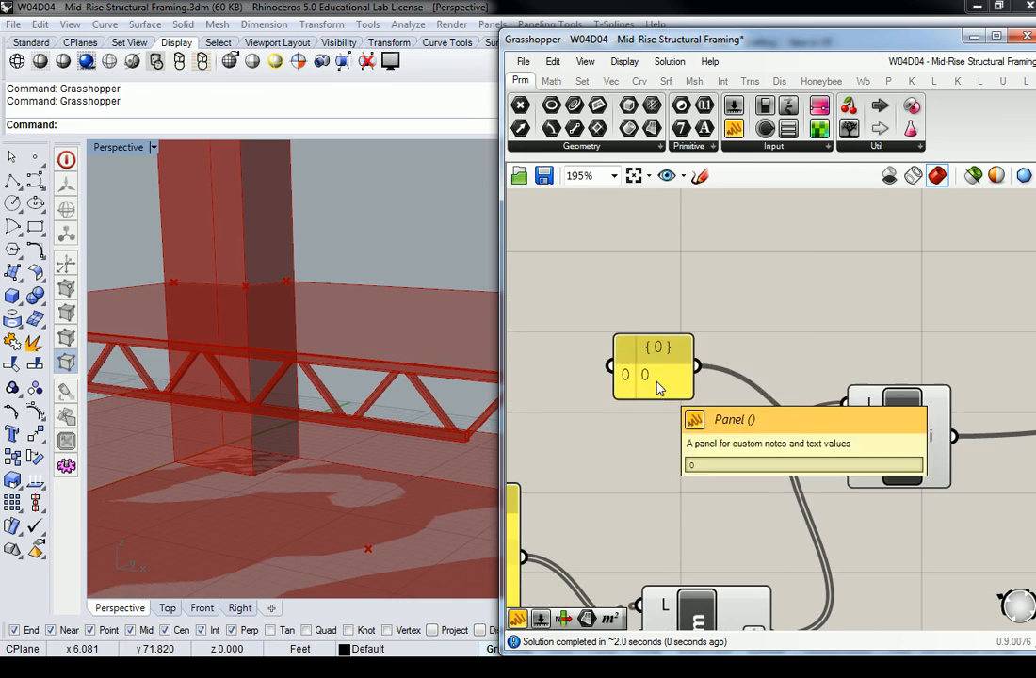
{"action": "double_click", "coordinate": [657, 376]}
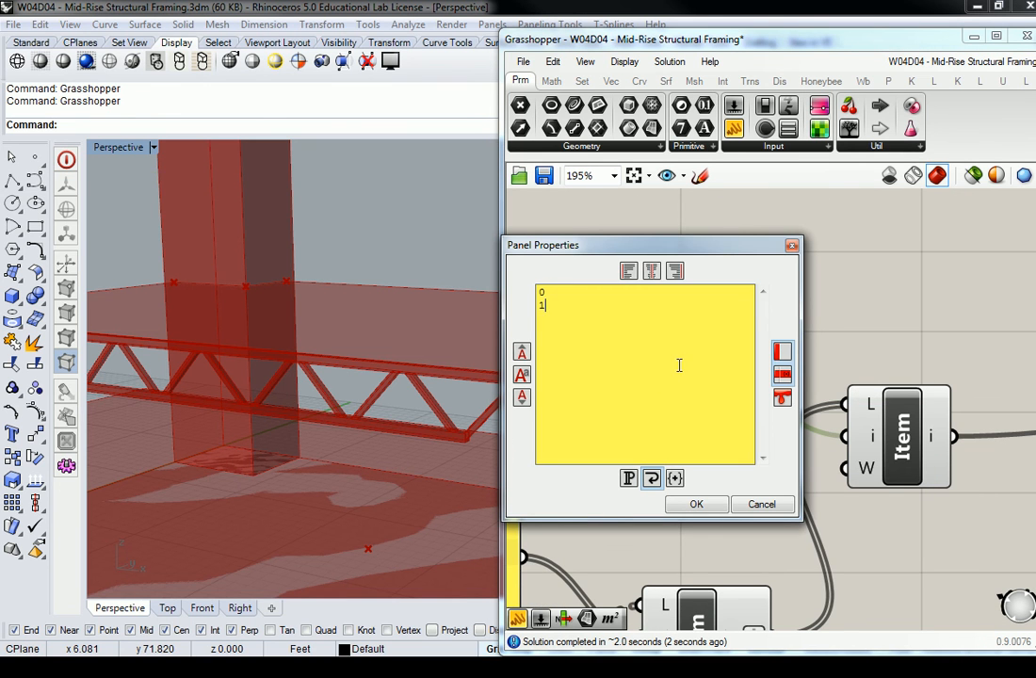
{"action": "left_click", "coordinate": [696, 506]}
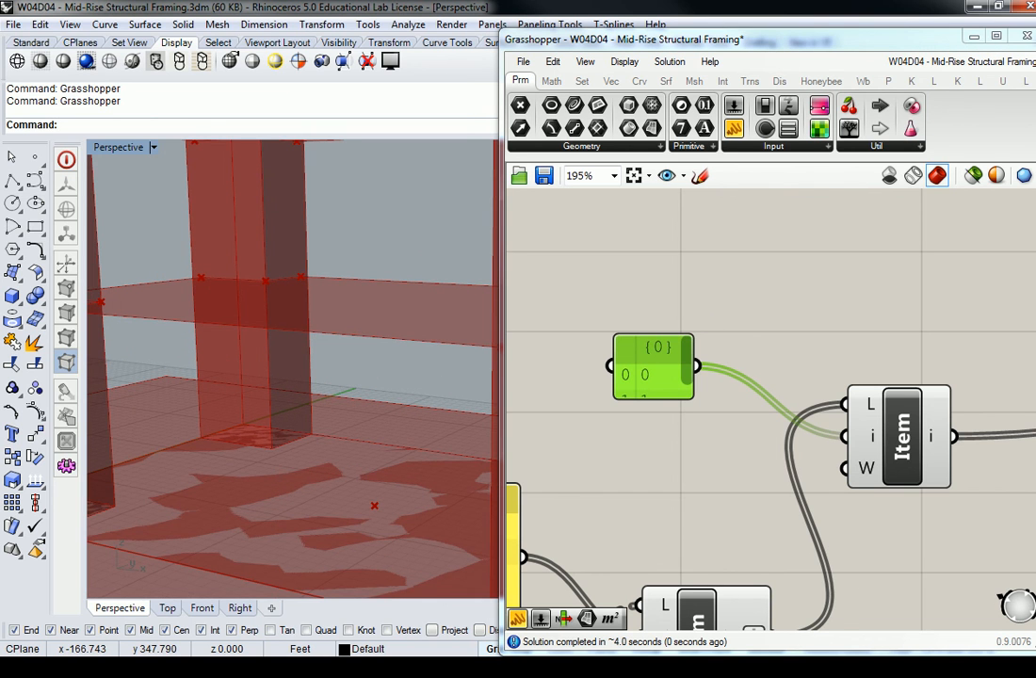
{"action": "left_click", "coordinate": [726, 275]}
Trace the truss group through to its final components and read the warning on the Solid Union component
{"action": "scroll", "coordinate": [728, 275], "scroll_direction": "down", "scroll_amount": 5}
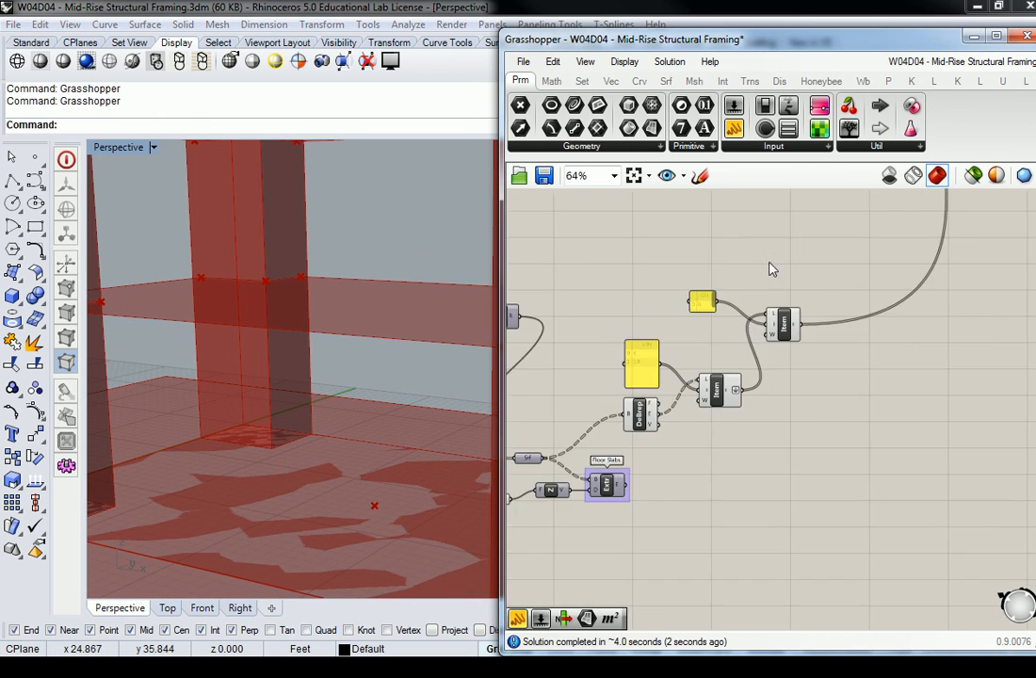
{"action": "scroll", "coordinate": [363, 192], "scroll_direction": "down", "scroll_amount": 5}
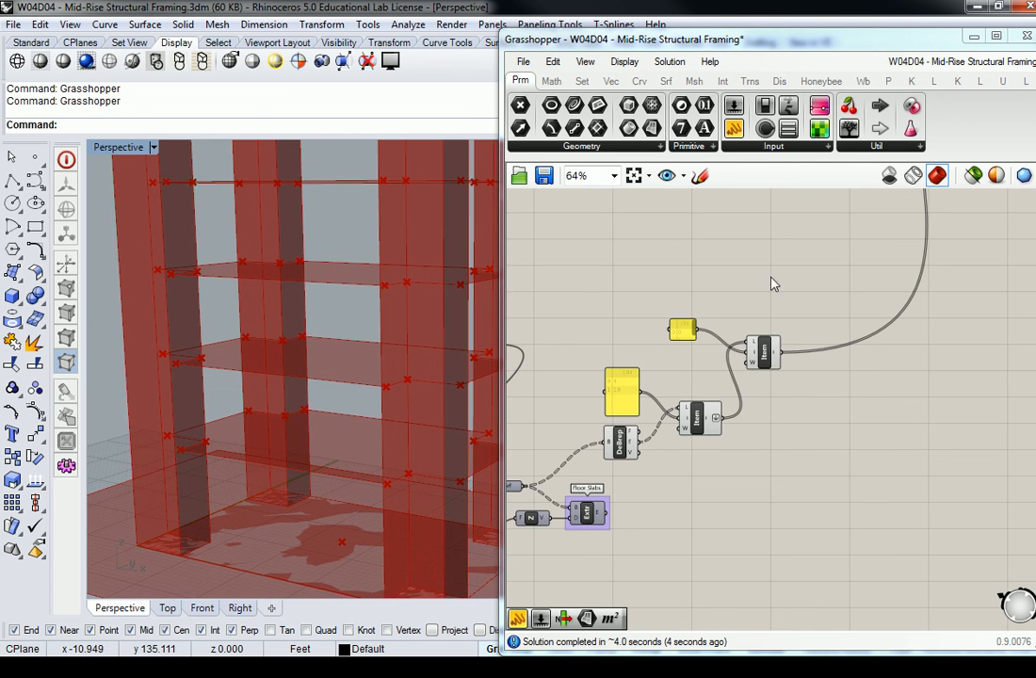
{"action": "scroll", "coordinate": [800, 252], "scroll_direction": "down", "scroll_amount": 5}
{"action": "right_click_drag", "start_coordinate": [855, 233], "coordinate": [806, 435]}
{"action": "scroll", "coordinate": [839, 348], "scroll_direction": "up", "scroll_amount": 6}
{"action": "scroll", "coordinate": [788, 323], "scroll_direction": "down", "scroll_amount": 2}
{"action": "scroll", "coordinate": [787, 324], "scroll_direction": "down", "scroll_amount": 4}
{"action": "right_click_drag", "start_coordinate": [923, 345], "coordinate": [719, 287]}
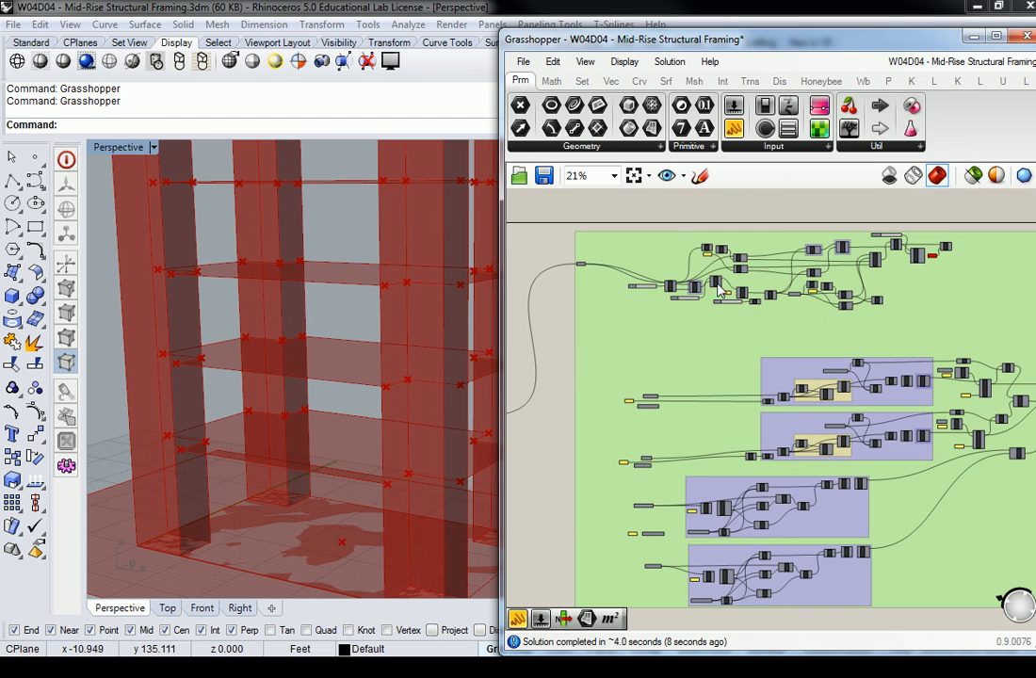
{"action": "right_click_drag", "start_coordinate": [908, 322], "coordinate": [672, 343]}
{"action": "scroll", "coordinate": [697, 280], "scroll_direction": "up", "scroll_amount": 7}
{"action": "scroll", "coordinate": [684, 280], "scroll_direction": "up", "scroll_amount": 4}
{"action": "scroll", "coordinate": [692, 283], "scroll_direction": "down", "scroll_amount": 11}
{"action": "scroll", "coordinate": [885, 405], "scroll_direction": "up", "scroll_amount": 4}
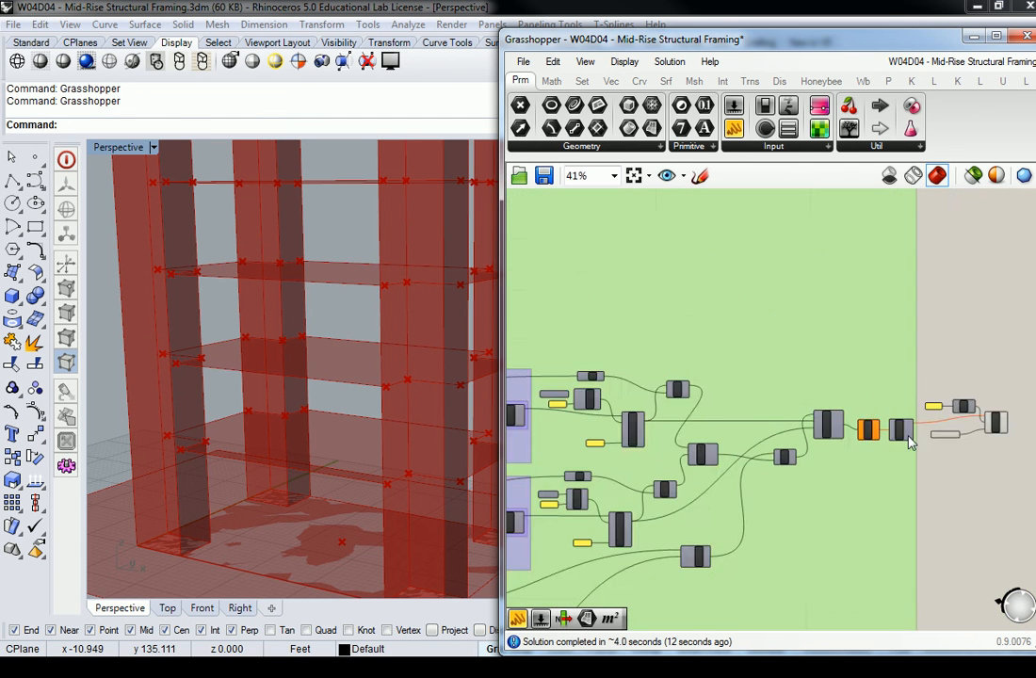
{"action": "scroll", "coordinate": [885, 405], "scroll_direction": "up", "scroll_amount": 5}
{"action": "mouse_move", "coordinate": [837, 371]}
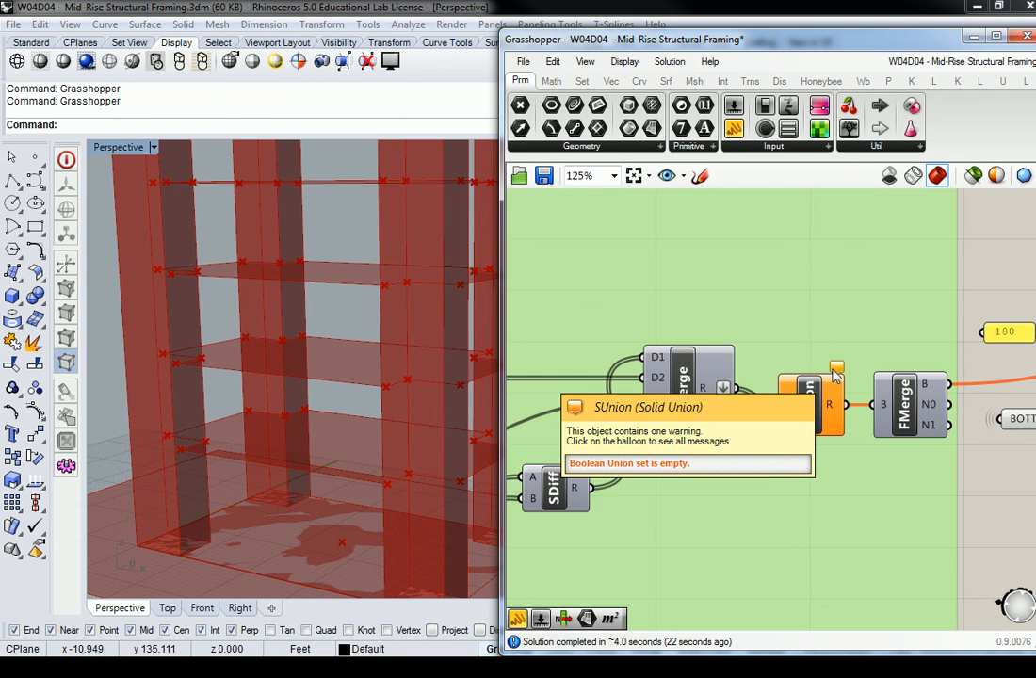
Check the curves output by the List Item feeding the truss group, then re-examine the Solid Union and its merged input
{"action": "scroll", "coordinate": [814, 321], "scroll_direction": "down", "scroll_amount": 12}
{"action": "right_click_drag", "start_coordinate": [697, 291], "coordinate": [813, 299]}
{"action": "scroll", "coordinate": [666, 284], "scroll_direction": "up", "scroll_amount": 4}
{"action": "scroll", "coordinate": [676, 485], "scroll_direction": "up", "scroll_amount": 7}
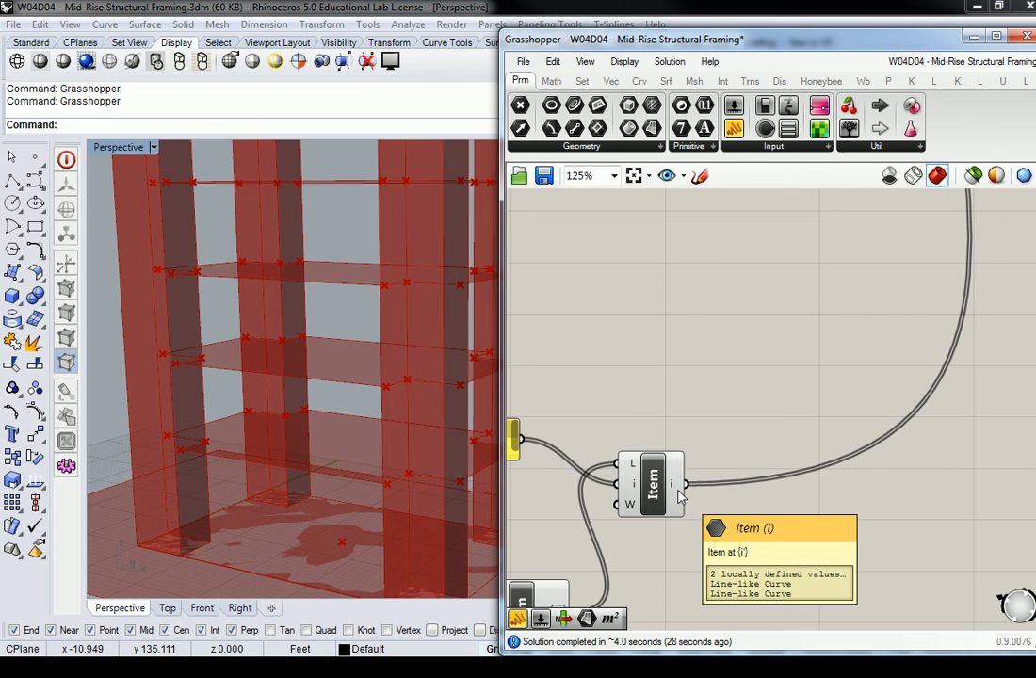
{"action": "scroll", "coordinate": [679, 496], "scroll_direction": "down", "scroll_amount": 6}
{"action": "right_click_drag", "start_coordinate": [874, 416], "coordinate": [734, 393]}
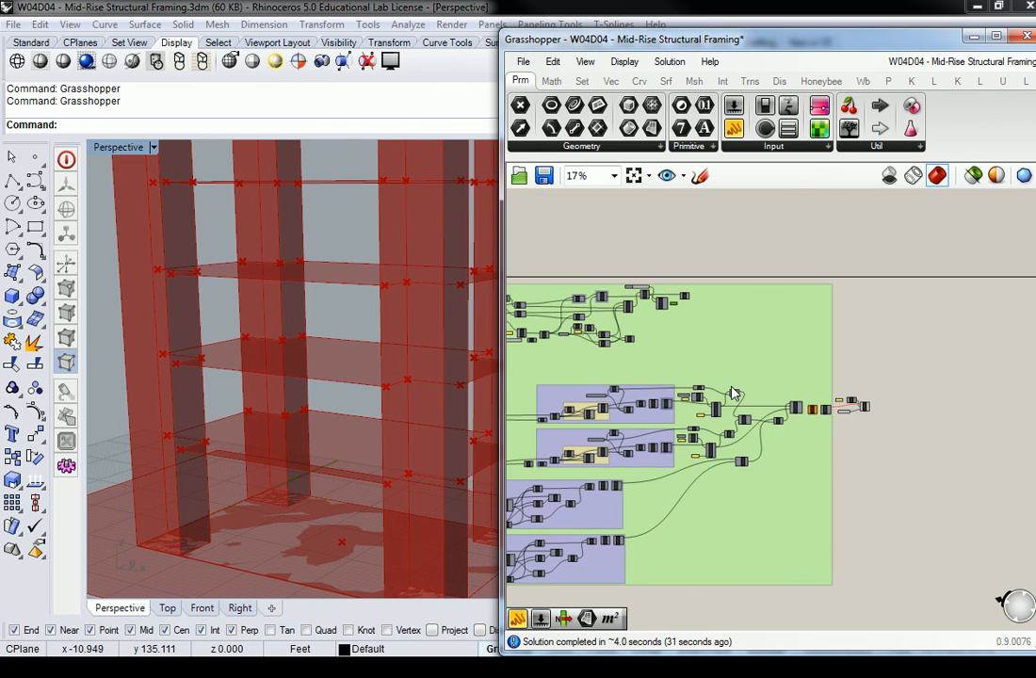
{"action": "scroll", "coordinate": [809, 404], "scroll_direction": "up", "scroll_amount": 10}
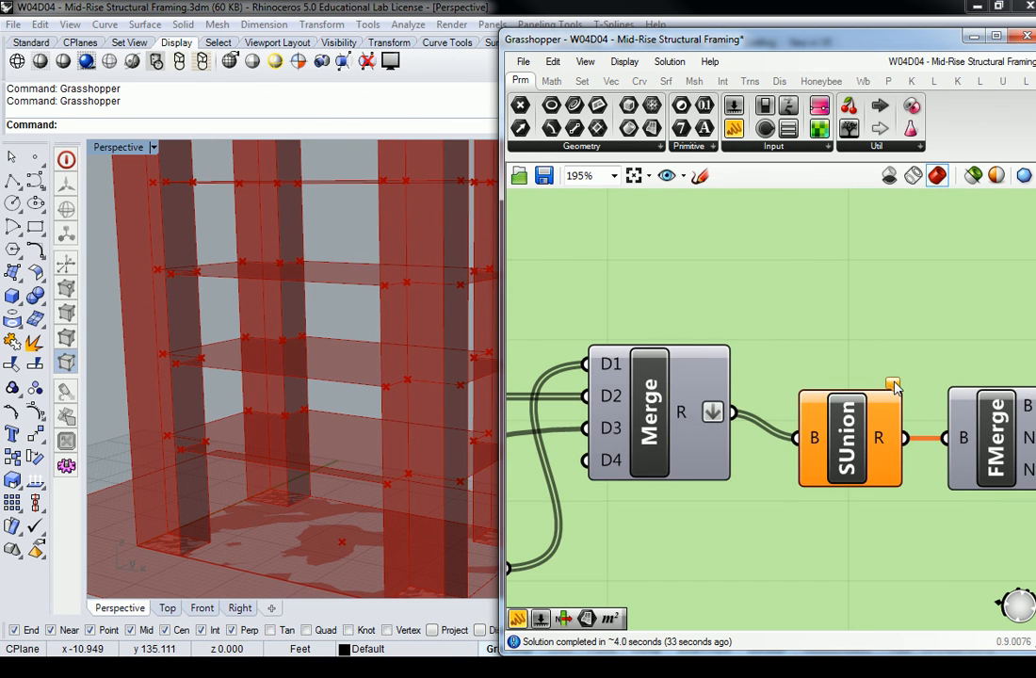
{"action": "mouse_move", "coordinate": [895, 388]}
{"action": "mouse_move", "coordinate": [853, 439]}
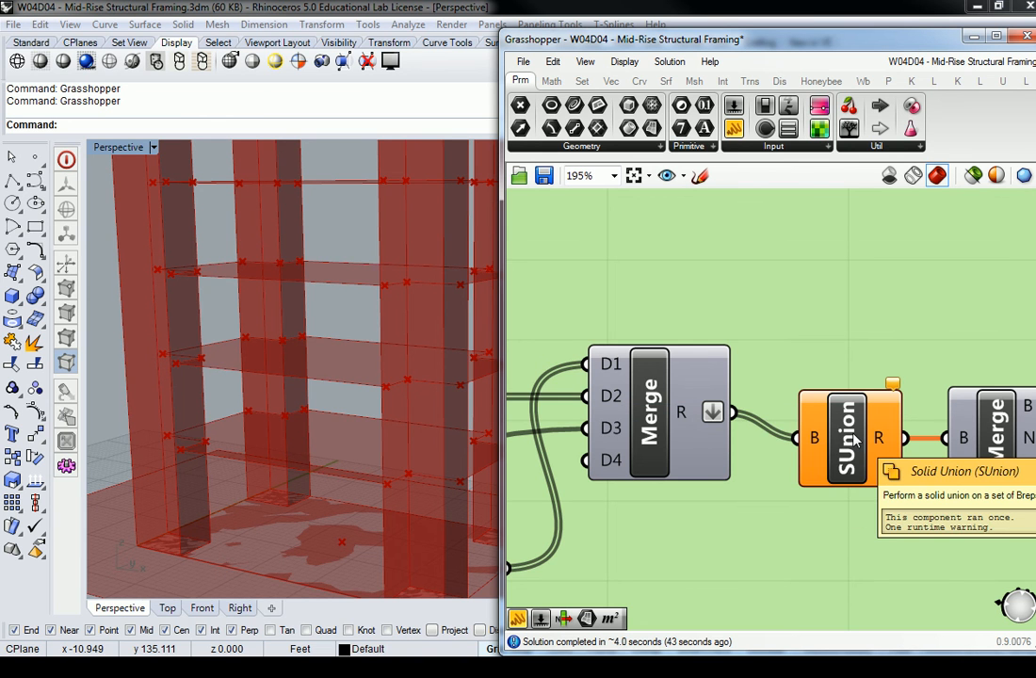
Add a Graft Tree component beside the List Item that selects the floor edges and connect the List Item's output to it
{"action": "scroll", "coordinate": [853, 439], "scroll_direction": "down", "scroll_amount": 8}
{"action": "right_click_drag", "start_coordinate": [670, 276], "coordinate": [788, 249]}
{"action": "scroll", "coordinate": [788, 249], "scroll_direction": "up", "scroll_amount": 5}
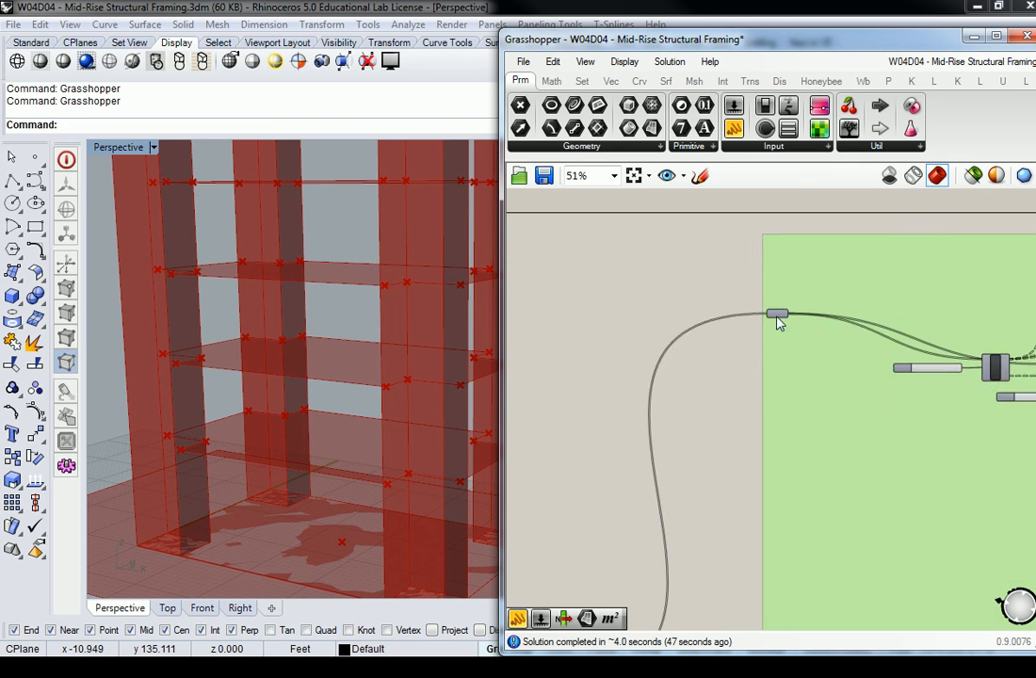
{"action": "scroll", "coordinate": [633, 520], "scroll_direction": "up", "scroll_amount": 3}
{"action": "right_click_drag", "start_coordinate": [585, 537], "coordinate": [749, 373]}
{"action": "scroll", "coordinate": [695, 519], "scroll_direction": "down", "scroll_amount": 4}
{"action": "scroll", "coordinate": [665, 534], "scroll_direction": "up", "scroll_amount": 3}
{"action": "left_click", "coordinate": [768, 347]}
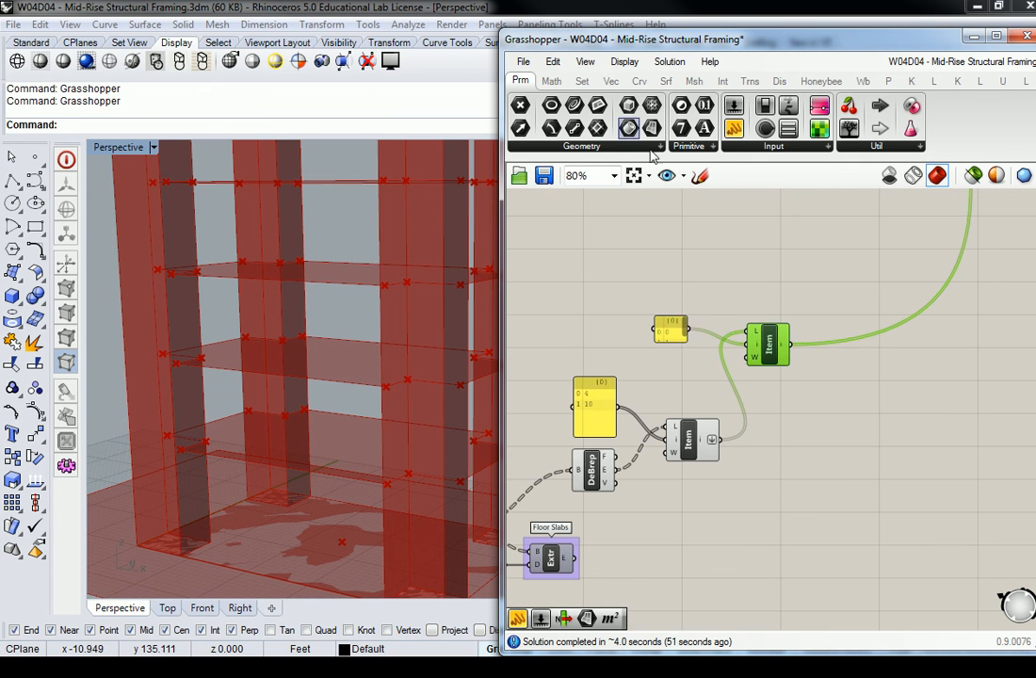
{"action": "left_click", "coordinate": [582, 82]}
{"action": "left_click", "coordinate": [892, 146]}
{"action": "left_click", "coordinate": [887, 198]}
{"action": "left_click", "coordinate": [804, 452]}
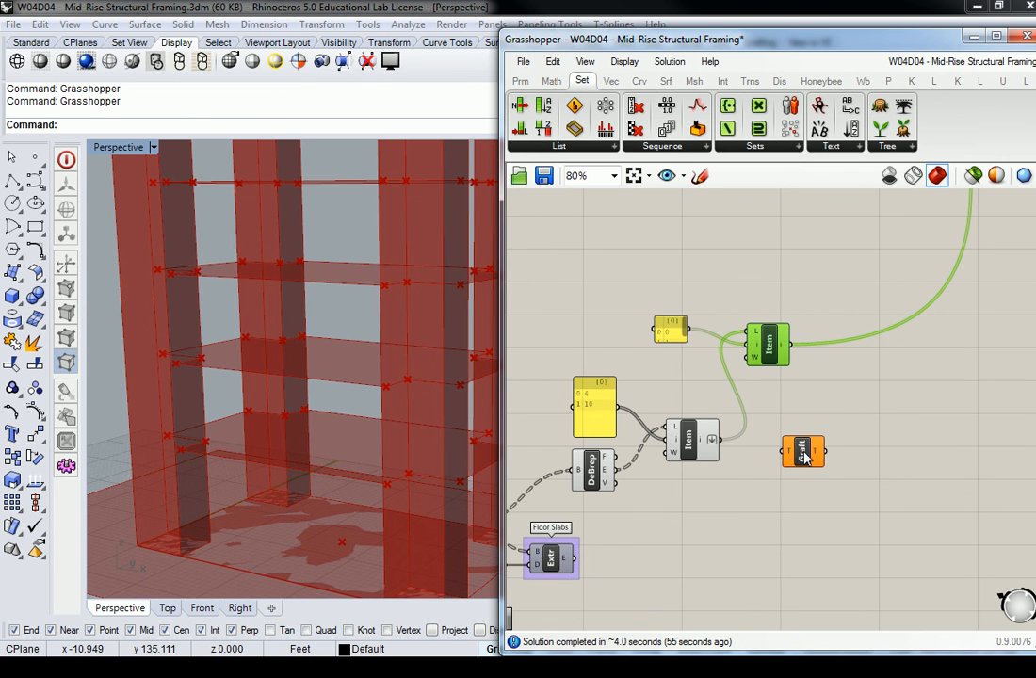
{"action": "left_click_drag", "start_coordinate": [720, 438], "coordinate": [894, 352]}
{"action": "left_click_drag", "start_coordinate": [791, 344], "coordinate": [865, 341]}
Move the Graft component up beside the truss group and connect its output to the group's Curve parameter
{"action": "right_click_drag", "start_coordinate": [896, 339], "coordinate": [795, 475]}
{"action": "left_click_drag", "start_coordinate": [785, 483], "coordinate": [834, 193]}
{"action": "right_click_drag", "start_coordinate": [838, 193], "coordinate": [771, 563]}
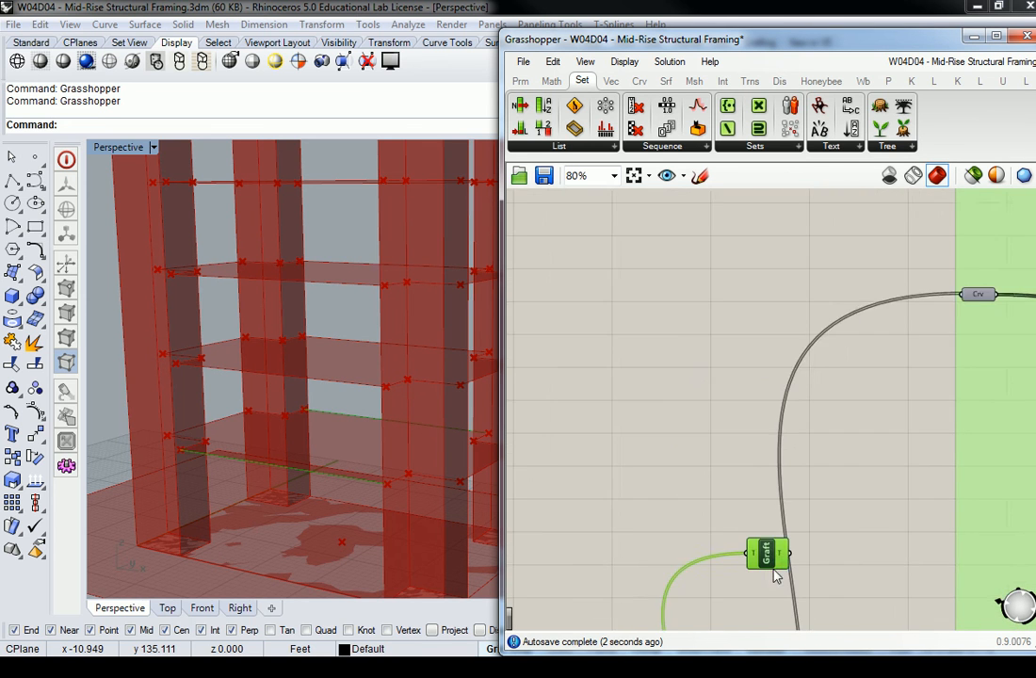
{"action": "scroll", "coordinate": [771, 562], "scroll_direction": "down", "scroll_amount": 1}
{"action": "left_click_drag", "start_coordinate": [770, 562], "coordinate": [851, 319]}
{"action": "scroll", "coordinate": [858, 356], "scroll_direction": "up", "scroll_amount": 4}
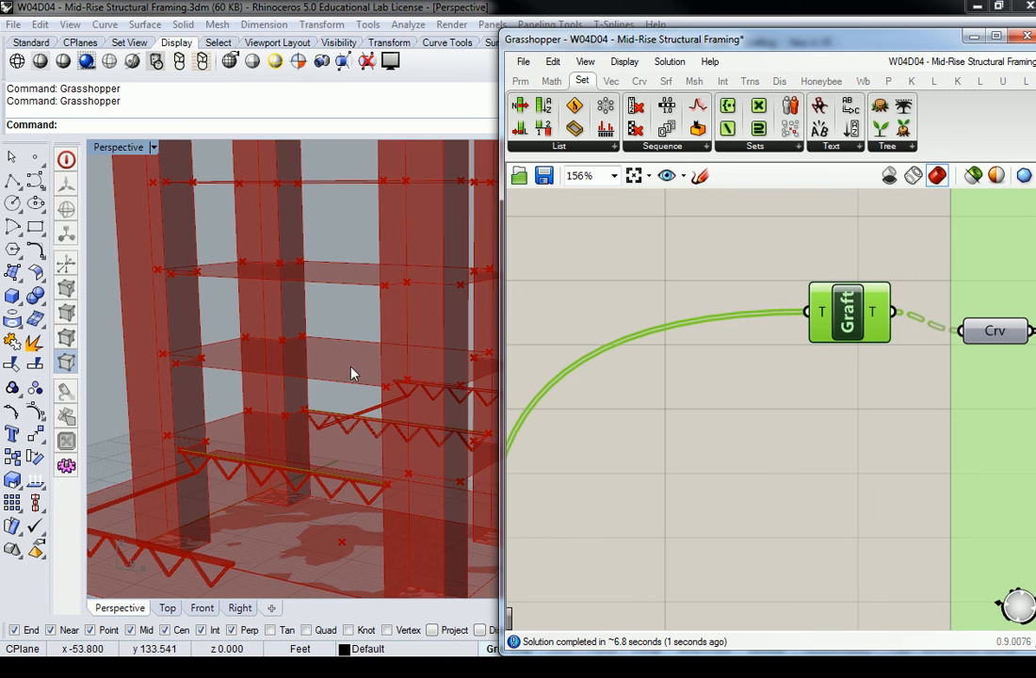
Check the Graft component's output tree and align the component level with the Curve parameter
{"action": "scroll", "coordinate": [296, 392], "scroll_direction": "down", "scroll_amount": 10}
{"action": "right_click_drag", "start_coordinate": [330, 381], "coordinate": [395, 386]}
{"action": "left_click", "coordinate": [767, 266]}
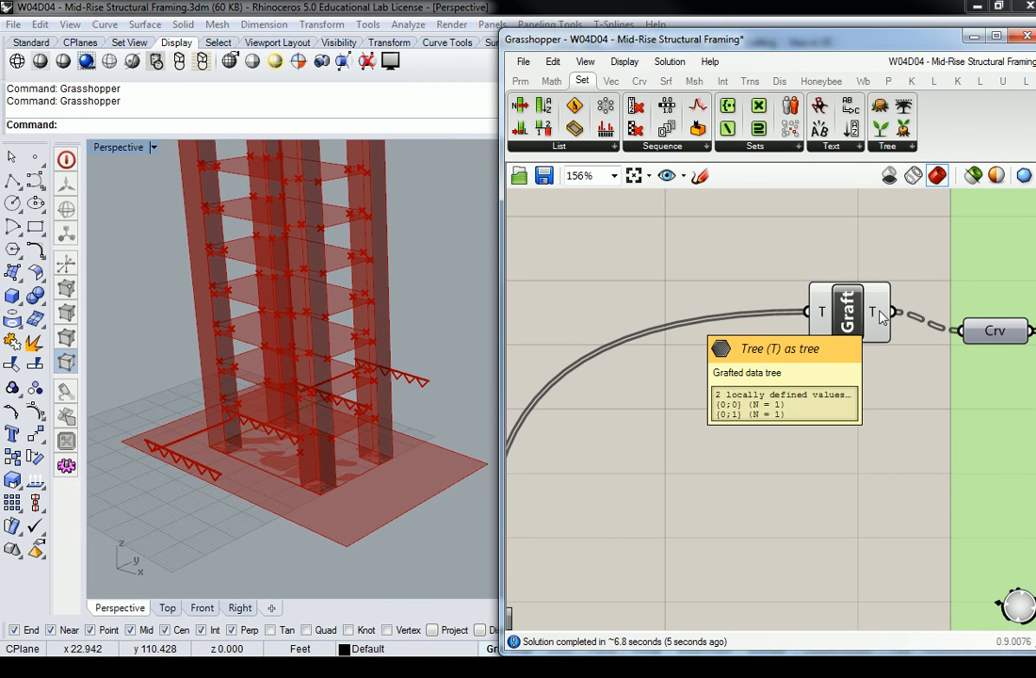
{"action": "left_click", "coordinate": [848, 316]}
{"action": "left_click_drag", "start_coordinate": [848, 320], "coordinate": [855, 335]}
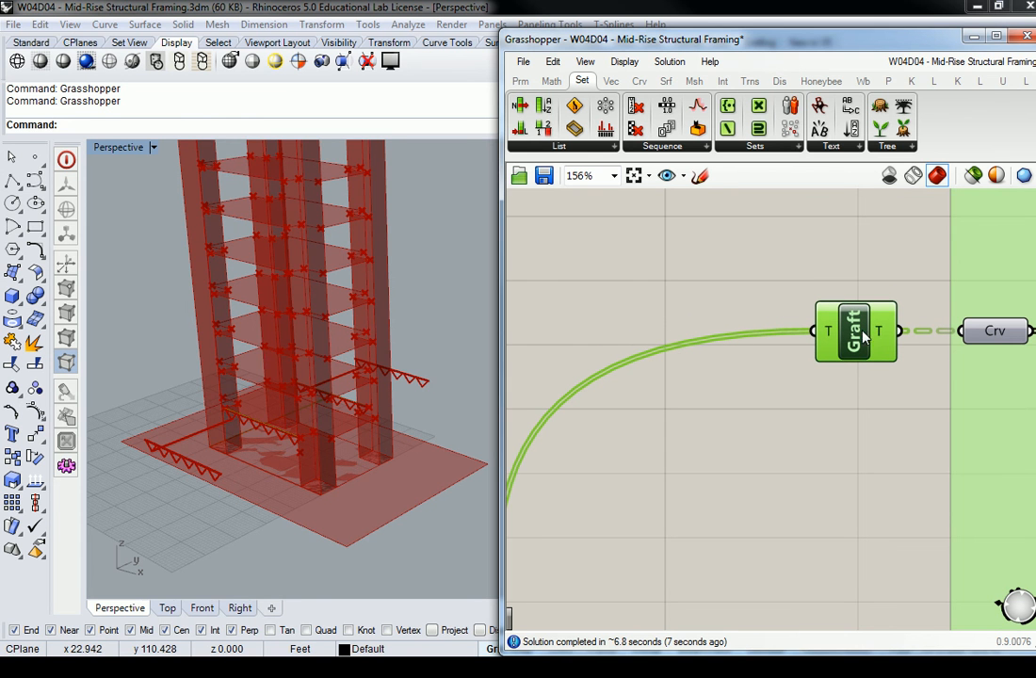
Inspect the generated trusses near the tower's base from several angles, comparing their positions with the selected floor edges
{"action": "right_click_drag", "start_coordinate": [367, 324], "coordinate": [303, 405]}
{"action": "scroll", "coordinate": [401, 356], "scroll_direction": "up", "scroll_amount": 8}
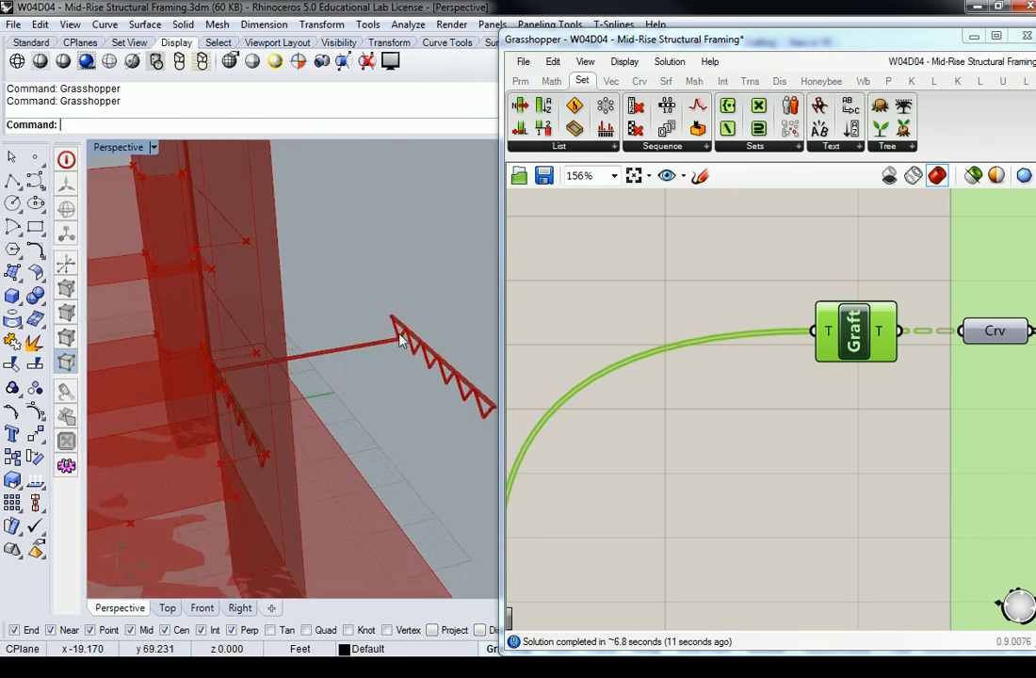
{"action": "scroll", "coordinate": [400, 356], "scroll_direction": "down", "scroll_amount": 10}
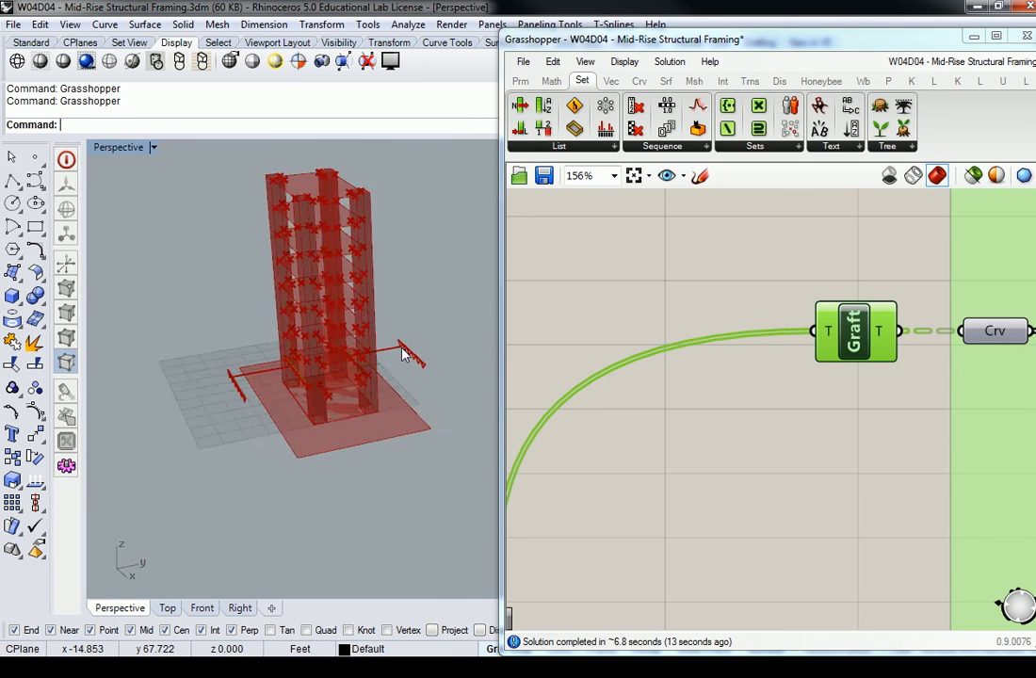
{"action": "scroll", "coordinate": [354, 377], "scroll_direction": "up", "scroll_amount": 6}
{"action": "scroll", "coordinate": [370, 385], "scroll_direction": "up", "scroll_amount": 5}
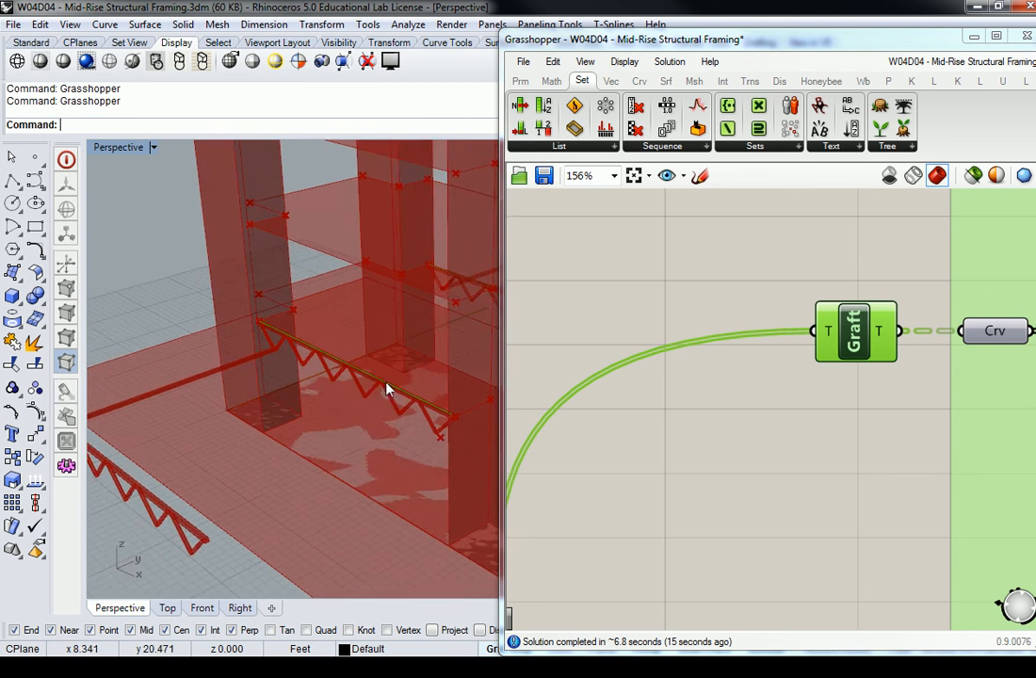
{"action": "scroll", "coordinate": [403, 361], "scroll_direction": "down", "scroll_amount": 5}
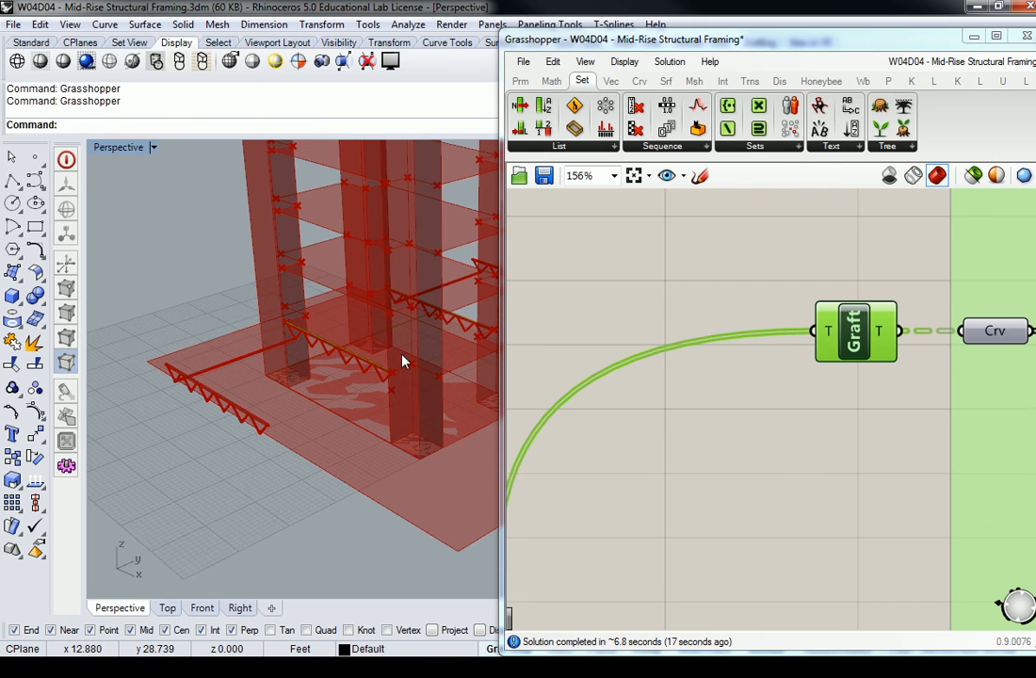
Examine the Rotate Axis component's geometry, angle and BOTTOM CRV inputs alongside the truss copies in the model
{"action": "left_click", "coordinate": [730, 284]}
{"action": "scroll", "coordinate": [777, 322], "scroll_direction": "down", "scroll_amount": 7}
{"action": "scroll", "coordinate": [778, 322], "scroll_direction": "up", "scroll_amount": 10}
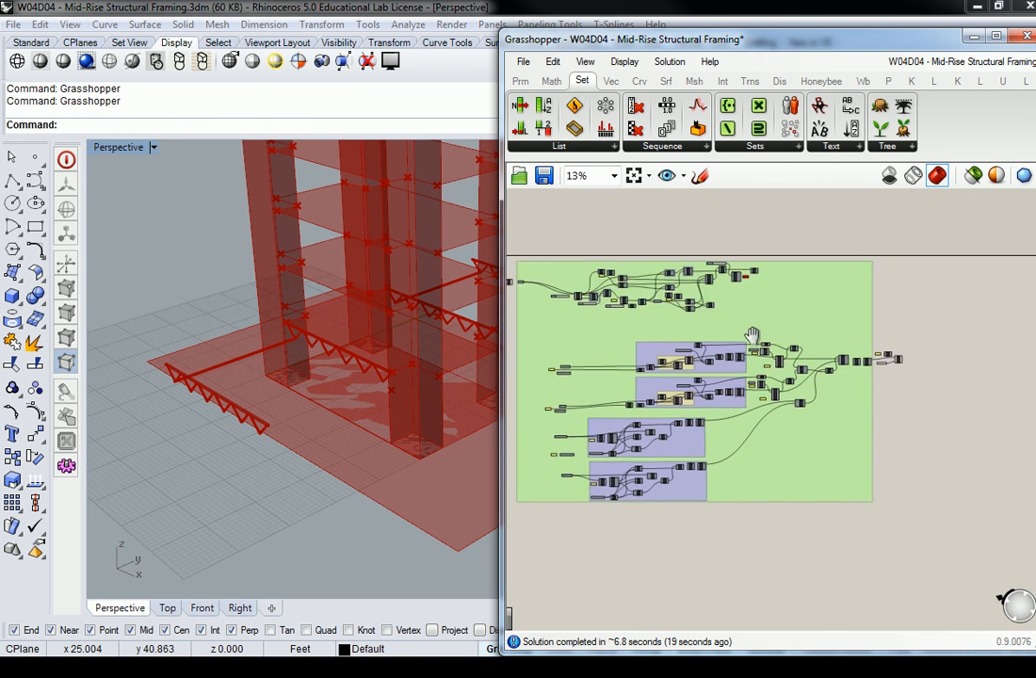
{"action": "right_click_drag", "start_coordinate": [930, 337], "coordinate": [728, 354]}
{"action": "right_click_drag", "start_coordinate": [280, 320], "coordinate": [289, 365]}
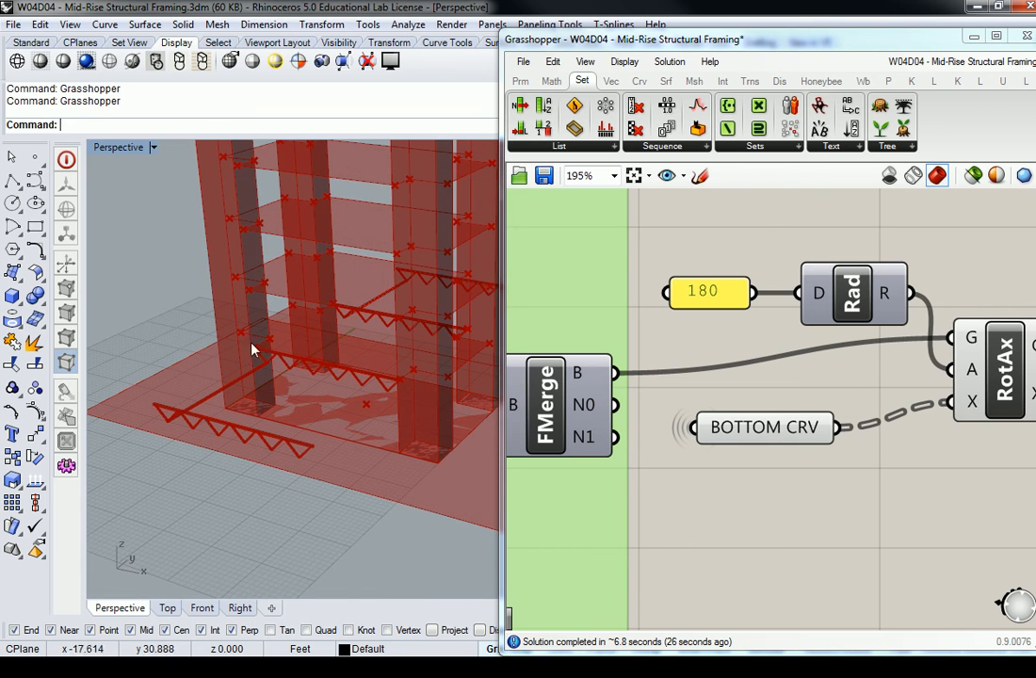
{"action": "right_click_drag", "start_coordinate": [407, 351], "coordinate": [452, 321]}
{"action": "right_click_drag", "start_coordinate": [893, 358], "coordinate": [791, 358]}
{"action": "right_click_drag", "start_coordinate": [442, 302], "coordinate": [392, 308]}
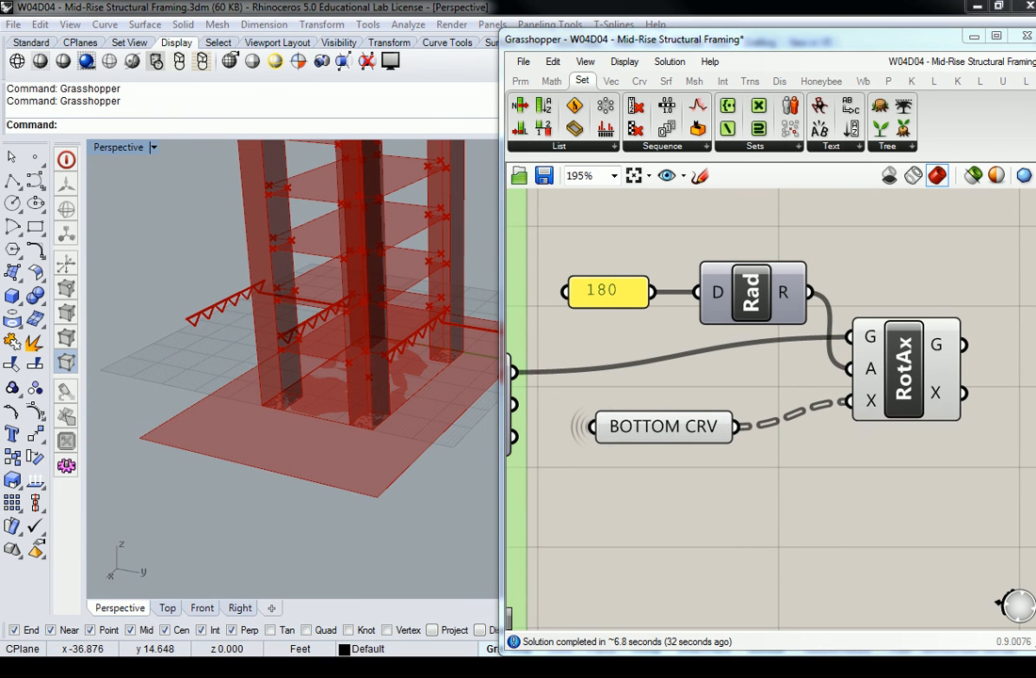